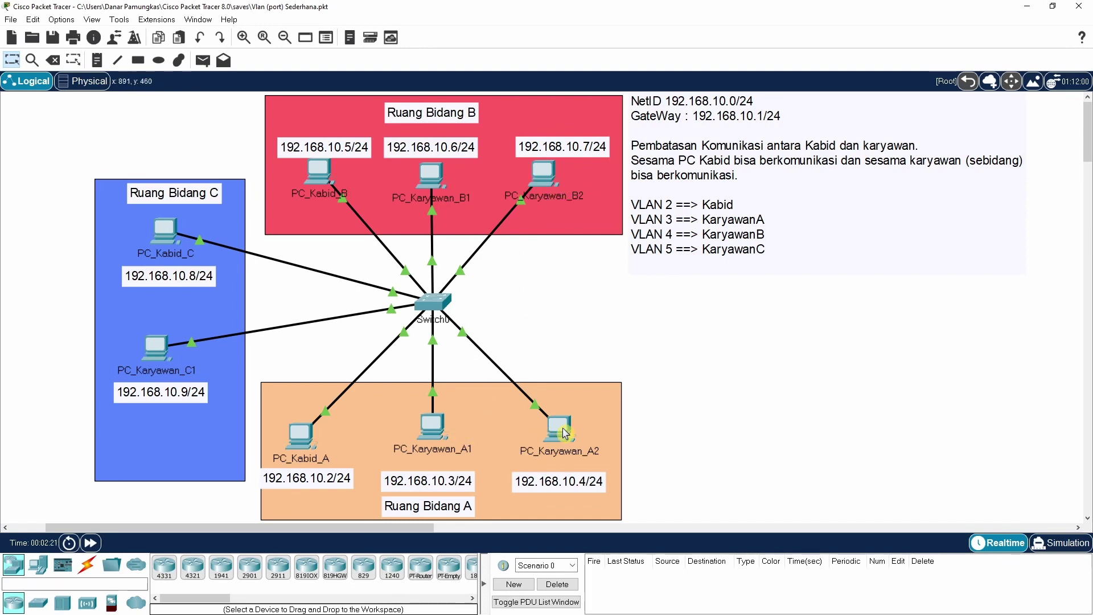
# - Inspect Switch0's modules and ports in its physical device view and close the device window
pyautogui.moveTo(565, 434)
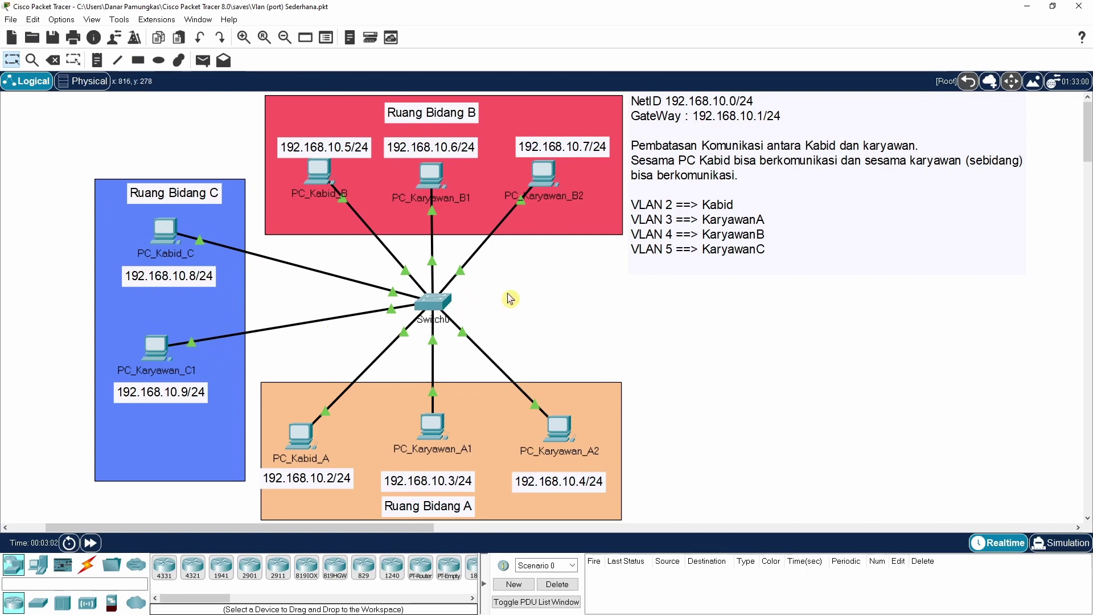
pyautogui.click(444, 308)
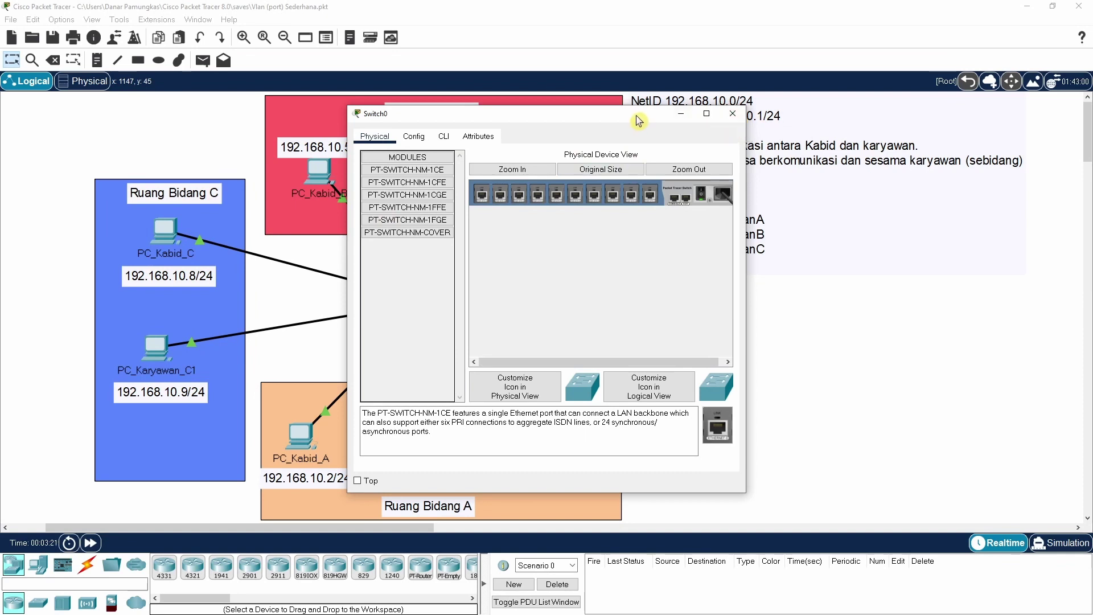
pyautogui.moveTo(638, 120); pyautogui.dragTo(921, 117)
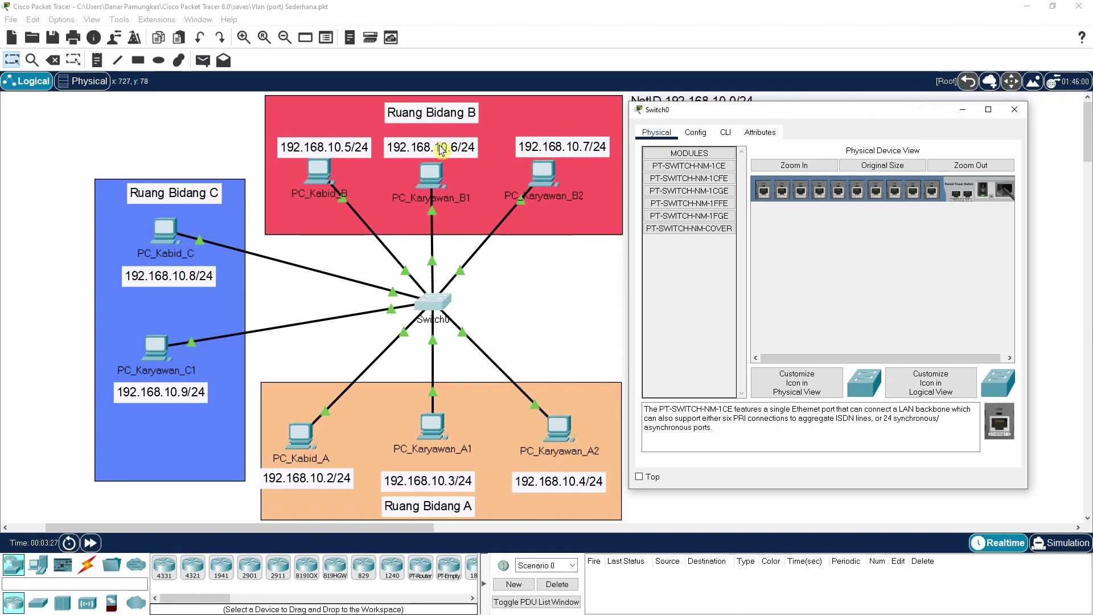
pyautogui.click(1015, 111)
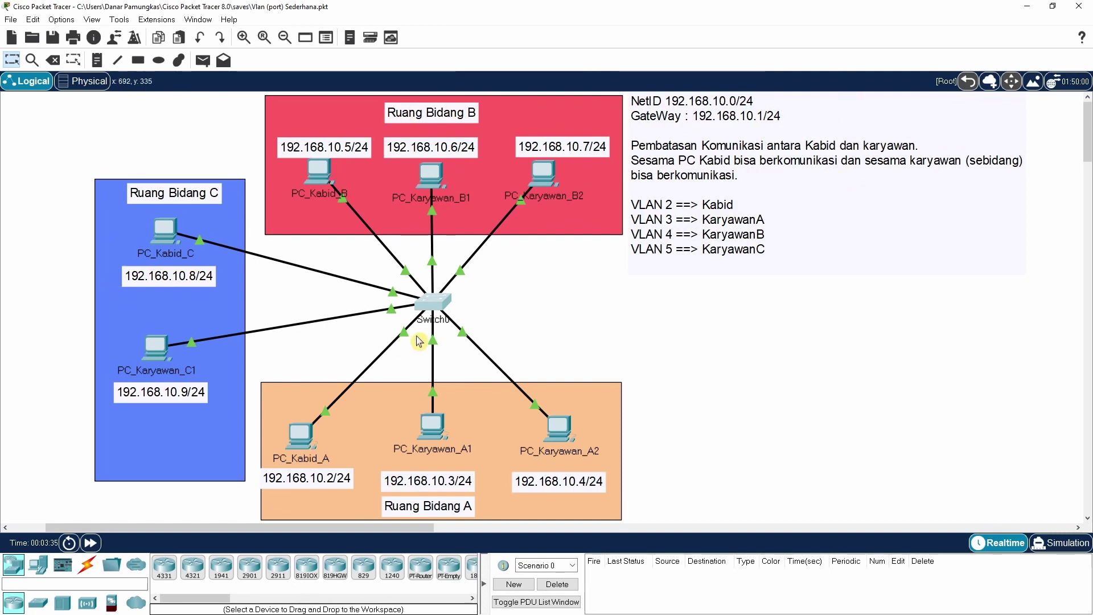
# - Ping the broadcast address 192.168.10.255 from PC_Kabid_A's command prompt
pyautogui.moveTo(419, 341)
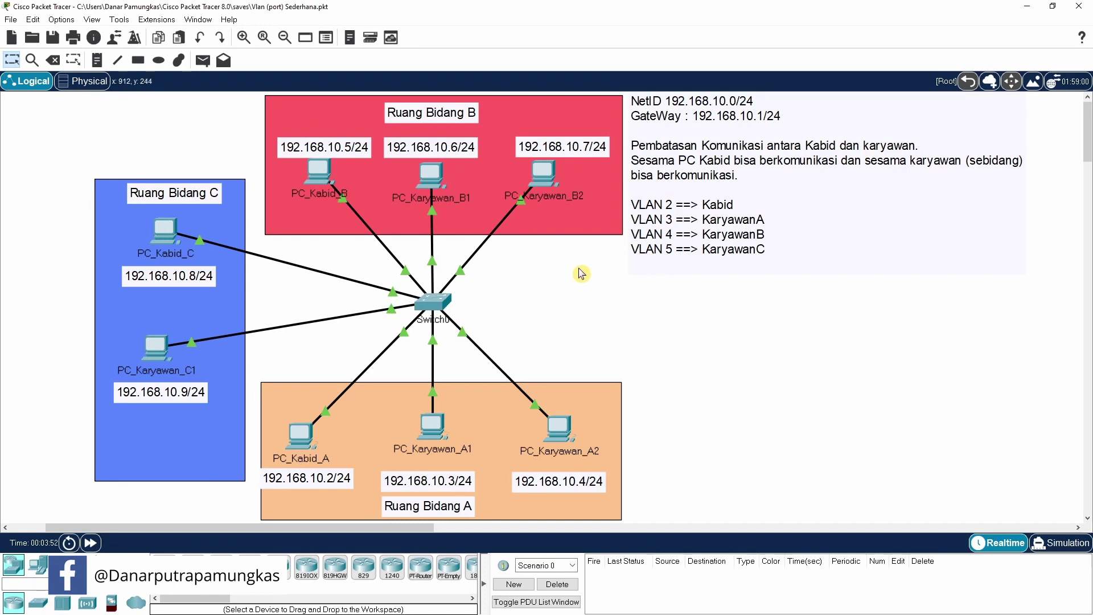
pyautogui.click(297, 433)
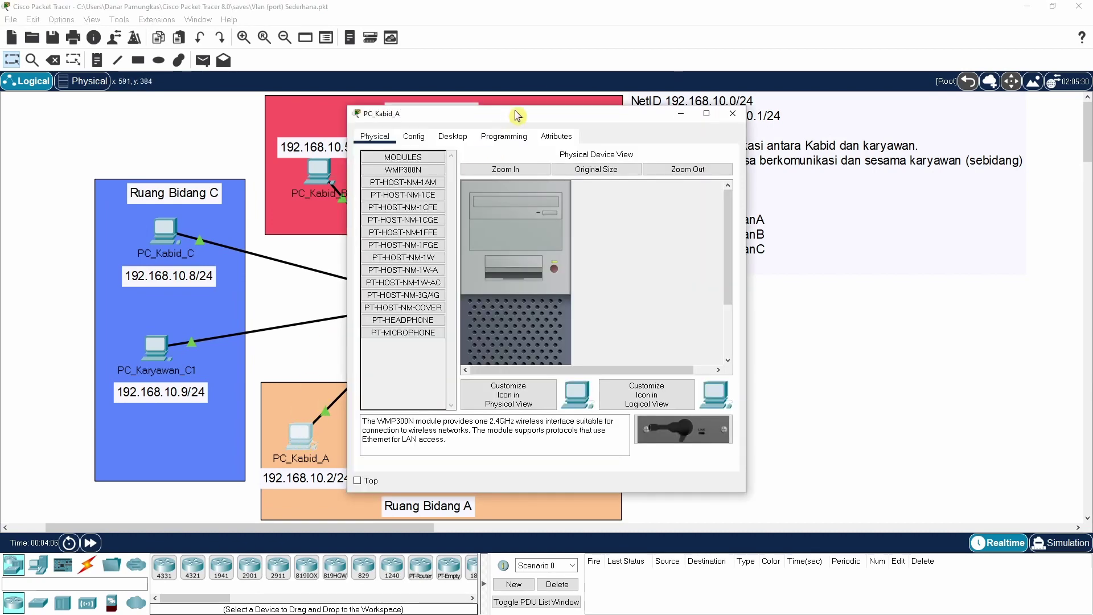
pyautogui.moveTo(517, 115); pyautogui.dragTo(798, 105)
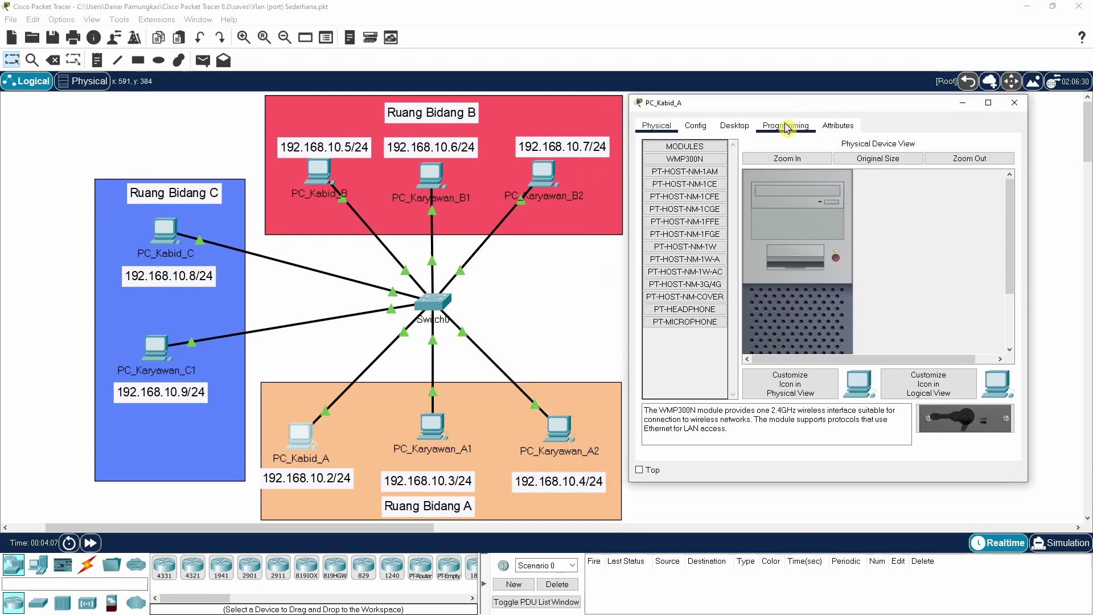
pyautogui.click(742, 132)
pyautogui.click(902, 172)
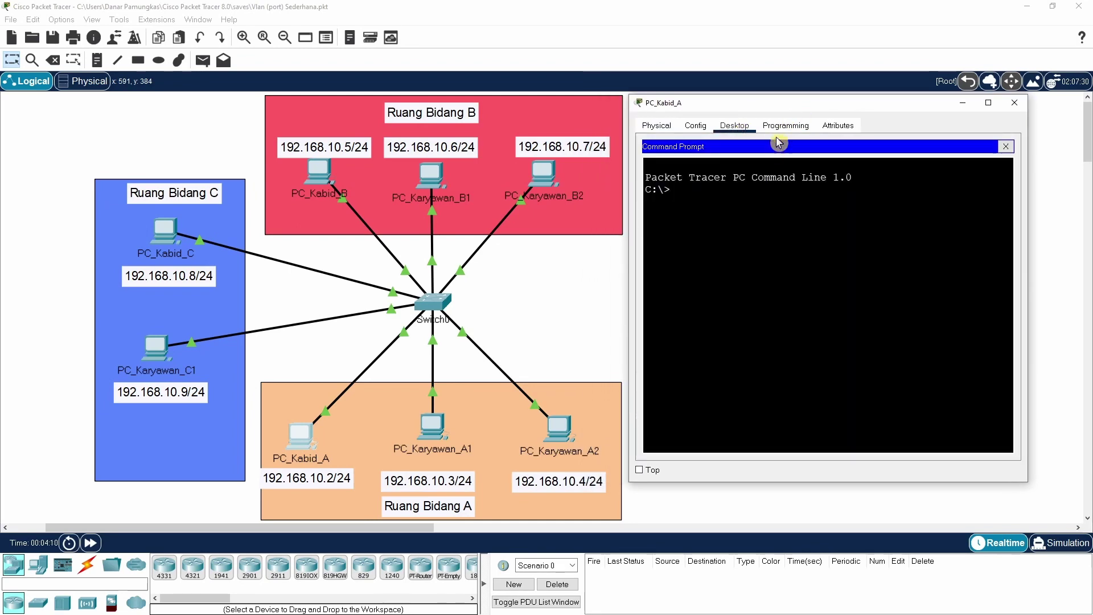
pyautogui.moveTo(794, 113)
pyautogui.mouseDown()
pyautogui.moveTo(818, 115)
pyautogui.moveTo(795, 117)
pyautogui.mouseUp()
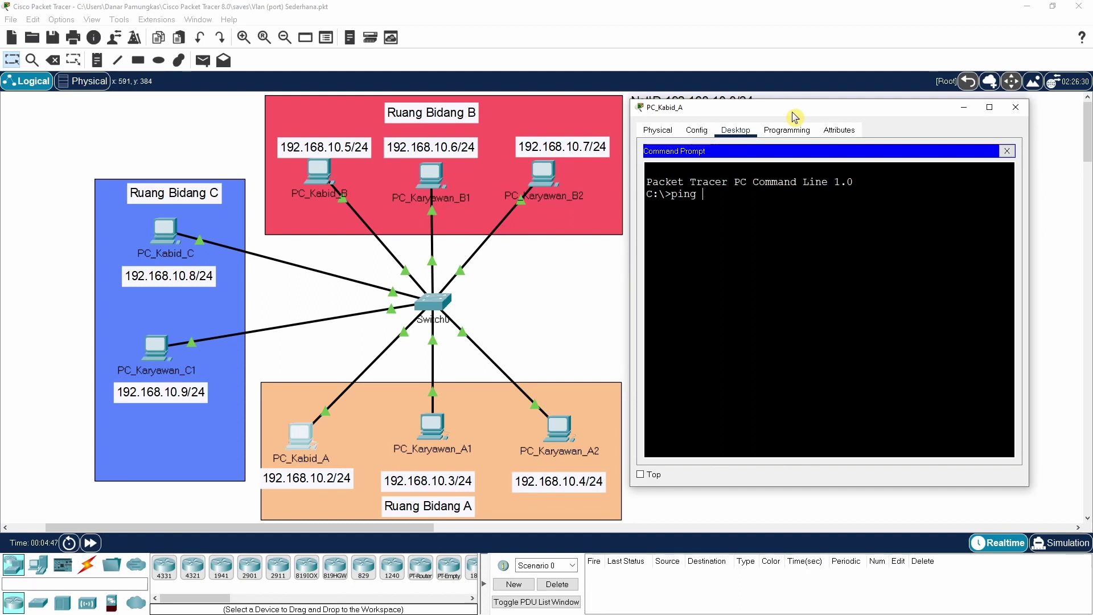
pyautogui.moveTo(794, 117); pyautogui.dragTo(795, 145)
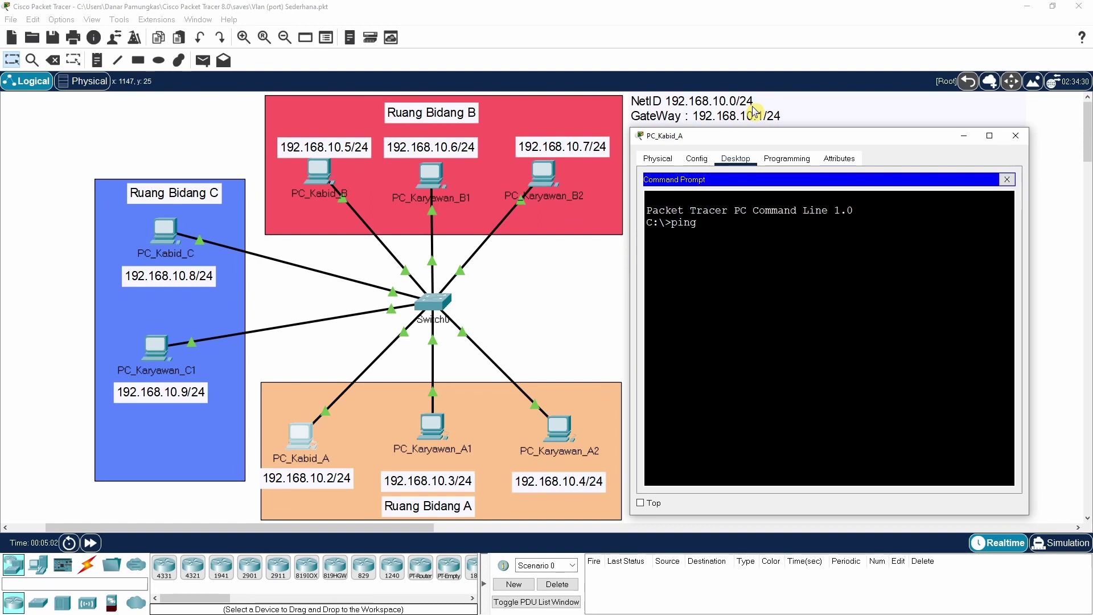
pyautogui.write('192.1')
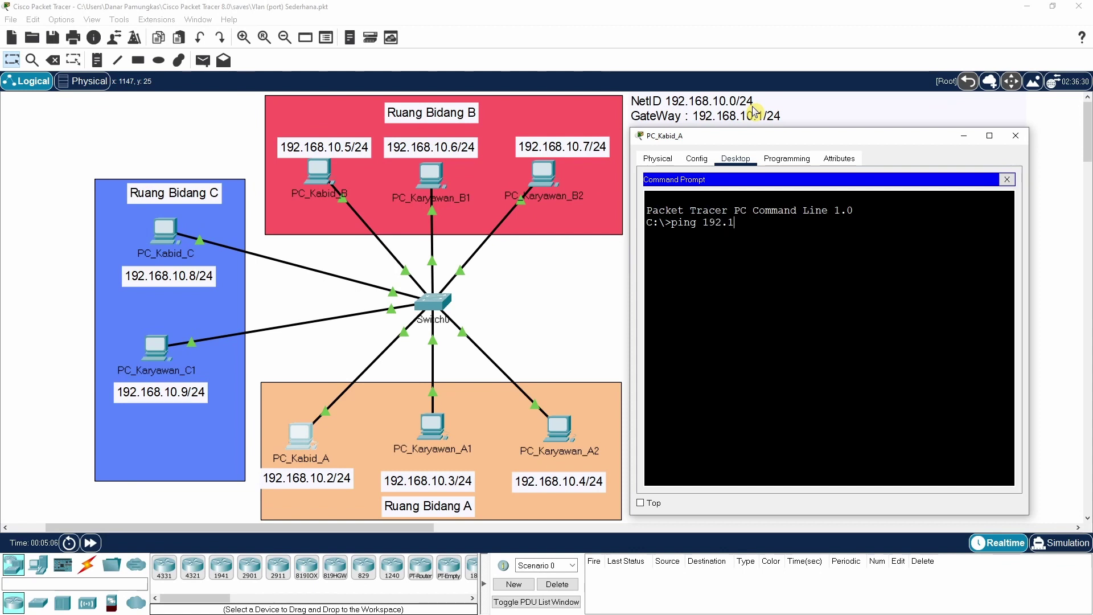
pyautogui.write('68.10.255')
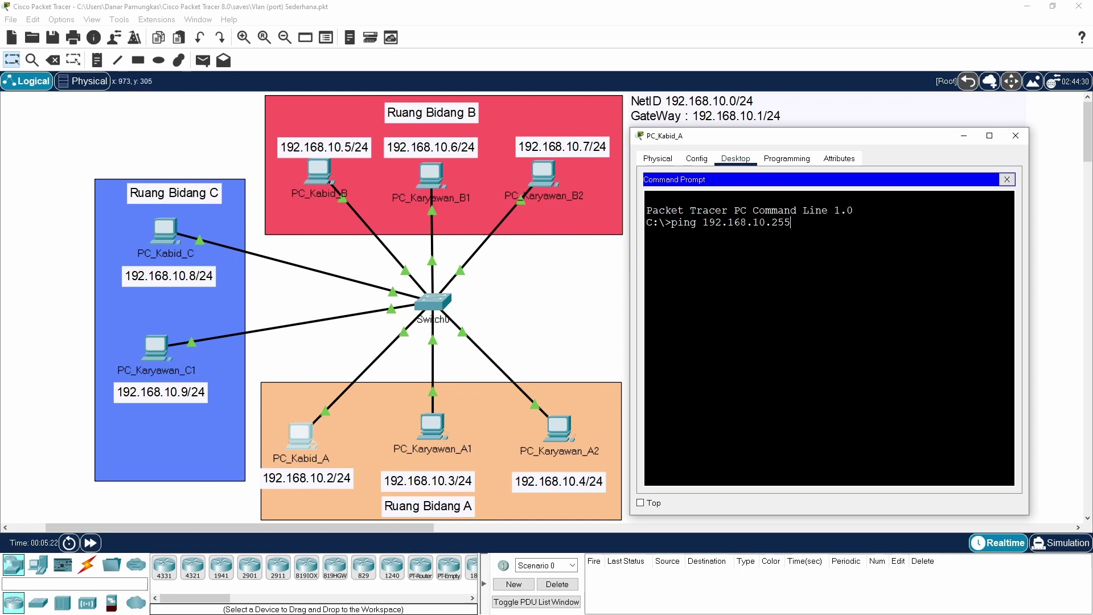
pyautogui.press('Return')
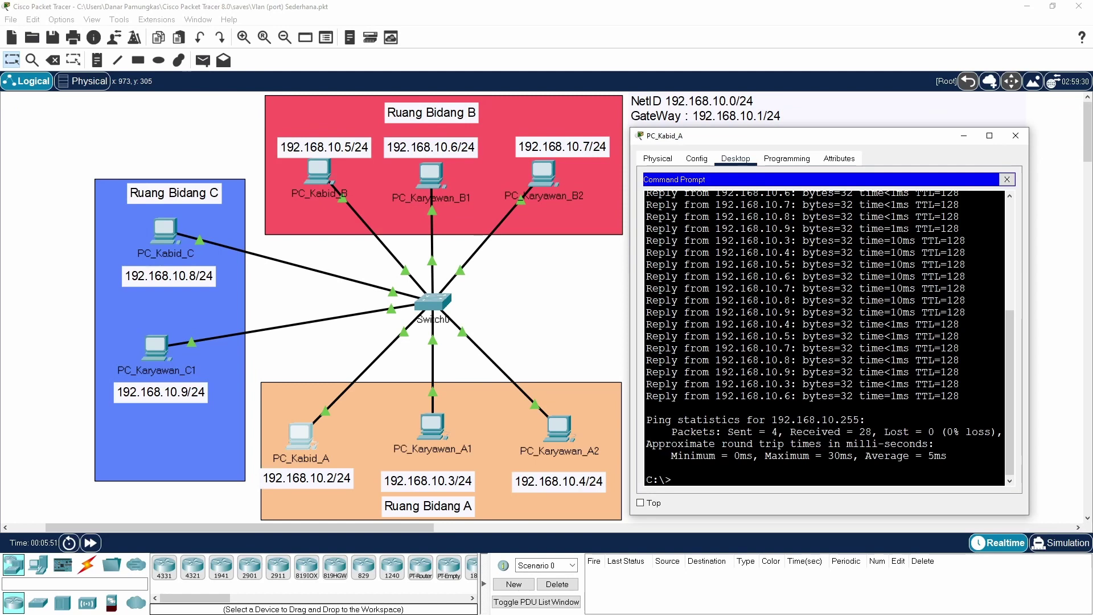
# - Review the ping replies and packet loss statistics on PC_Kabid_A and minimize its window
pyautogui.moveTo(934, 432); pyautogui.dragTo(993, 431)
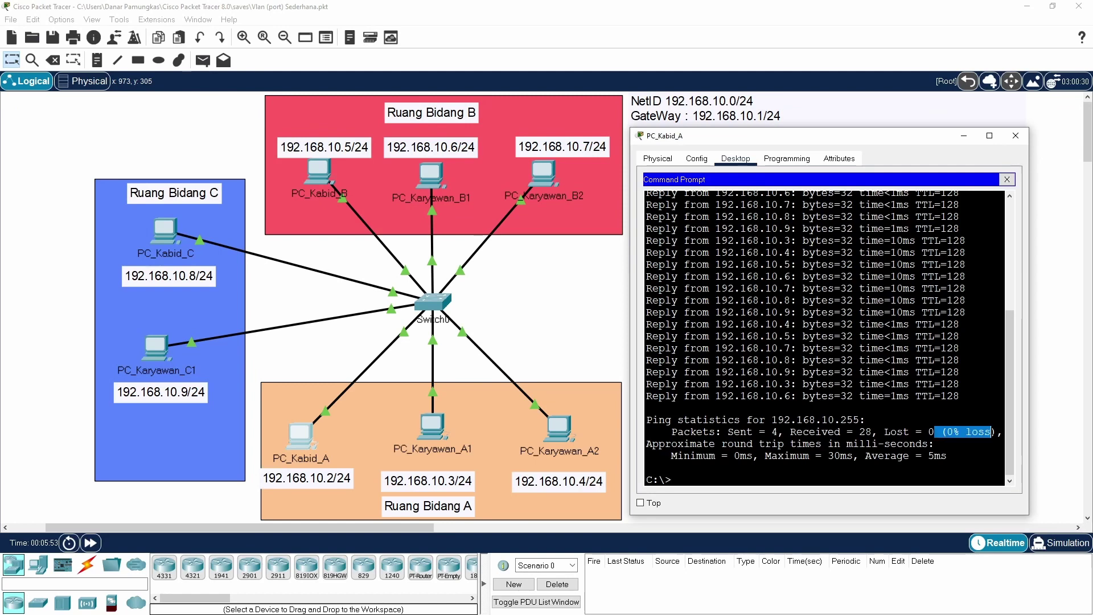
pyautogui.scroll(6, 824, 338)
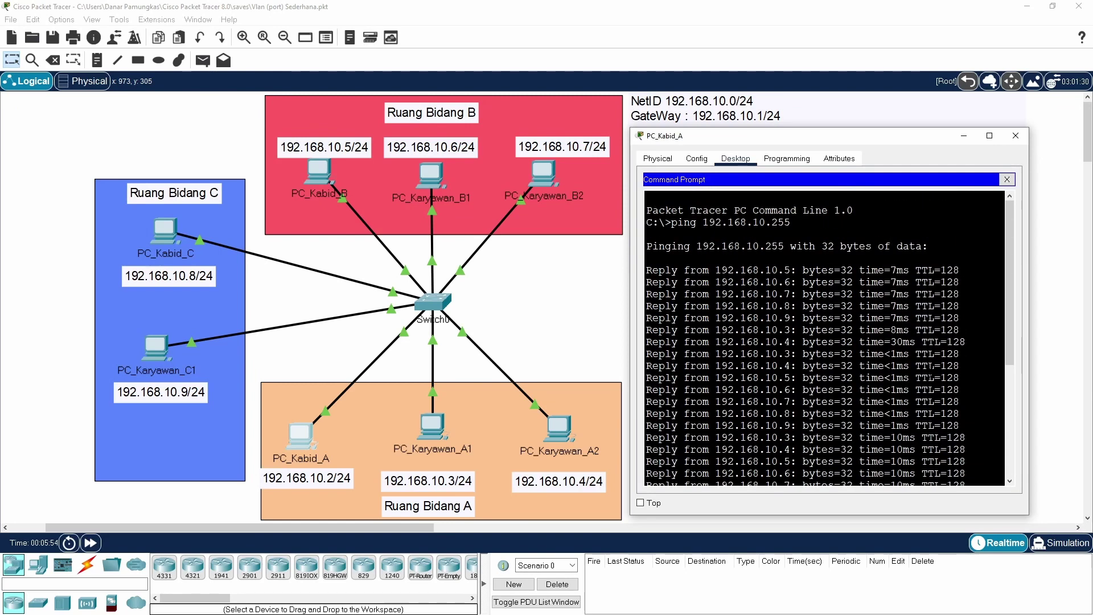
pyautogui.scroll(-6, 824, 338)
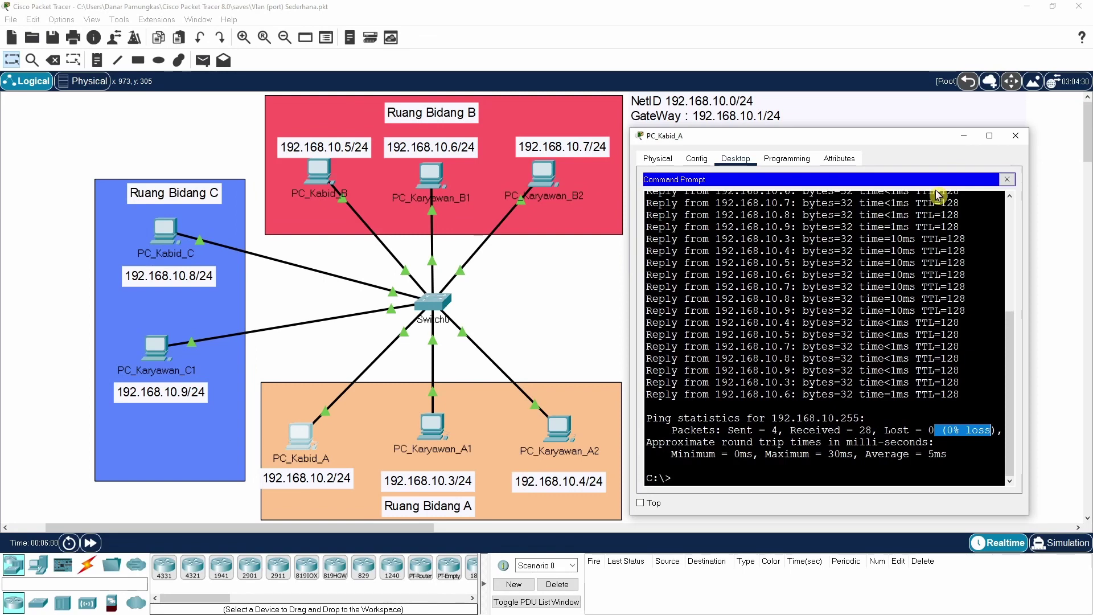
pyautogui.click(964, 137)
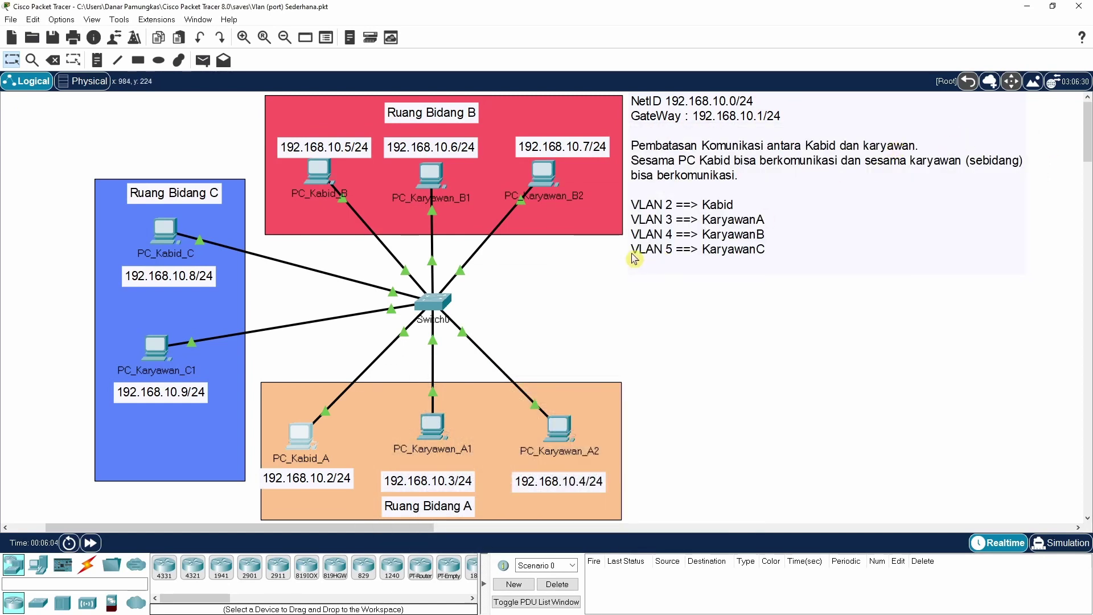
# - Move the network and VLAN text note down to about the switch's height, beside the topology
pyautogui.click(438, 306)
pyautogui.moveTo(538, 118); pyautogui.dragTo(861, 149)
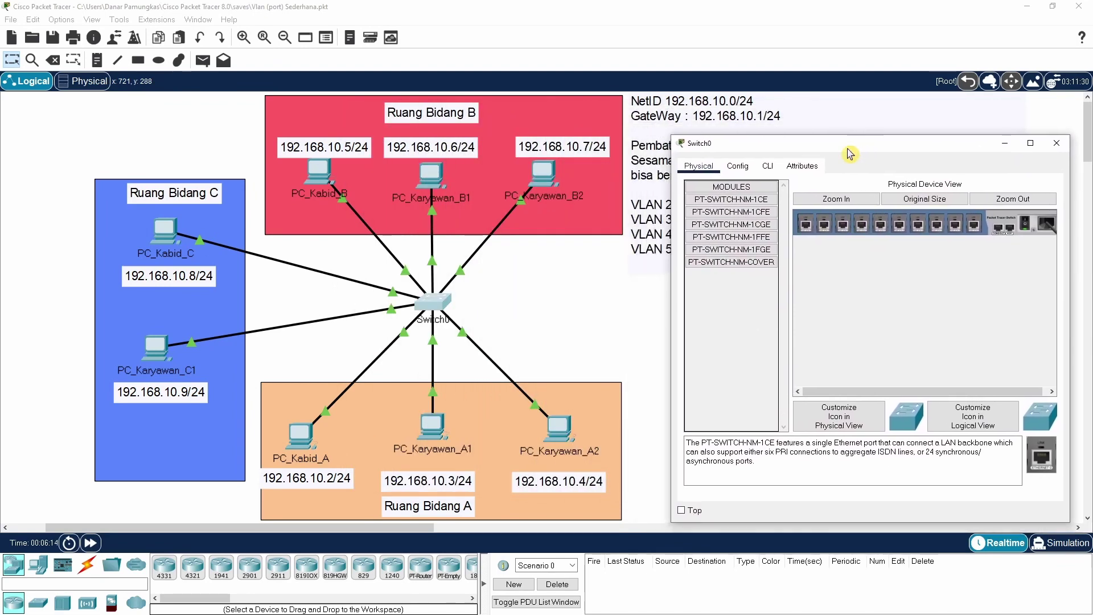
pyautogui.click(633, 273)
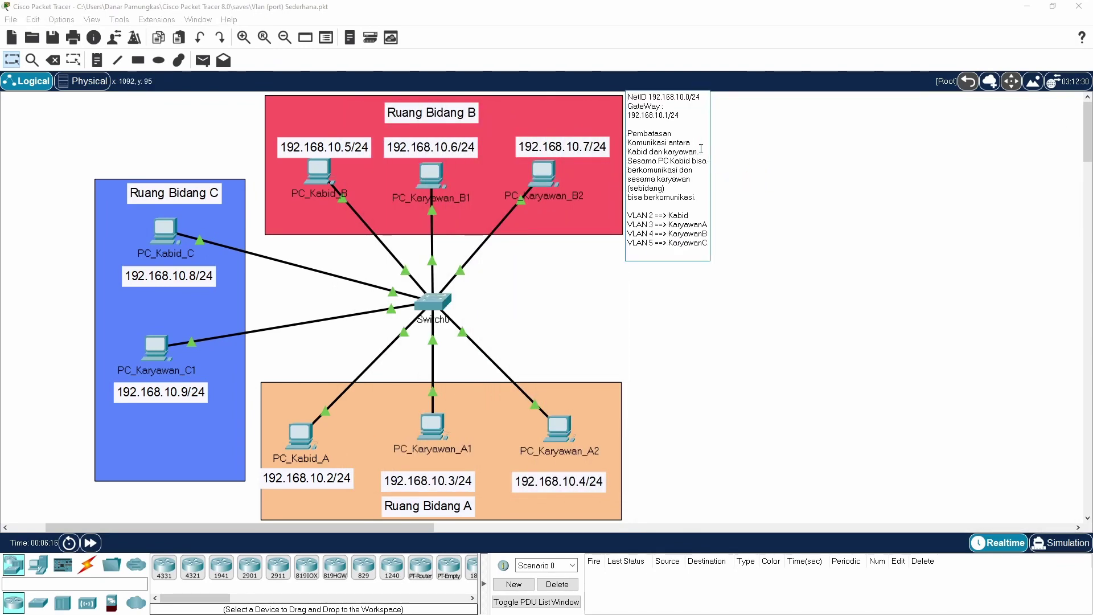
pyautogui.click(803, 275)
pyautogui.moveTo(764, 236); pyautogui.dragTo(759, 284)
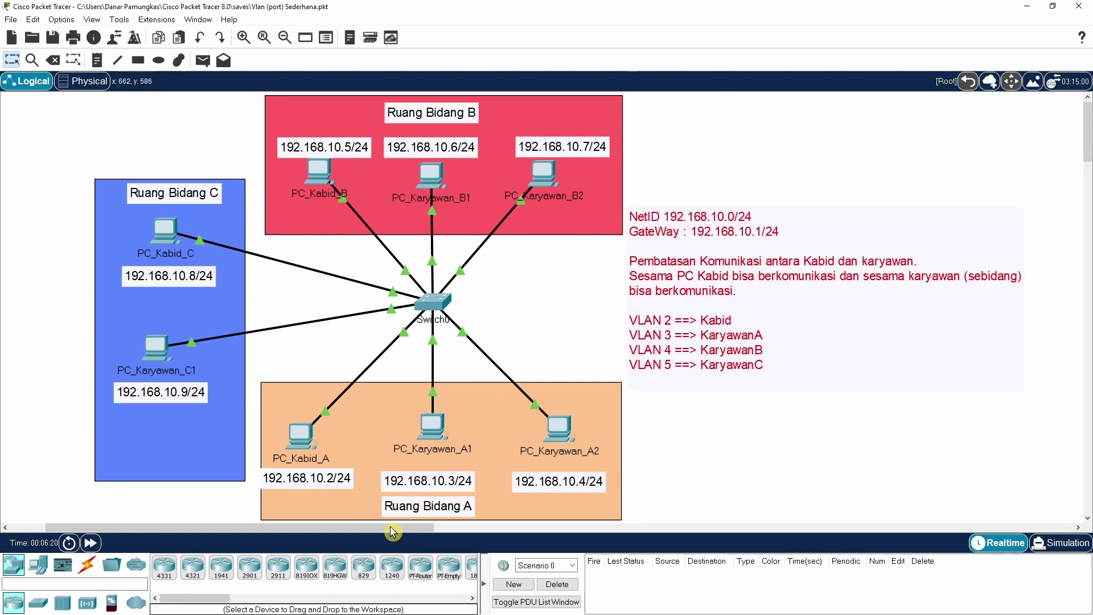
pyautogui.moveTo(392, 528); pyautogui.dragTo(424, 529)
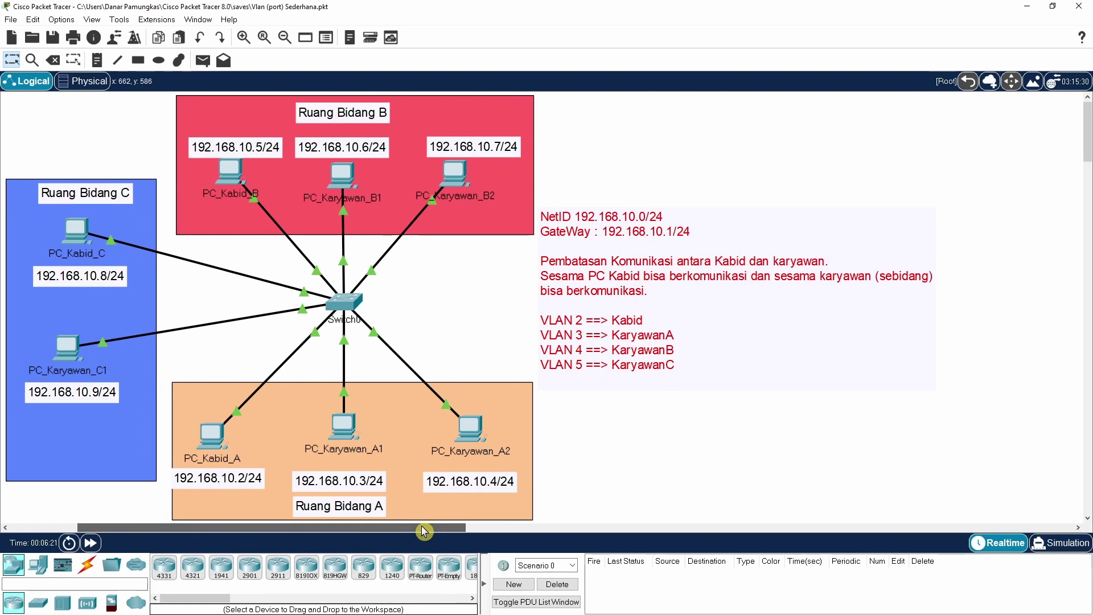
# - Open Switch0's IOS command line and enter privileged EXEC mode with en
pyautogui.click(342, 296)
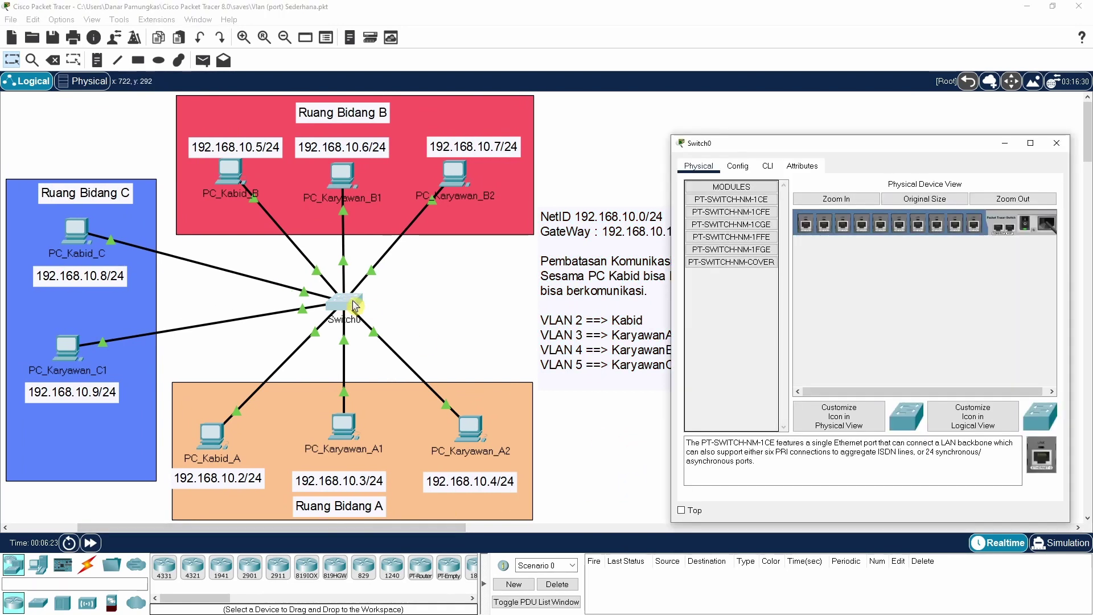
pyautogui.moveTo(842, 139)
pyautogui.mouseDown()
pyautogui.moveTo(769, 104)
pyautogui.moveTo(841, 127)
pyautogui.mouseUp()
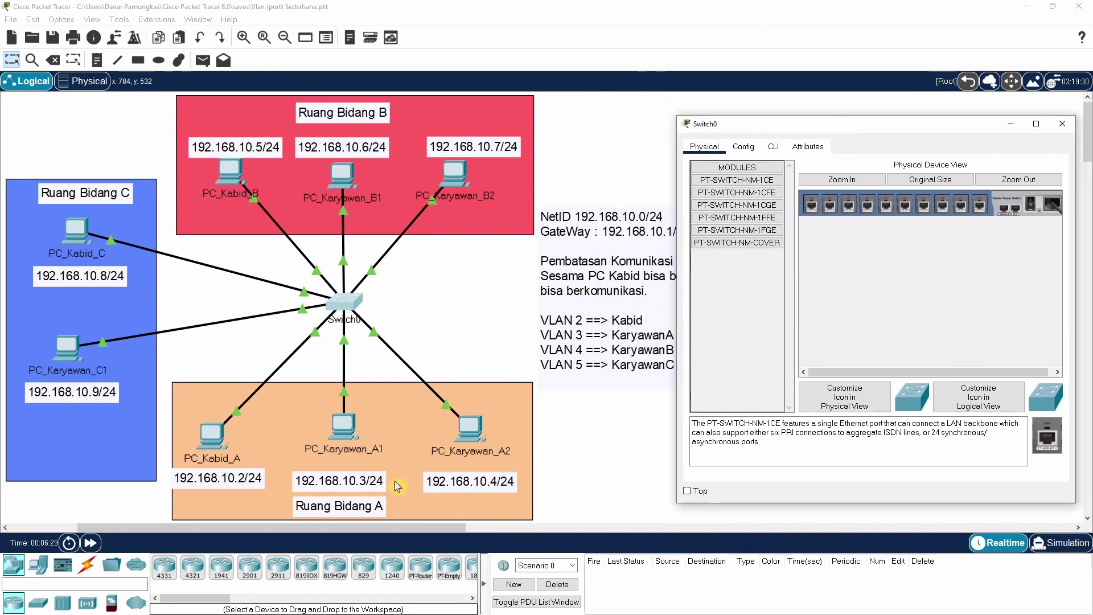
pyautogui.moveTo(396, 533); pyautogui.dragTo(399, 533)
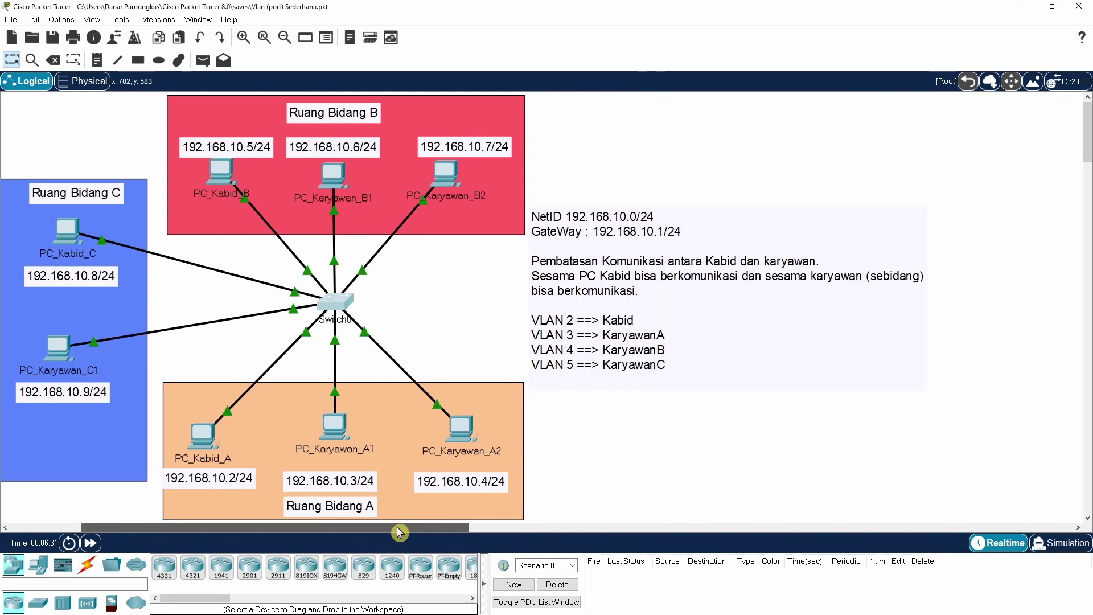
pyautogui.click(346, 301)
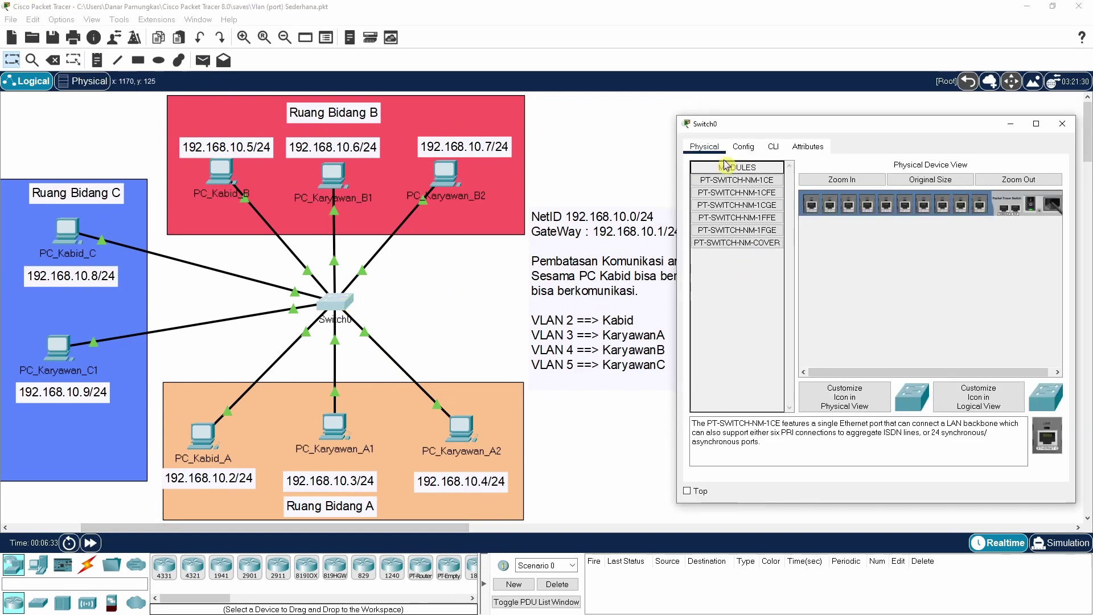
pyautogui.moveTo(773, 134); pyautogui.dragTo(746, 124)
pyautogui.click(745, 135)
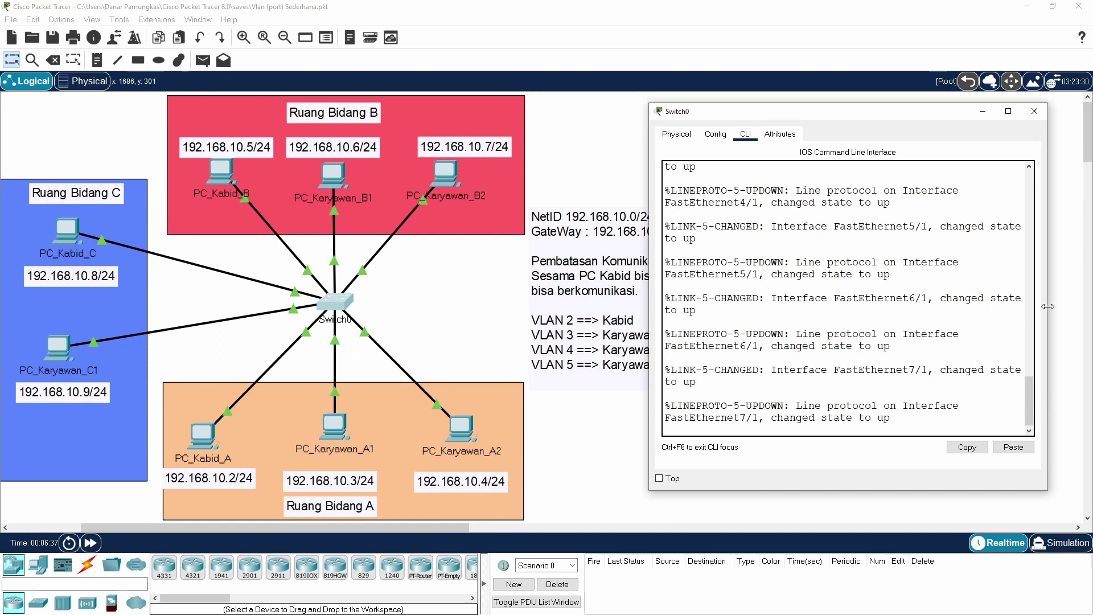
pyautogui.moveTo(1047, 305); pyautogui.dragTo(1089, 293)
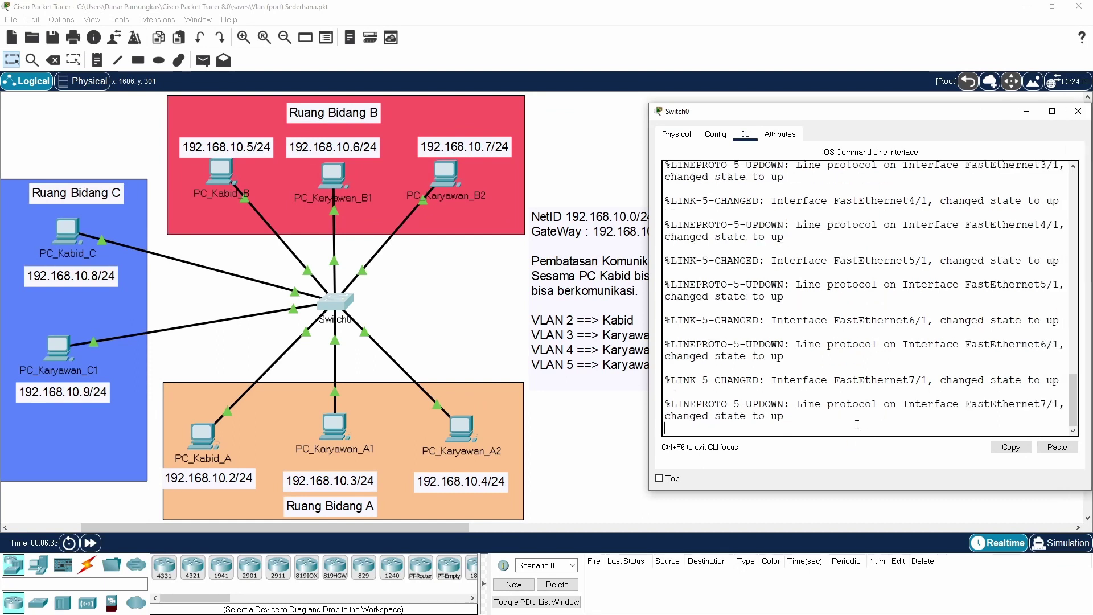
pyautogui.press('Return')
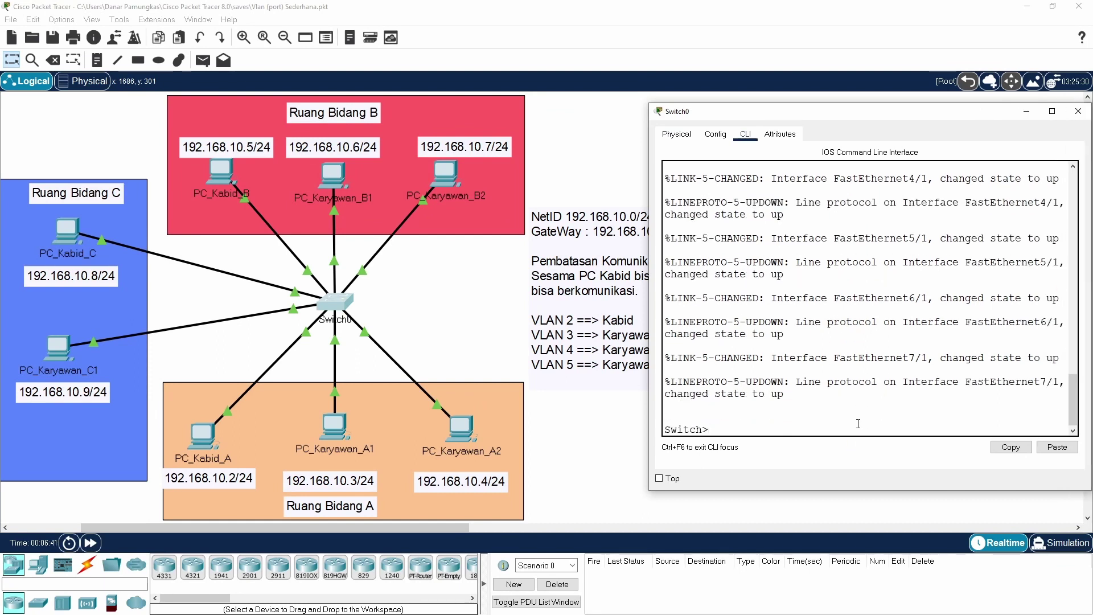
pyautogui.write('en')
pyautogui.press('Return')
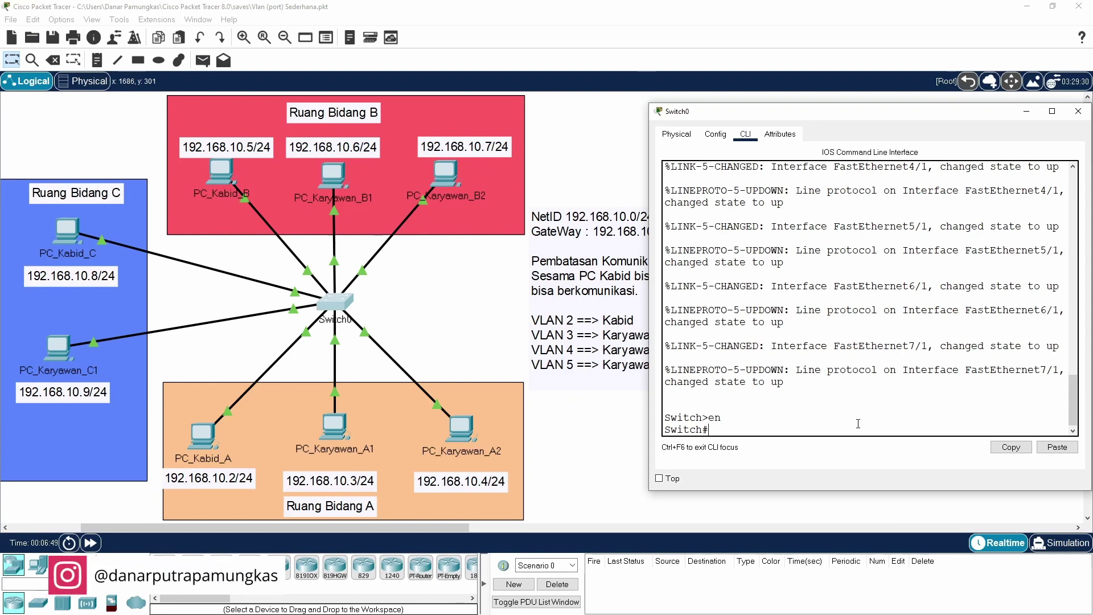
pyautogui.write('hostnmae')
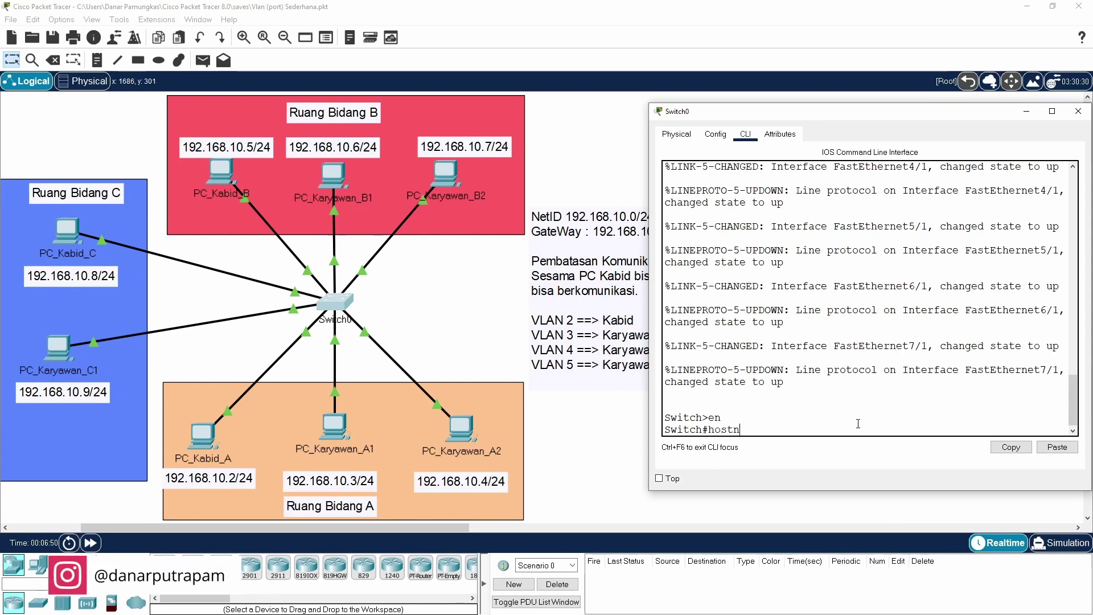
pyautogui.press('BackSpace')
pyautogui.press('BackSpace')
pyautogui.press('BackSpace')
pyautogui.write('ame')
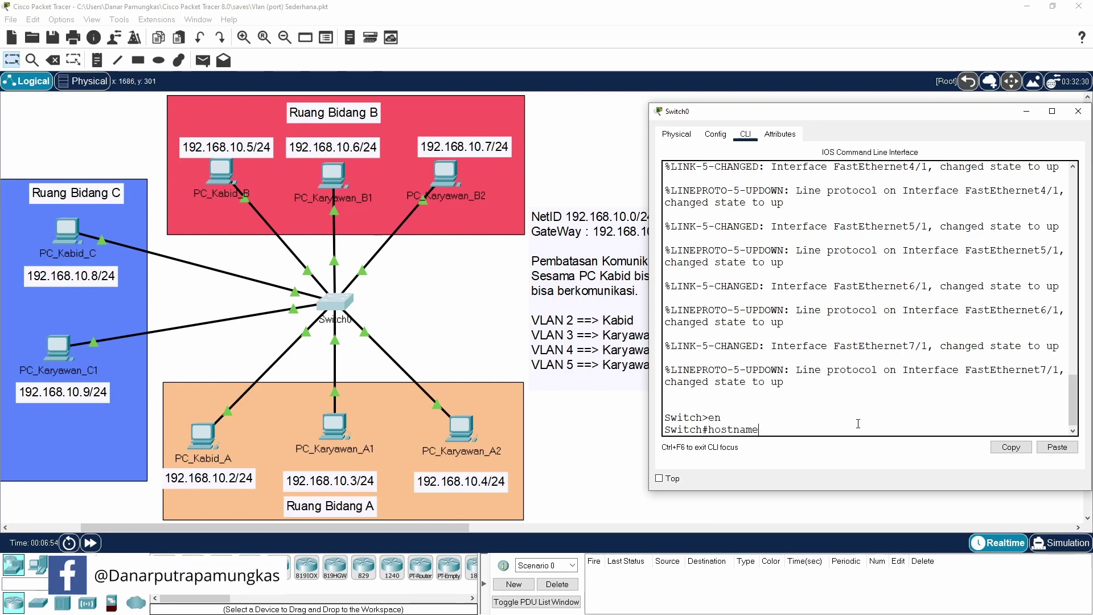
pyautogui.press('BackSpace')
pyautogui.press('BackSpace')
pyautogui.press('BackSpace')
pyautogui.press('BackSpace')
pyautogui.press('BackSpace')
pyautogui.press('BackSpace')
pyautogui.press('BackSpace')
pyautogui.press('BackSpace')
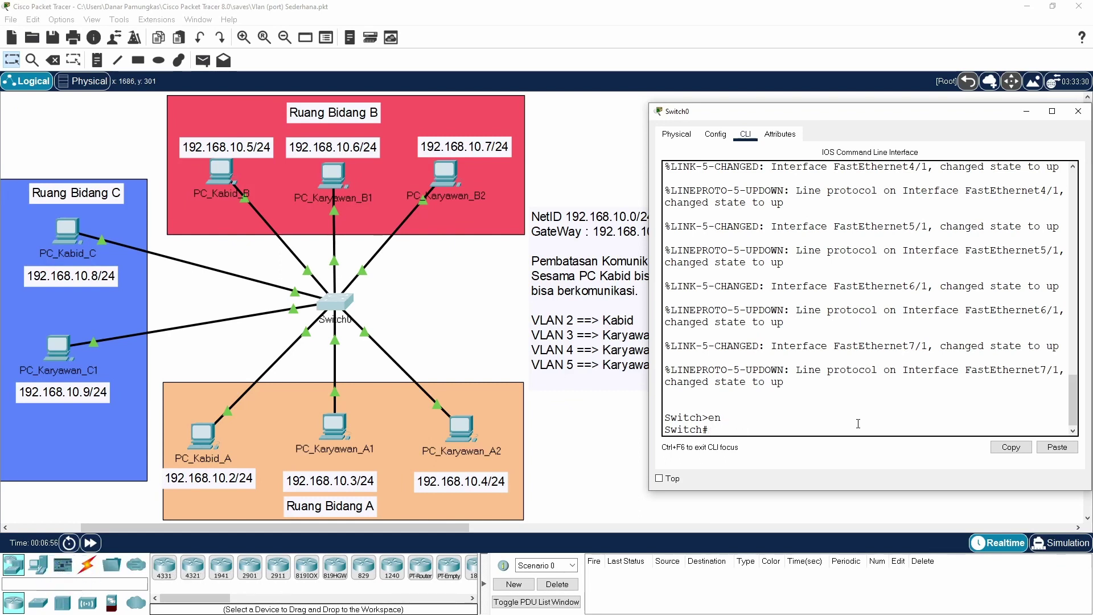
# - Enter global configuration mode with conf t and set the switch's hostname to SW
pyautogui.write('c')
pyautogui.write('onf t')
pyautogui.press('Return')
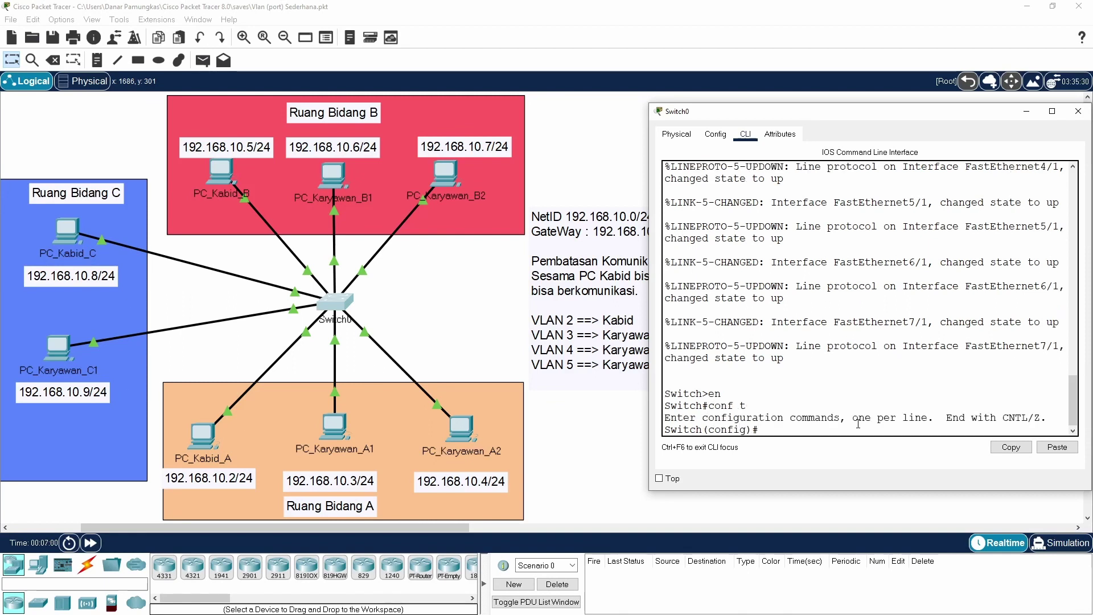
pyautogui.write('host')
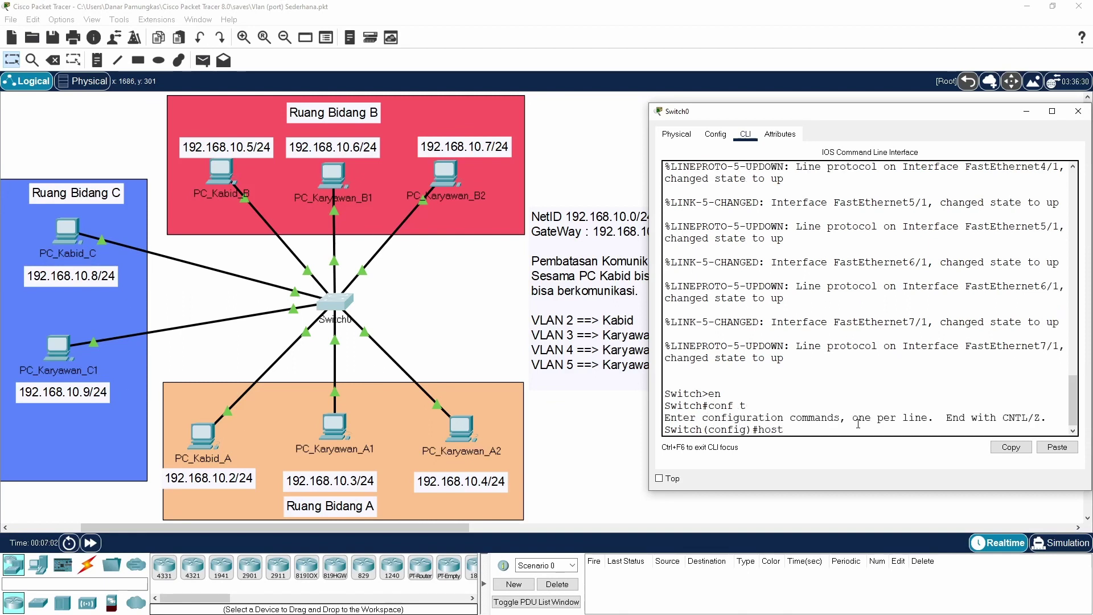
pyautogui.write('name SW')
pyautogui.press('Return')
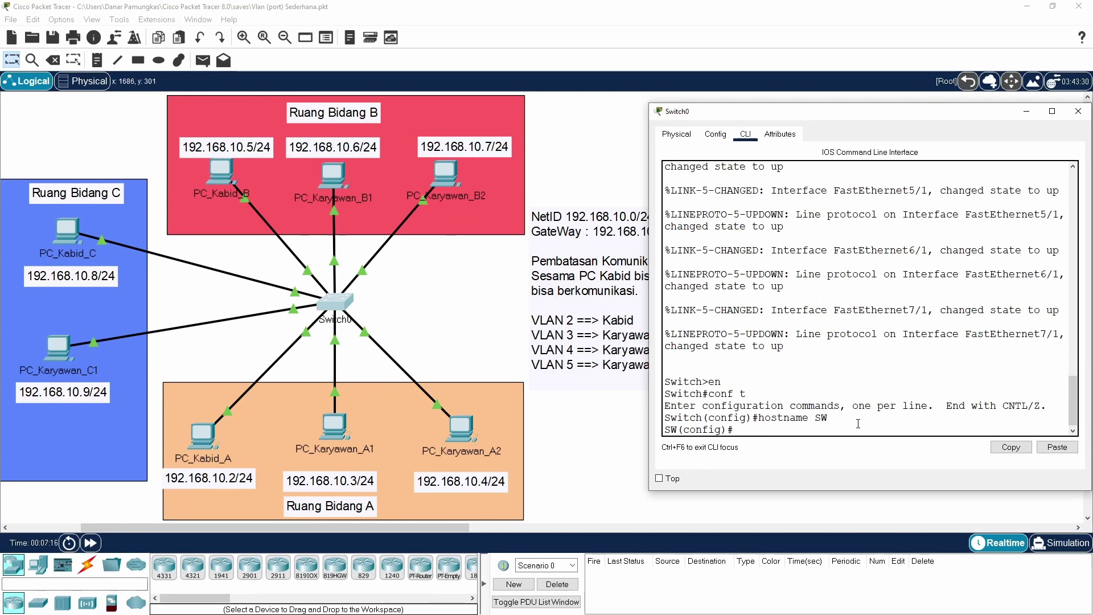
# - Leave global configuration mode with end and return to the privileged EXEC prompt
pyautogui.write('emn')
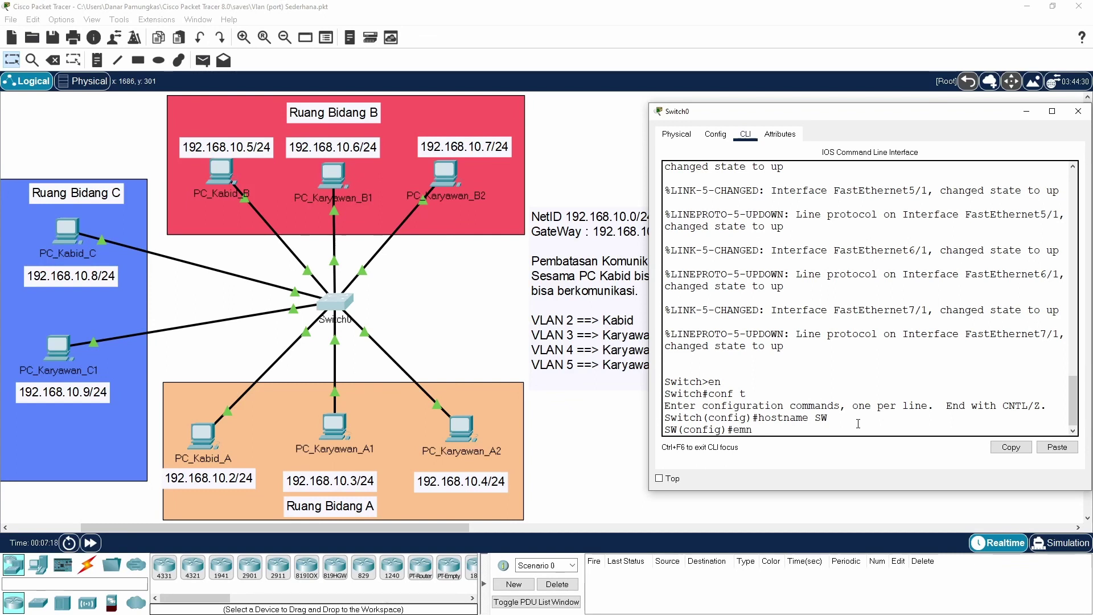
pyautogui.press('BackSpace')
pyautogui.press('BackSpace')
pyautogui.write('nd')
pyautogui.press('Return')
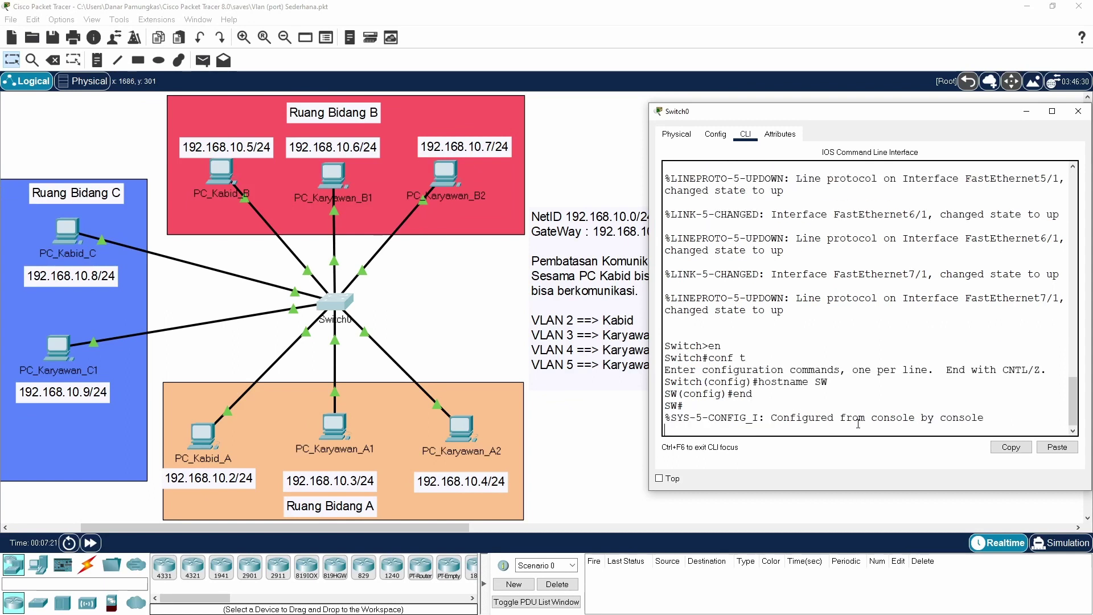
pyautogui.press('Return')
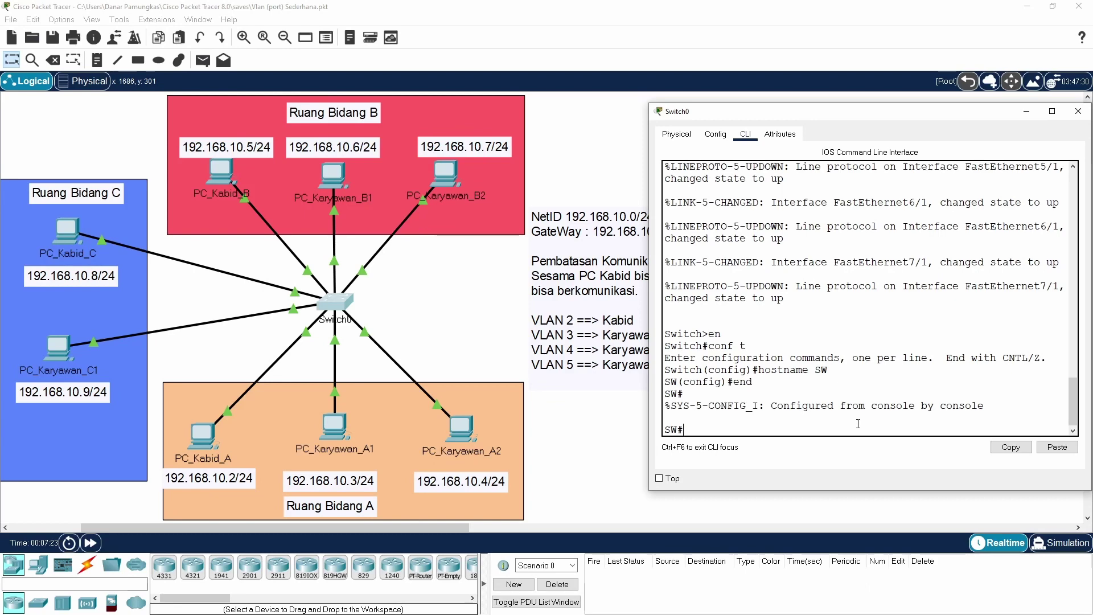
# - Display the switch's complete VLAN table with sh vlan
pyautogui.write('sh vlan')
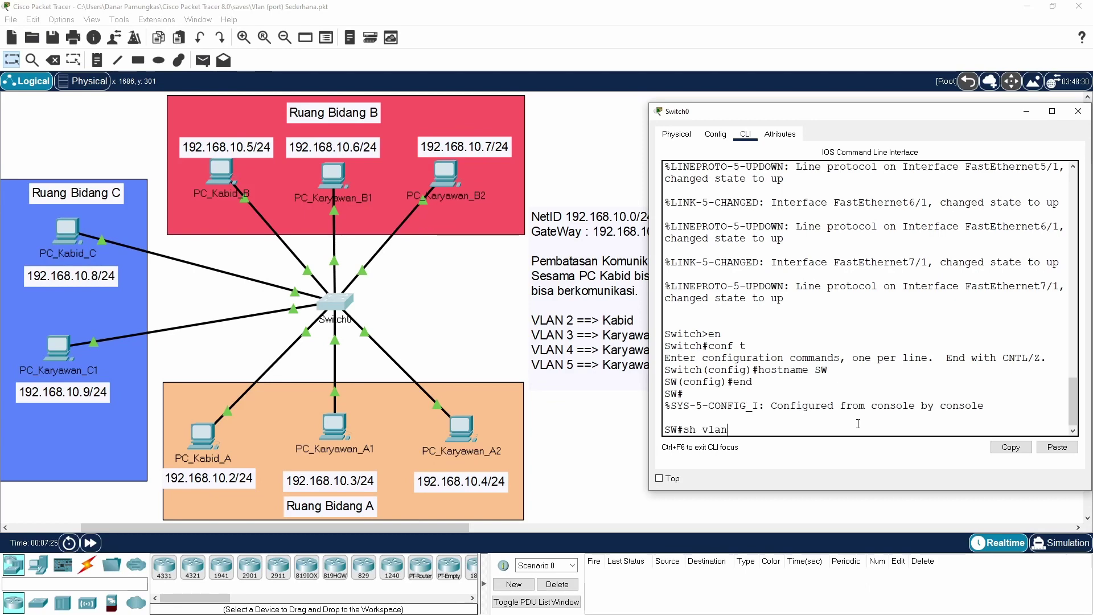
pyautogui.press('Return')
pyautogui.press('space')
pyautogui.press('Return')
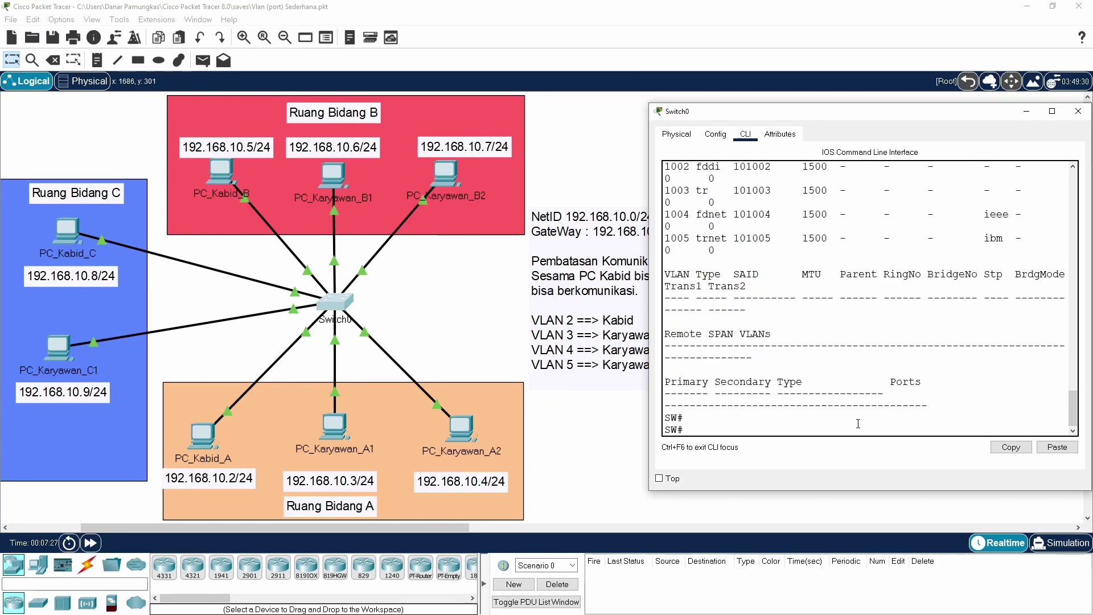
# - Widen the Switch0 window and examine the default VLAN entries and their assigned ports in the VLAN table
pyautogui.scroll(7, 857, 423)
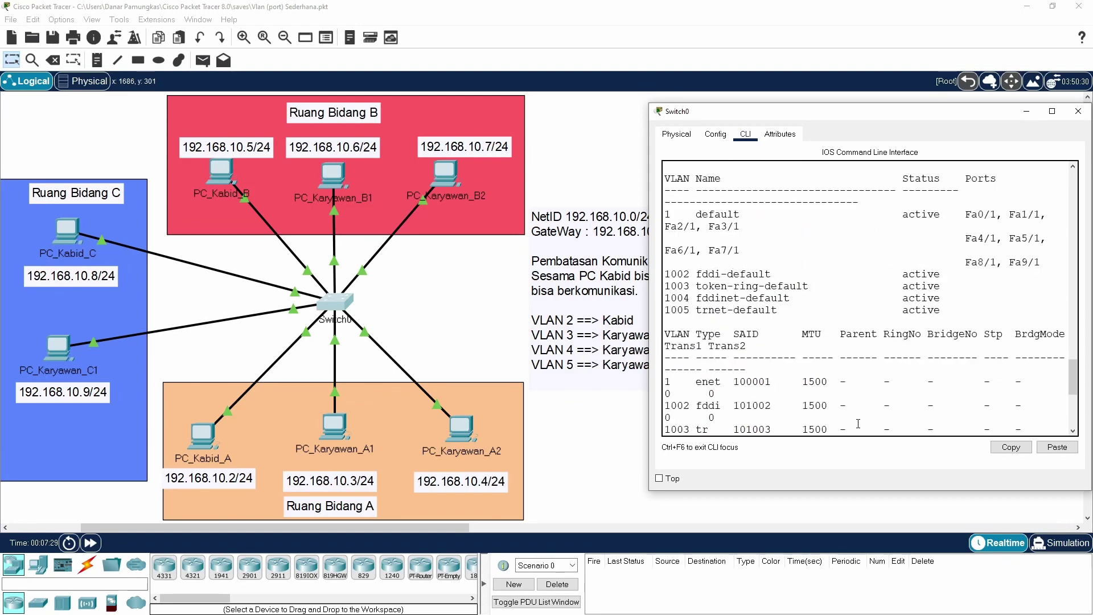
pyautogui.scroll(1, 835, 404)
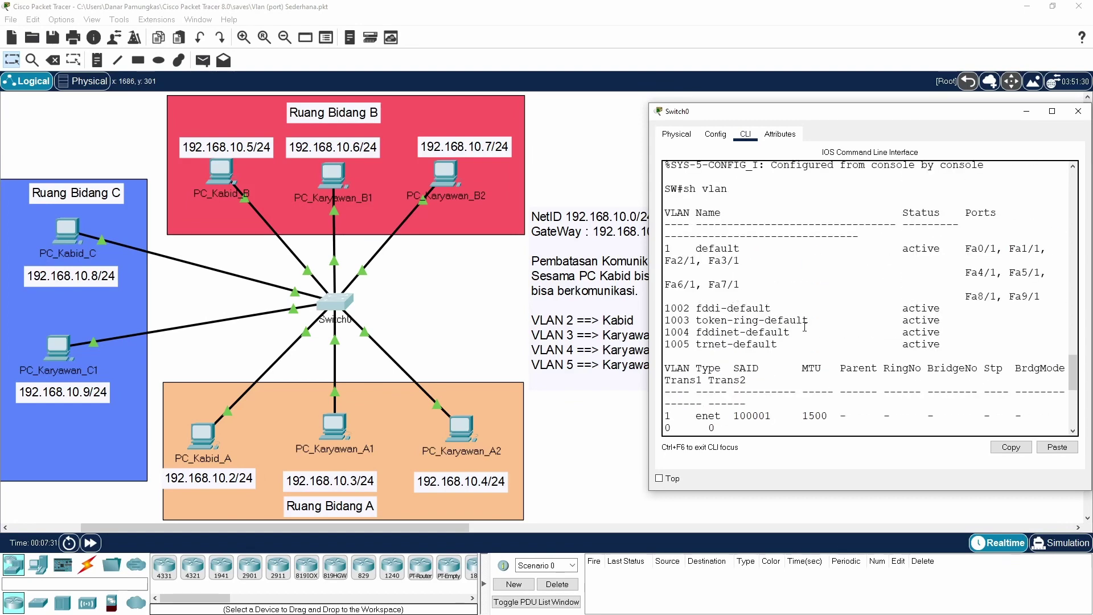
pyautogui.moveTo(649, 277); pyautogui.dragTo(575, 269)
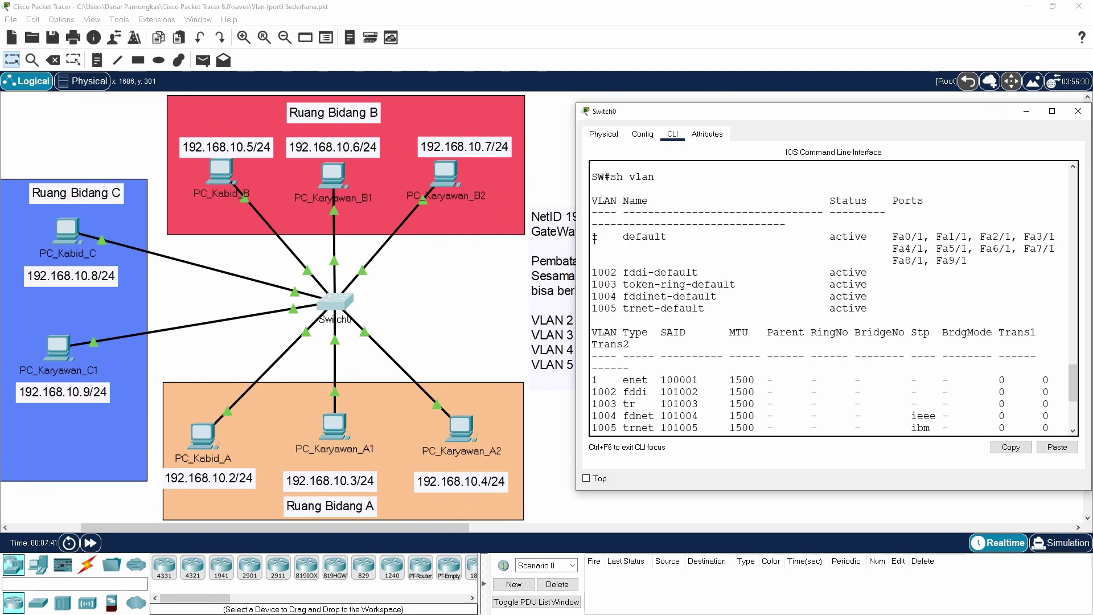
pyautogui.doubleClick(595, 239)
pyautogui.moveTo(716, 308); pyautogui.dragTo(590, 235)
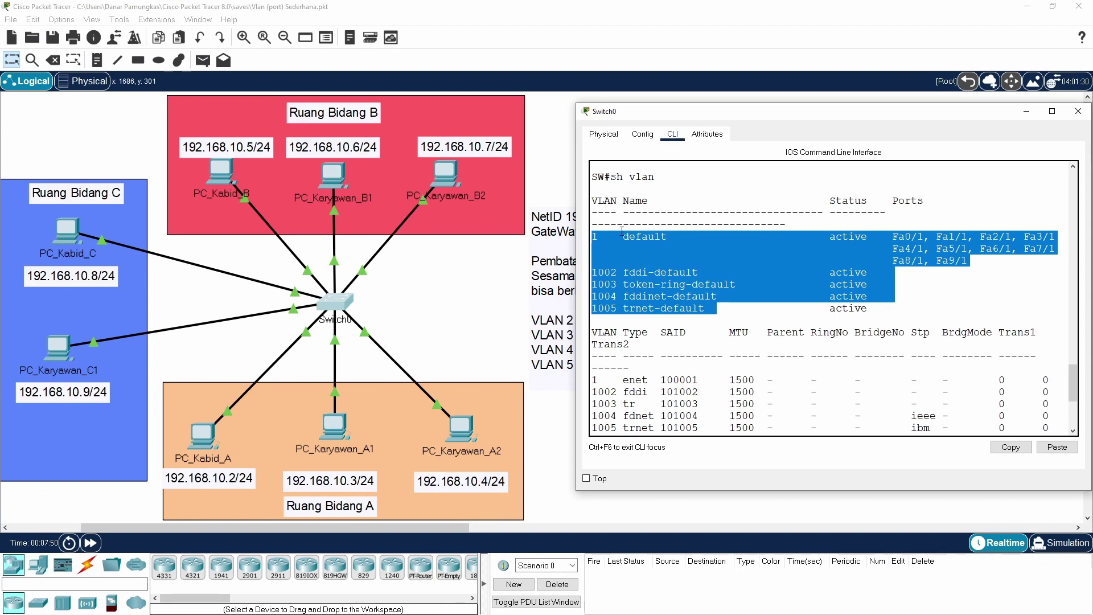
pyautogui.click(678, 253)
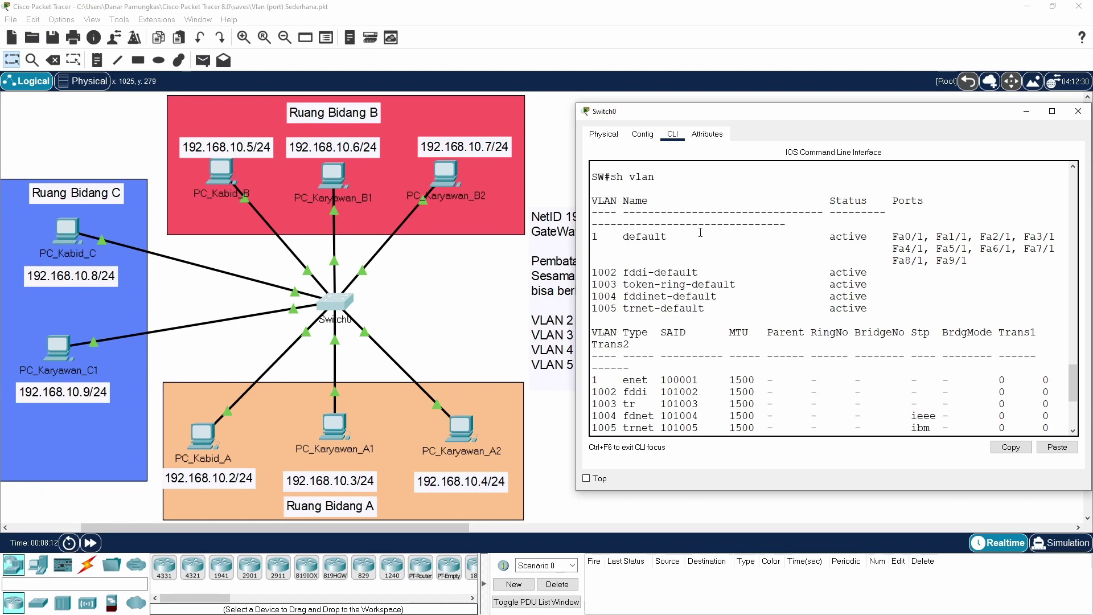
pyautogui.scroll(-5, 723, 262)
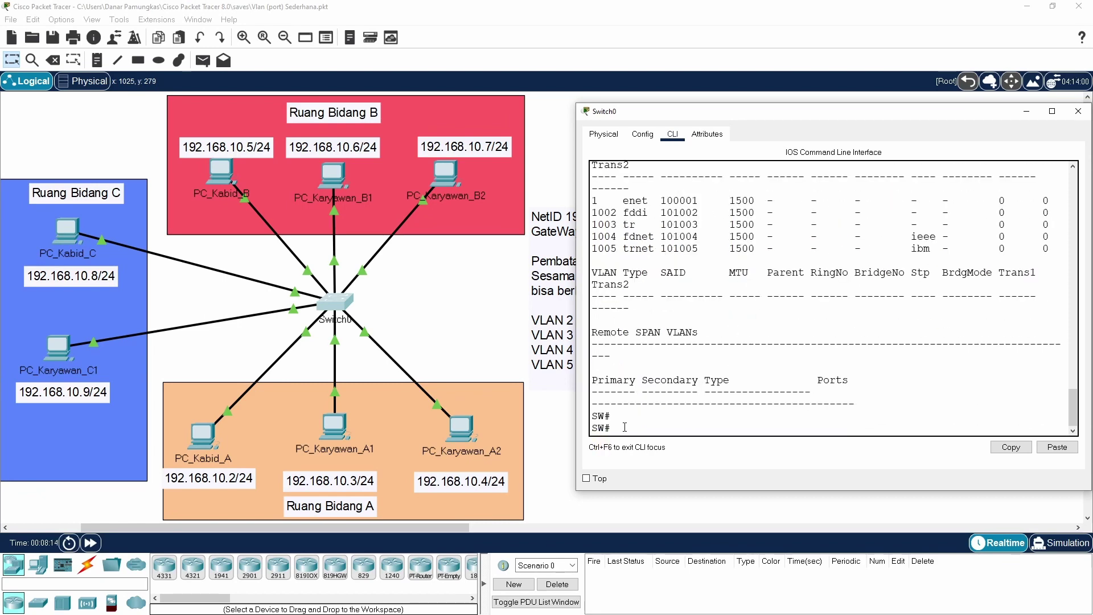
# - Enter global configuration mode on the switch with conf t
pyautogui.write('con ft')
pyautogui.press('Return')
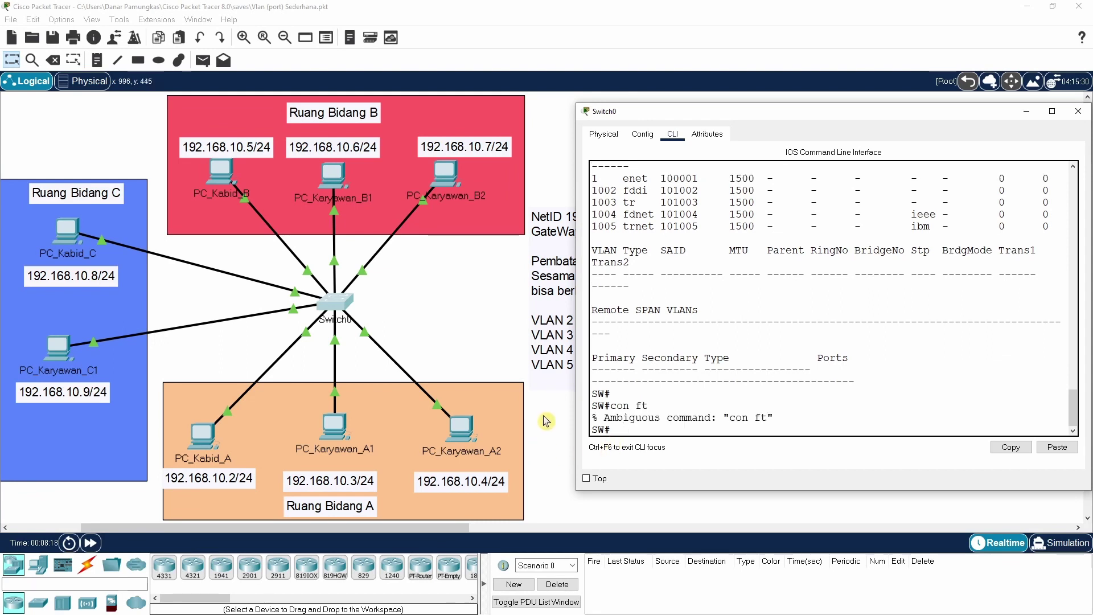
pyautogui.write('conf t')
pyautogui.press('Return')
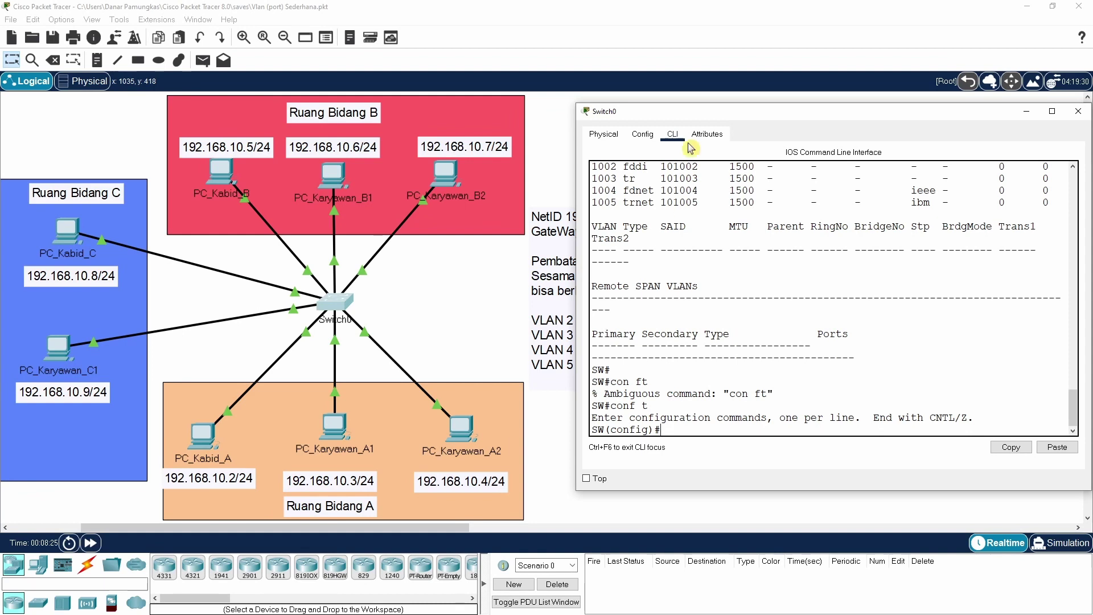
# - Move the VLAN text note closer to the topology and narrow the Switch0 window to uncover the VLAN list
pyautogui.click(548, 284)
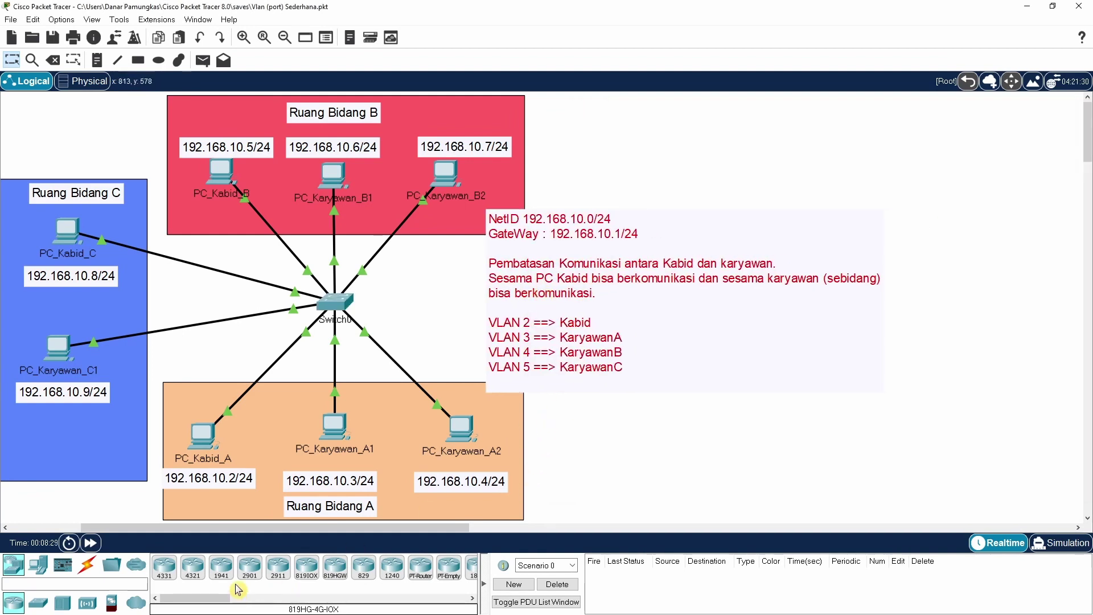
pyautogui.click(344, 302)
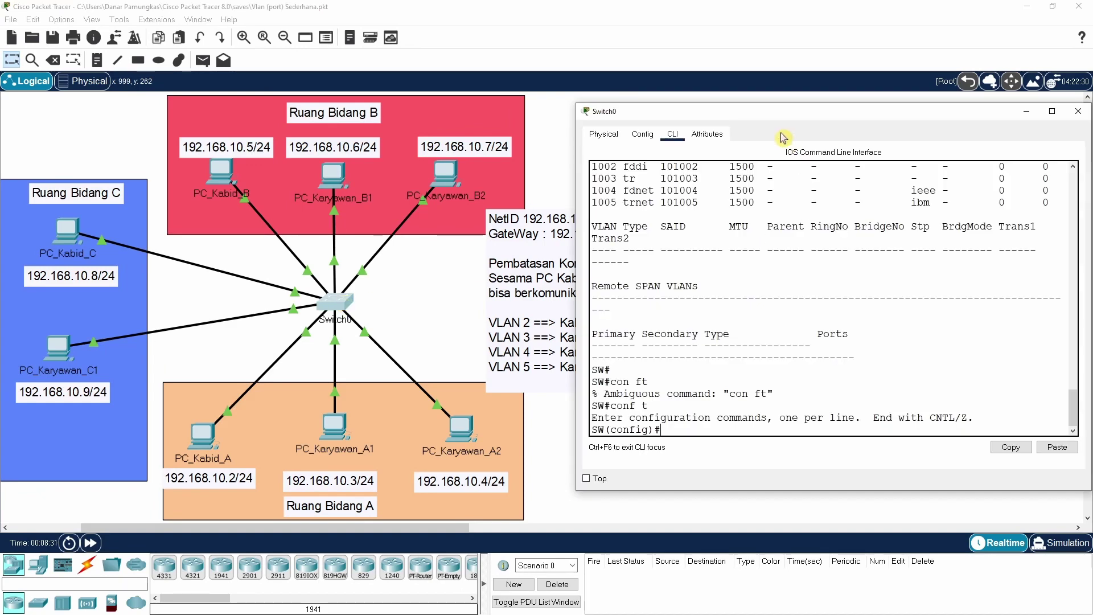
pyautogui.moveTo(577, 257); pyautogui.dragTo(626, 259)
pyautogui.scroll(-3, 941, 393)
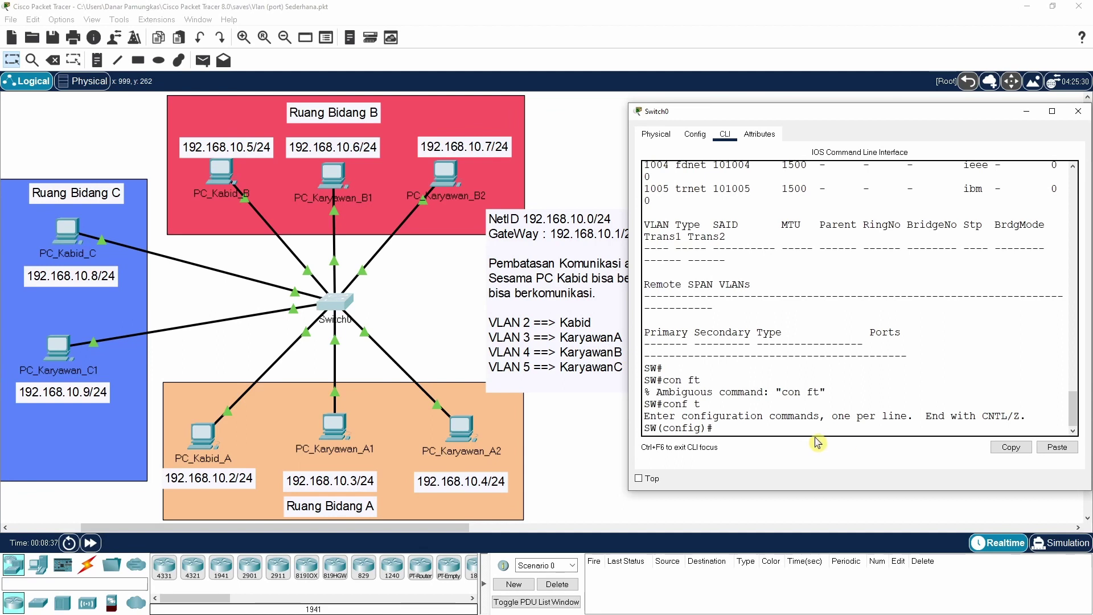
# - Create VLAN 2 on the switch with vlan 2
pyautogui.write('valan')
pyautogui.press('BackSpace')
pyautogui.press('BackSpace')
pyautogui.press('BackSpace')
pyautogui.write('lan 2')
pyautogui.press('Return')
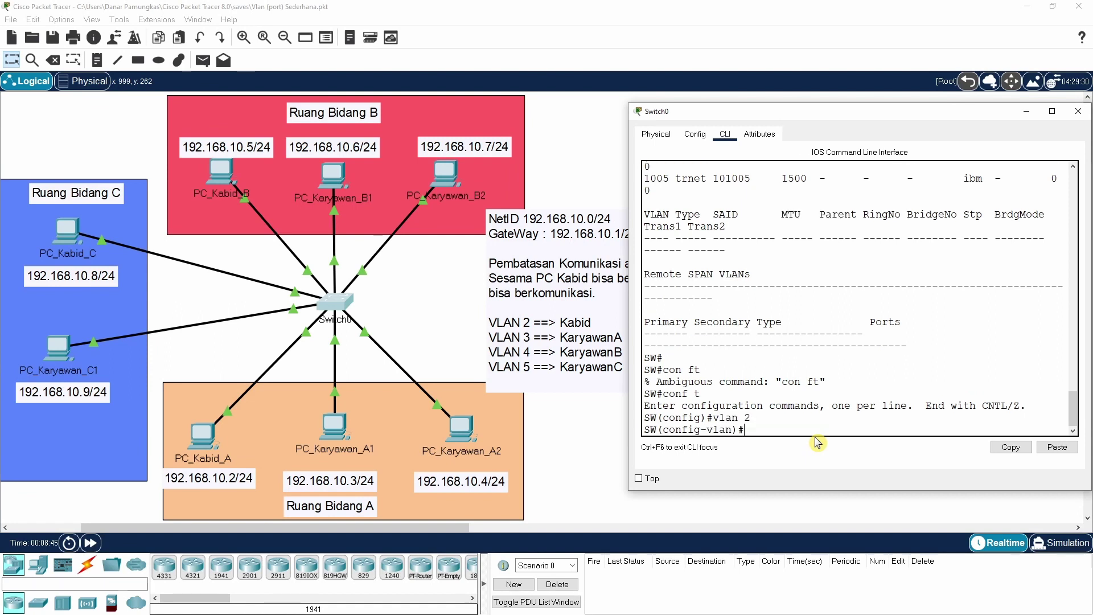
# - Name VLAN 2 Kabid and return to global configuration mode with ex
pyautogui.write('name Kabid')
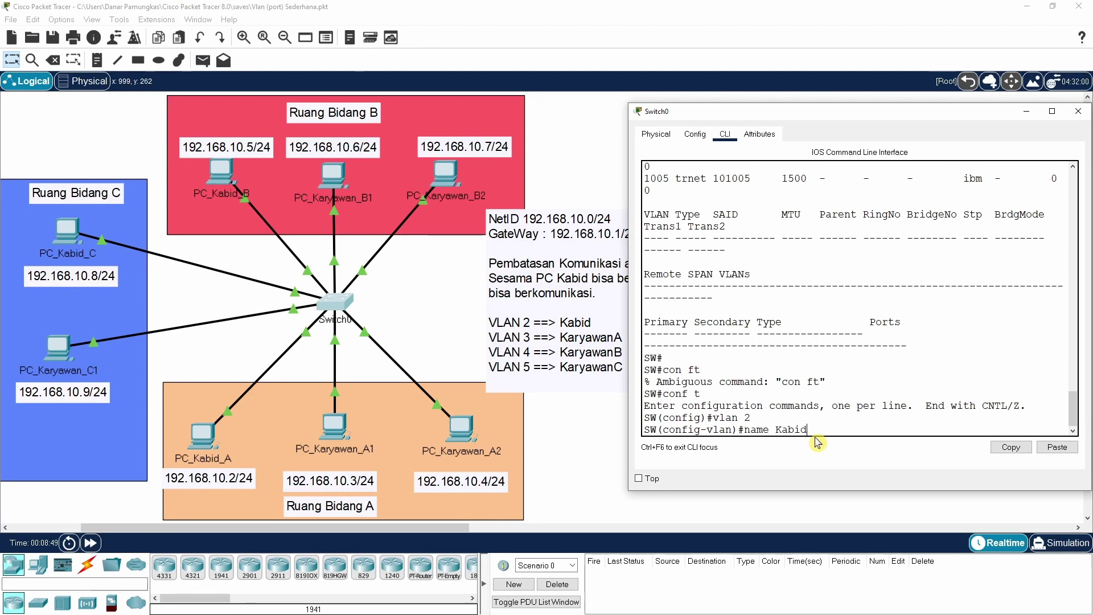
pyautogui.press('Return')
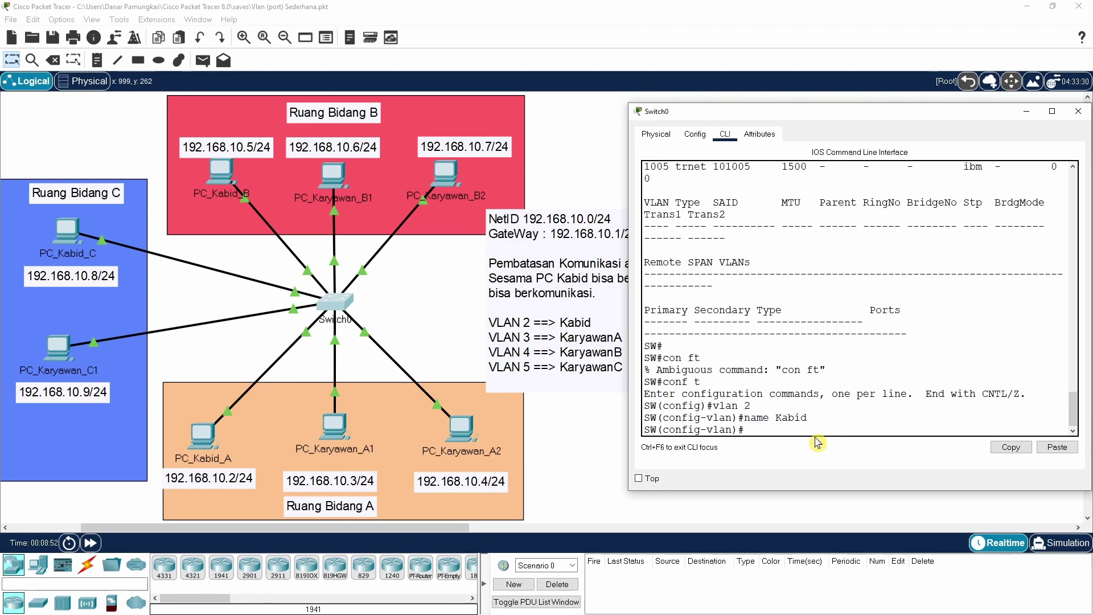
pyautogui.write('ex')
pyautogui.press('Return')
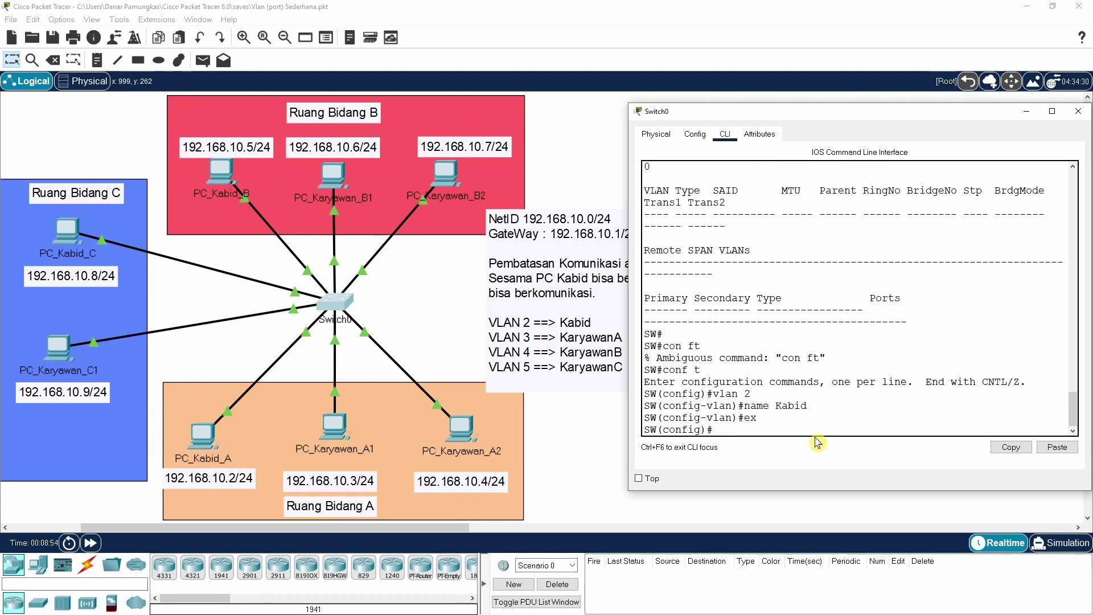
# - Create VLAN 3 on the switch with vlan 3
pyautogui.write('valan')
pyautogui.press('BackSpace')
pyautogui.press('BackSpace')
pyautogui.press('BackSpace')
pyautogui.press('BackSpace')
pyautogui.press('BackSpace')
pyautogui.write('lan 3')
pyautogui.press('Return')
# - Name VLAN 3 KaryawanA and return to global configuration mode with ex
pyautogui.write('name')
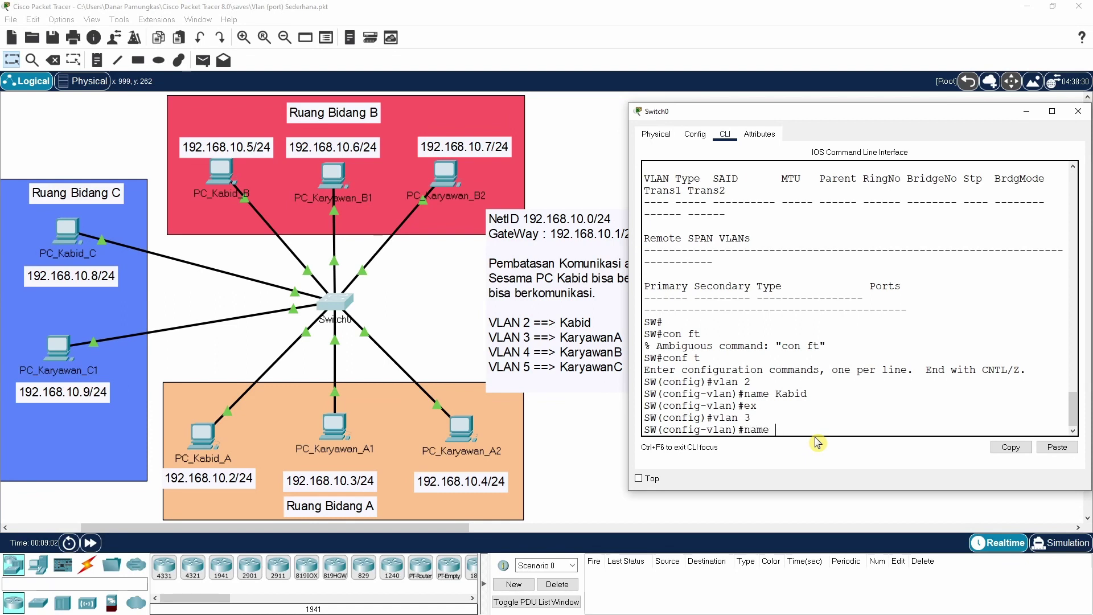
pyautogui.write(' Karyawab')
pyautogui.press('BackSpace')
pyautogui.write('nA')
pyautogui.press('Return')
pyautogui.write('ex')
pyautogui.press('Return')
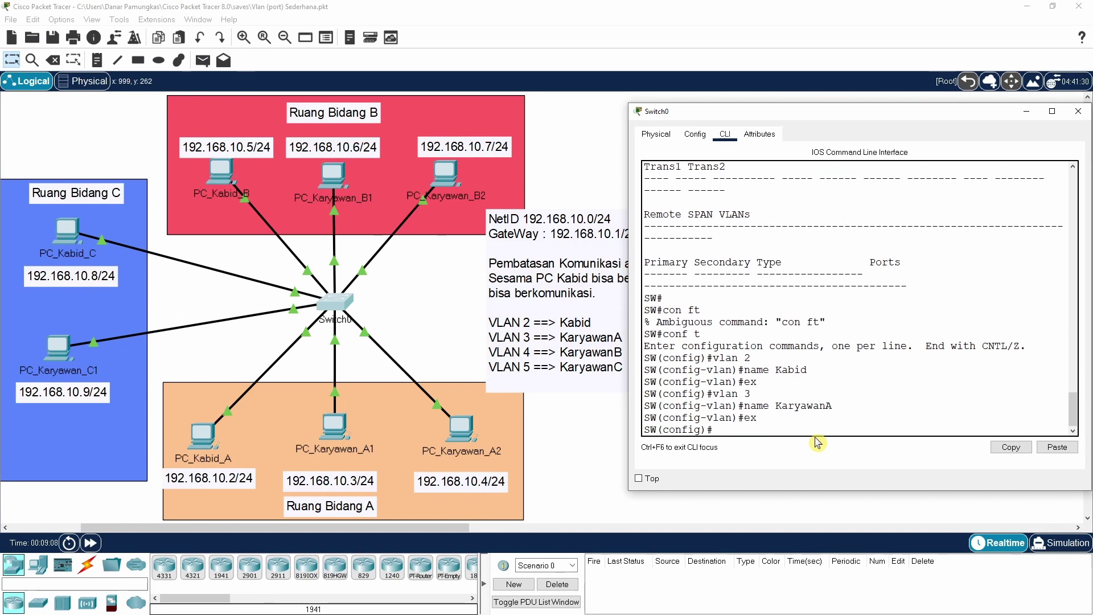
# - Check the VLAN IDs already in the earlier VLAN table and create VLAN 4 with vlan 4
pyautogui.write('vlan 4')
pyautogui.scroll(5, 719, 335)
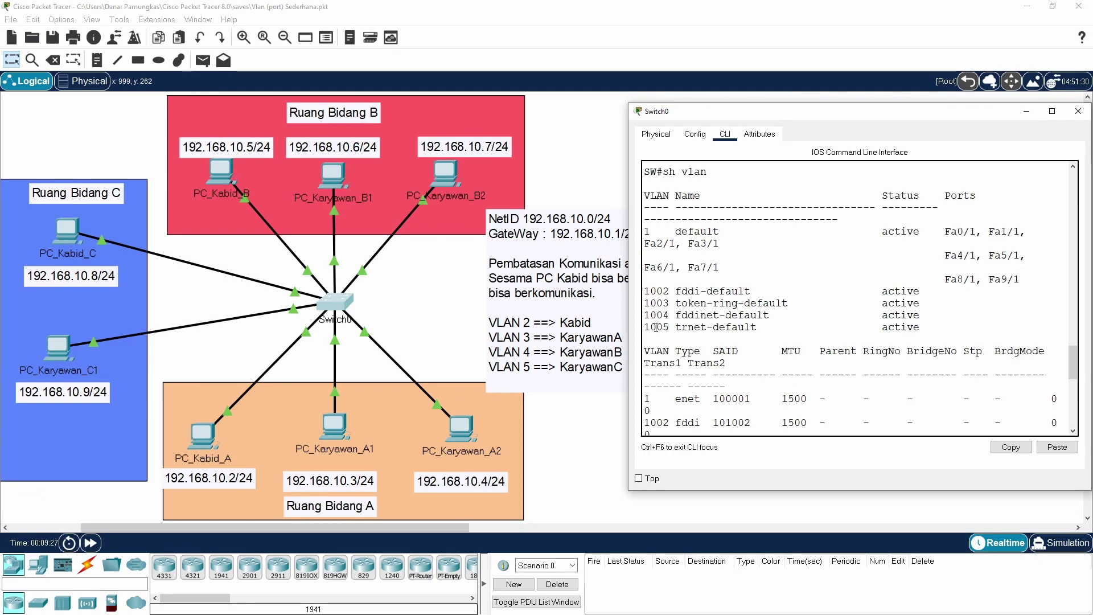
pyautogui.scroll(-5, 711, 365)
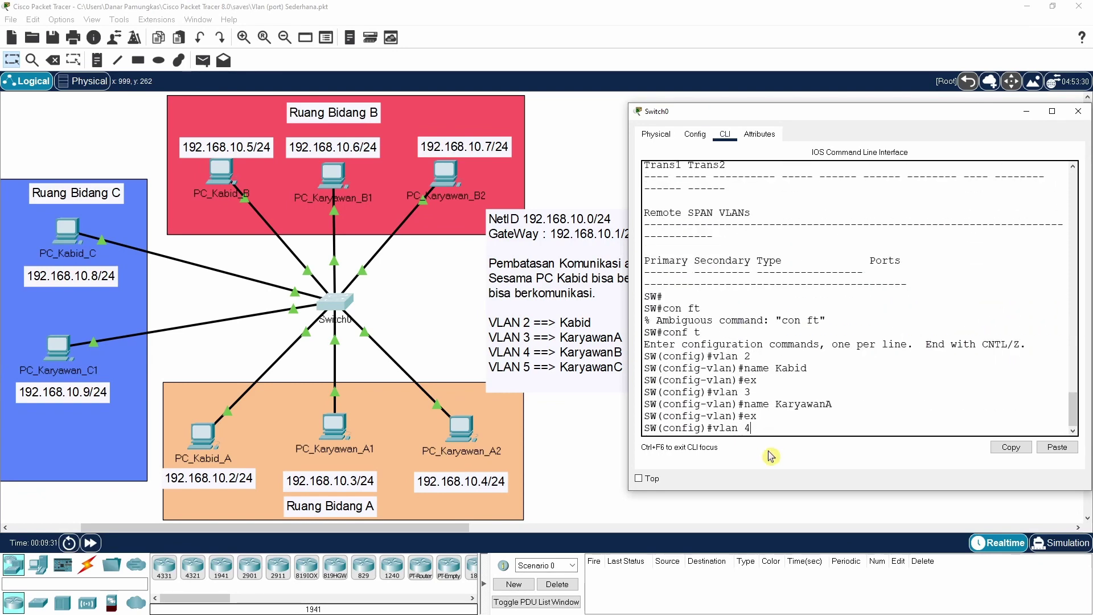
pyautogui.press('Return')
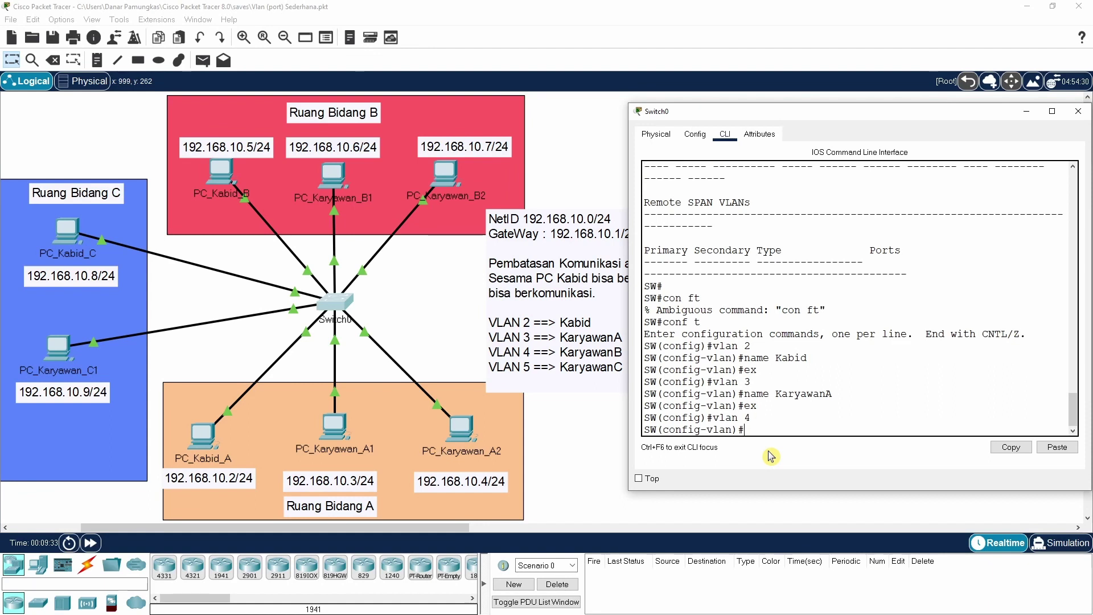
# - Name VLAN 4 KaryawanB and return to global configuration mode with ex
pyautogui.write('name')
pyautogui.write(' Karywan')
pyautogui.press('BackSpace')
pyautogui.press('BackSpace')
pyautogui.press('BackSpace')
pyautogui.write('awab')
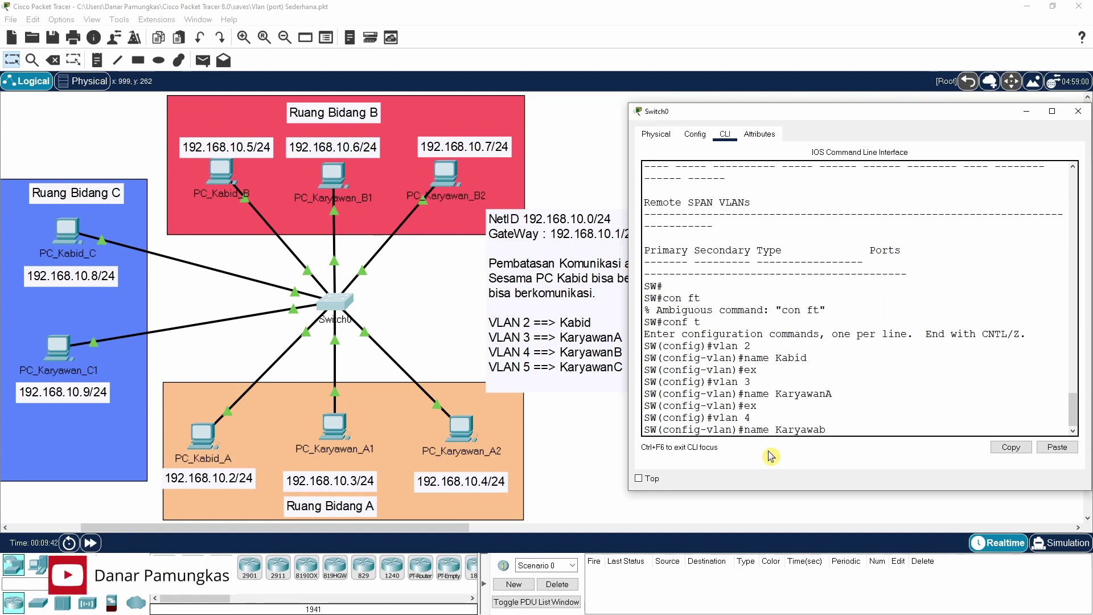
pyautogui.press('BackSpace')
pyautogui.write('nB')
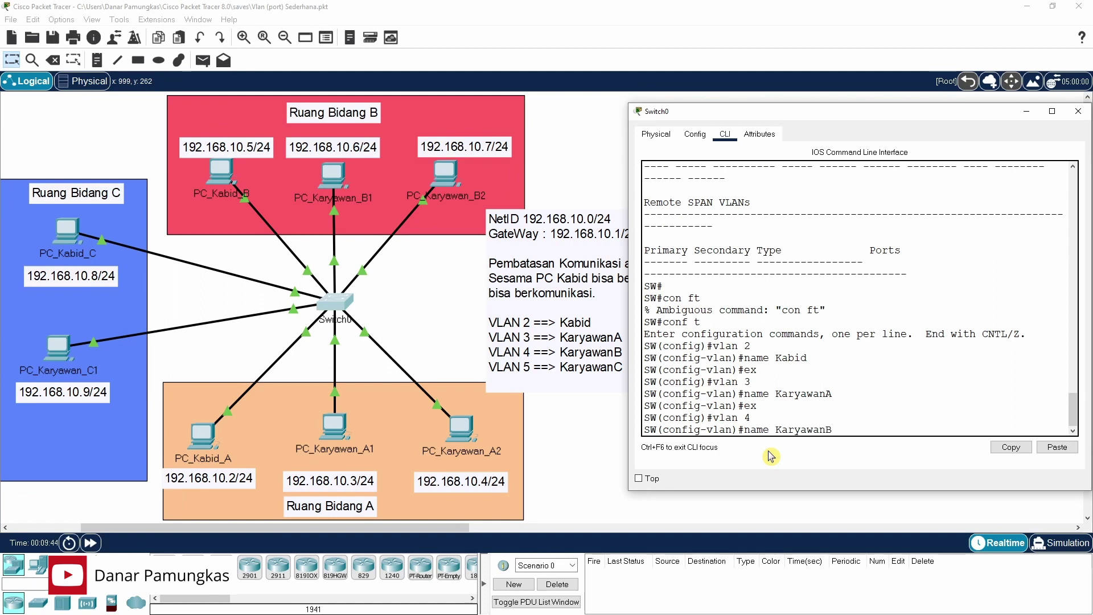
pyautogui.press('Return')
pyautogui.write('ex')
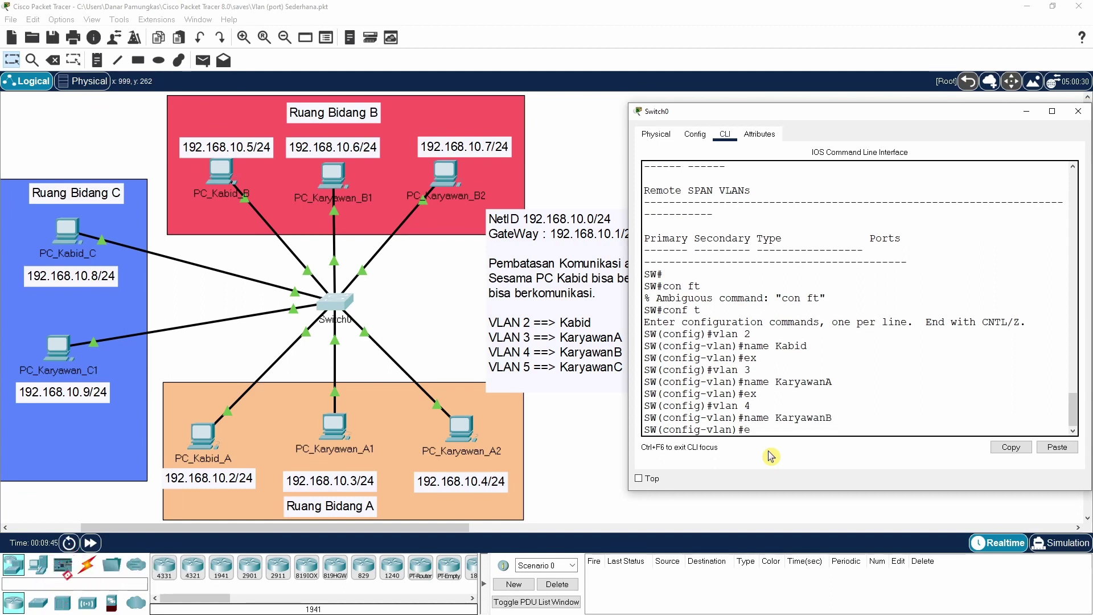
pyautogui.press('Return')
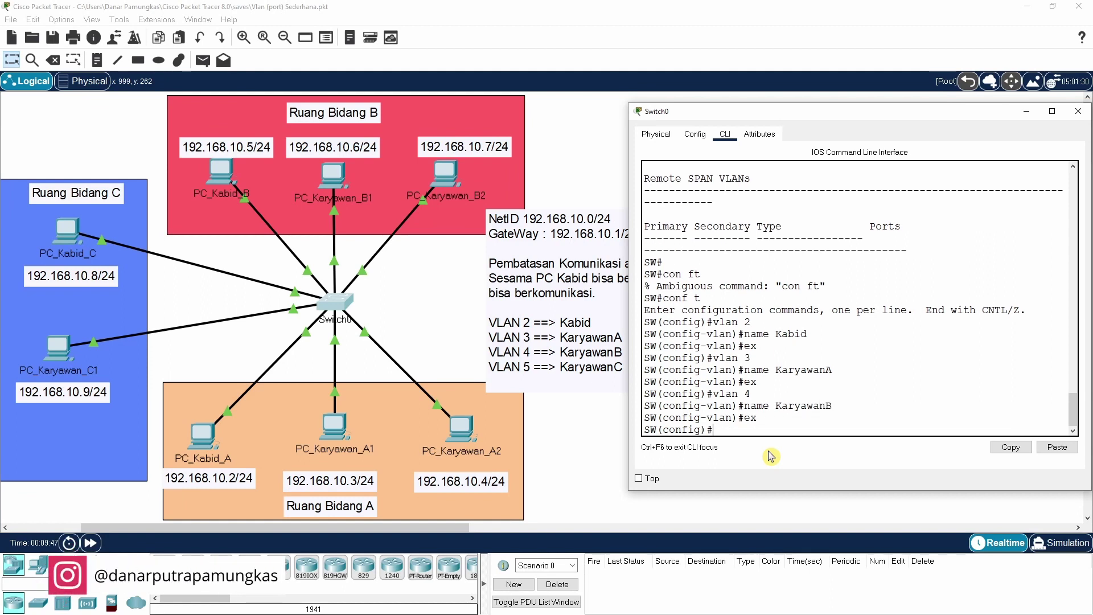
# - Create VLAN 5 with vlan 5 and name it KaryawanC
pyautogui.write('vlan 5')
pyautogui.press('Return')
pyautogui.write('name Ka')
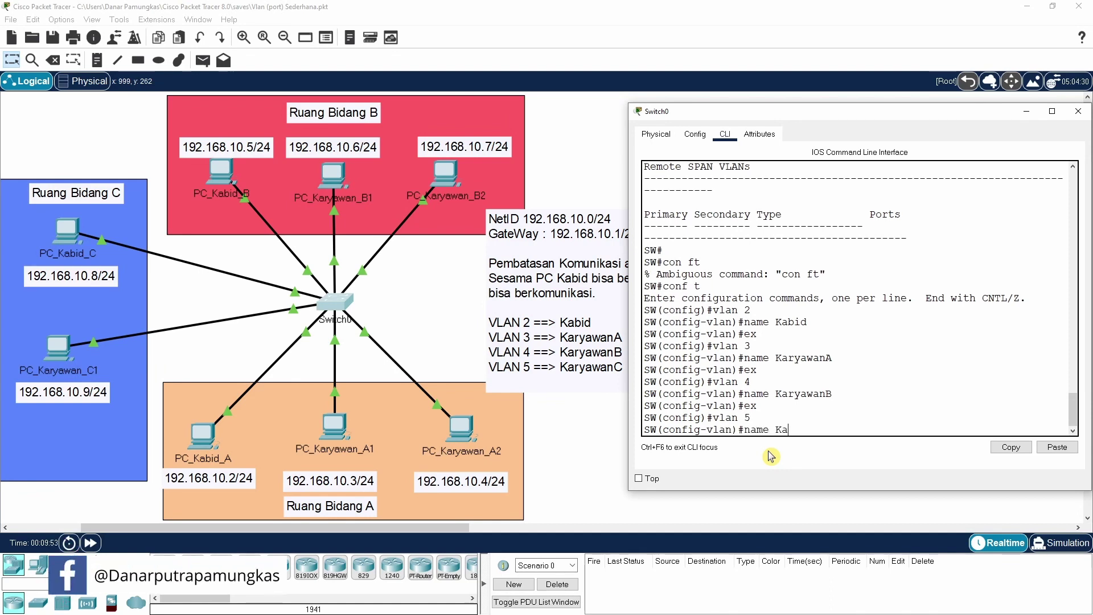
pyautogui.write('rya')
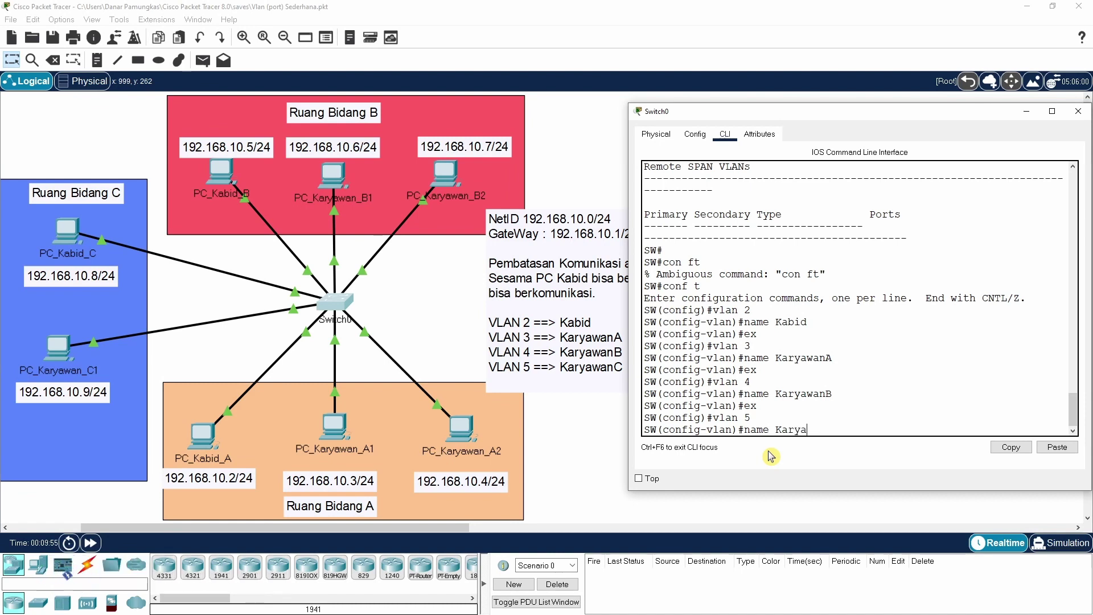
pyautogui.write('wanb')
pyautogui.press('BackSpace')
pyautogui.write('C')
pyautogui.press('Return')
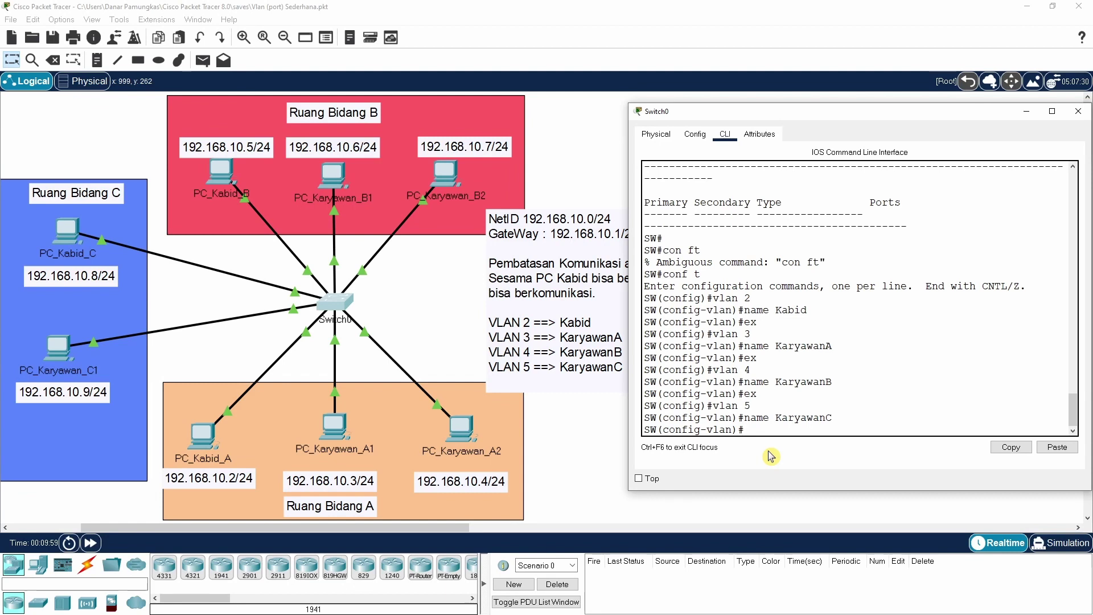
# - Leave VLAN configuration mode with end and return to the privileged EXEC prompt
pyautogui.write('end')
pyautogui.press('Return')
pyautogui.press('Return')
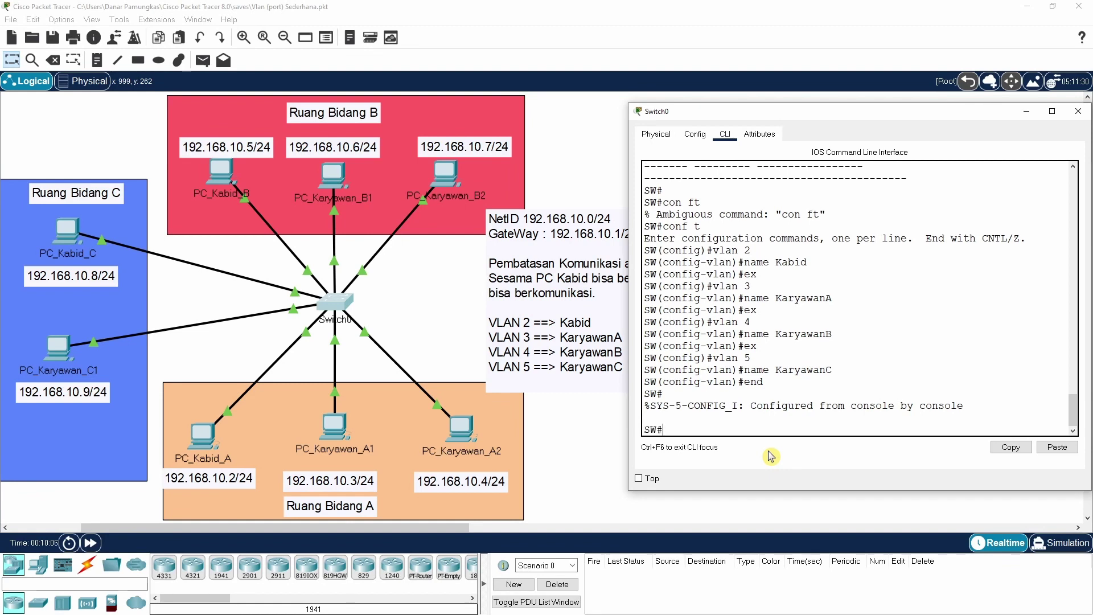
# - Display the switch's VLAN table with sh vlan and page through the output to the end
pyautogui.write('sh vlan')
pyautogui.press('Return')
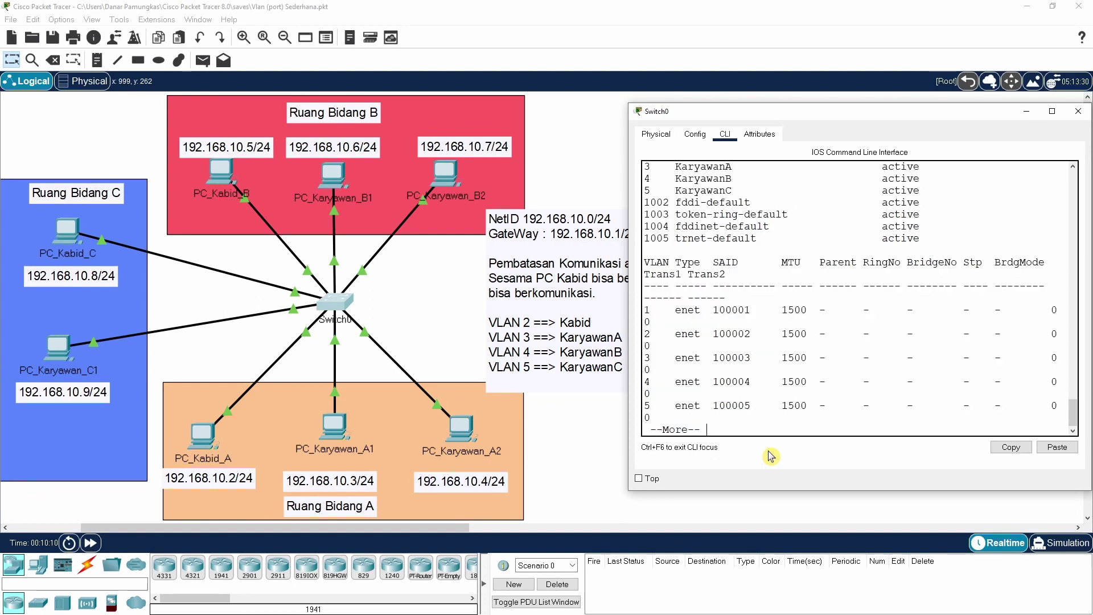
pyautogui.press('Return')
pyautogui.press('Return')
pyautogui.press('Return')
pyautogui.press('Return')
pyautogui.press('Return')
pyautogui.press('Return')
pyautogui.press('Return')
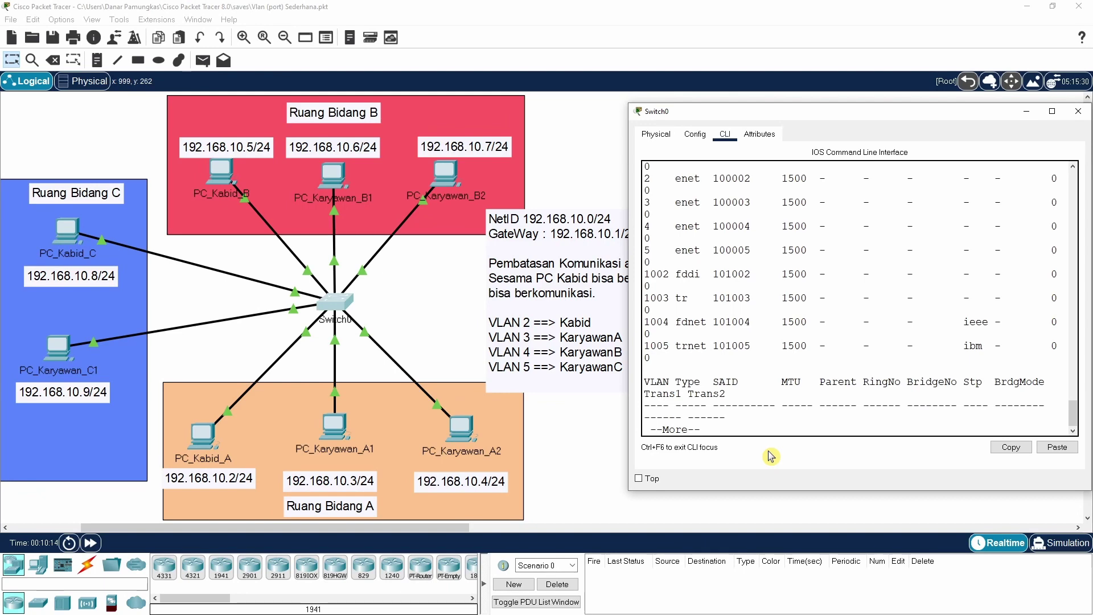
pyautogui.press('space')
pyautogui.press('Return')
pyautogui.press('Return')
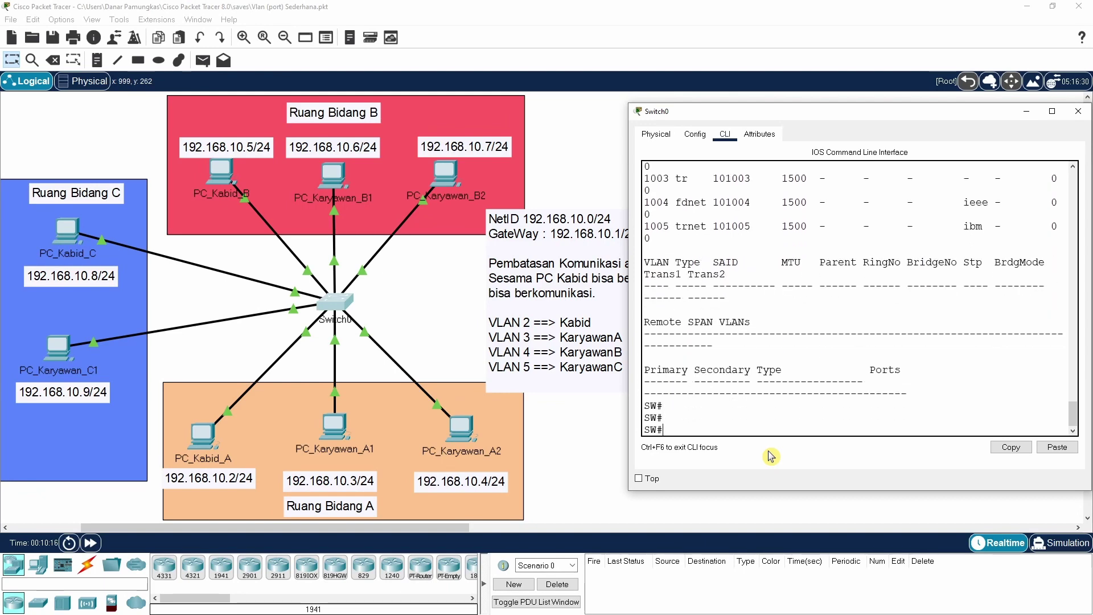
# - Widen the Switch0 window and examine the VLAN 2 to 5 entries and the ports assigned to the default VLAN
pyautogui.scroll(10, 799, 384)
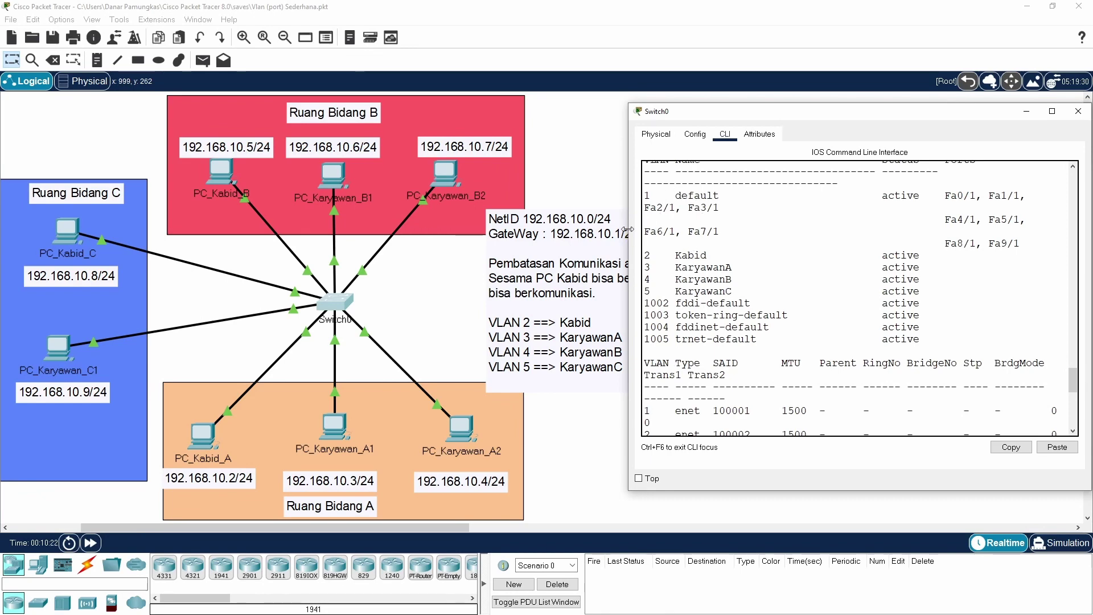
pyautogui.moveTo(628, 233); pyautogui.dragTo(541, 232)
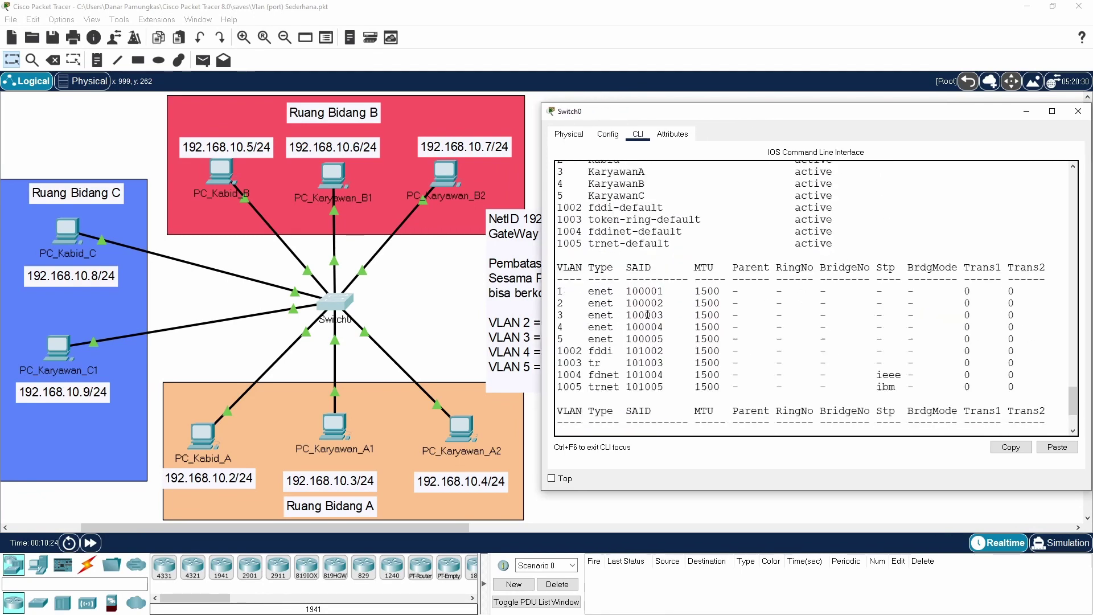
pyautogui.scroll(2, 610, 280)
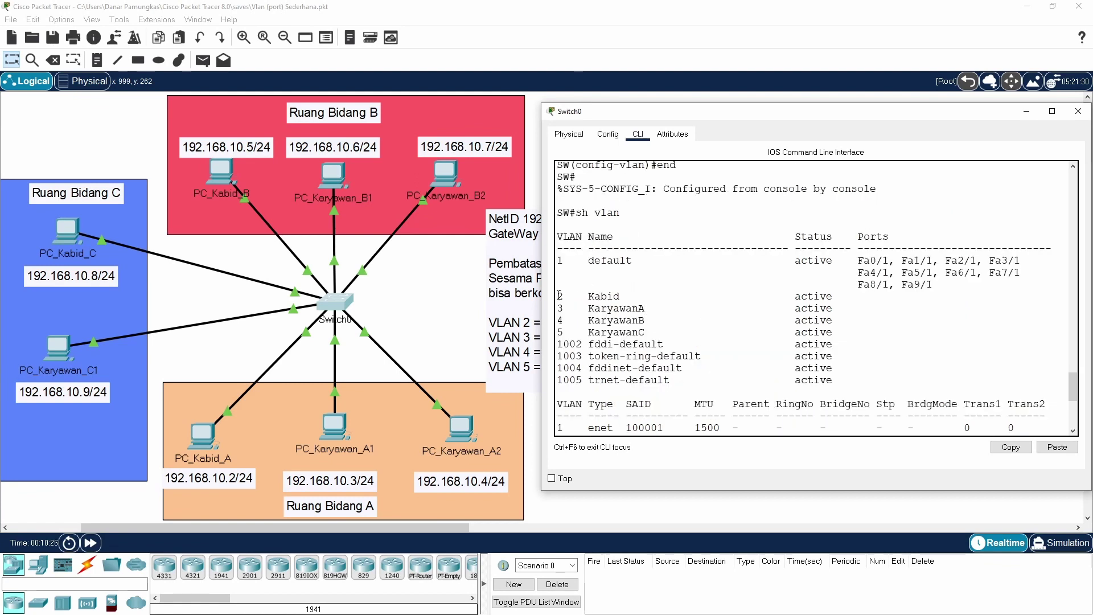
pyautogui.moveTo(561, 295); pyautogui.dragTo(652, 328)
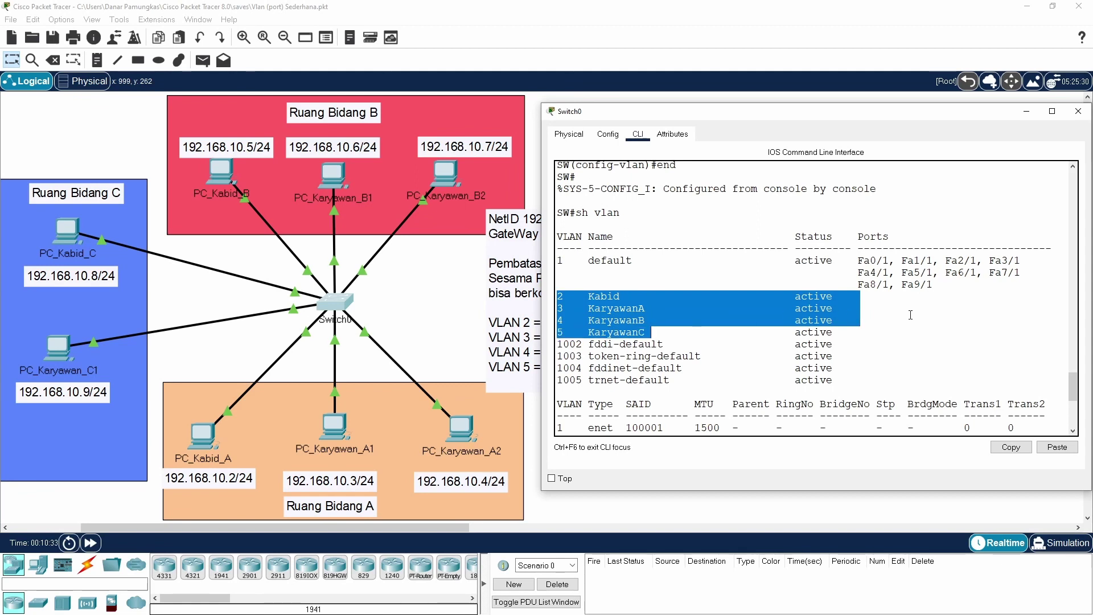
pyautogui.click(866, 297)
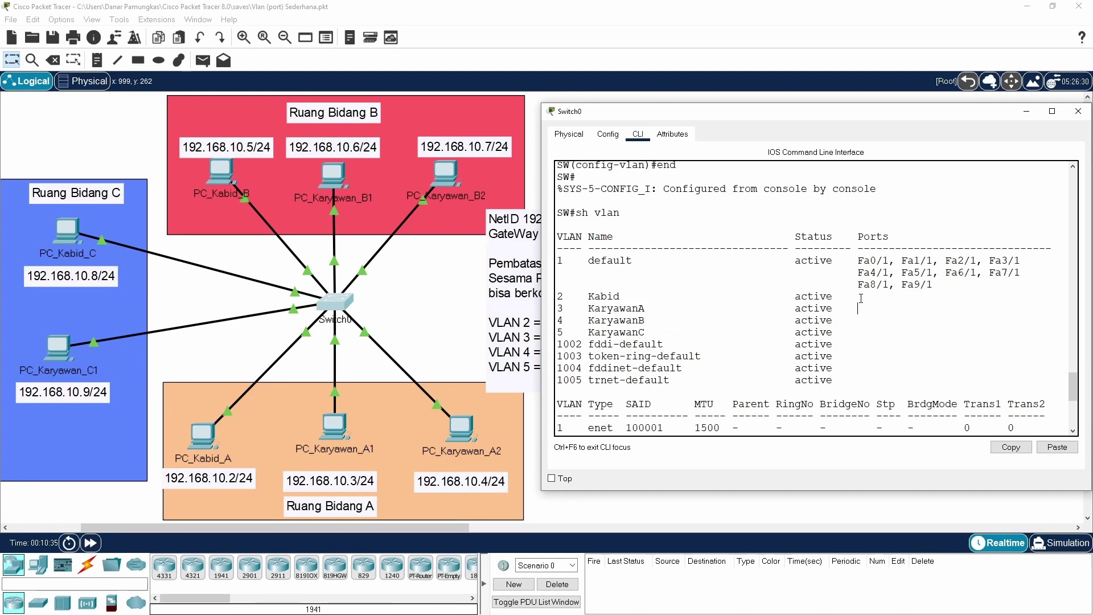
pyautogui.moveTo(870, 304); pyautogui.dragTo(912, 318)
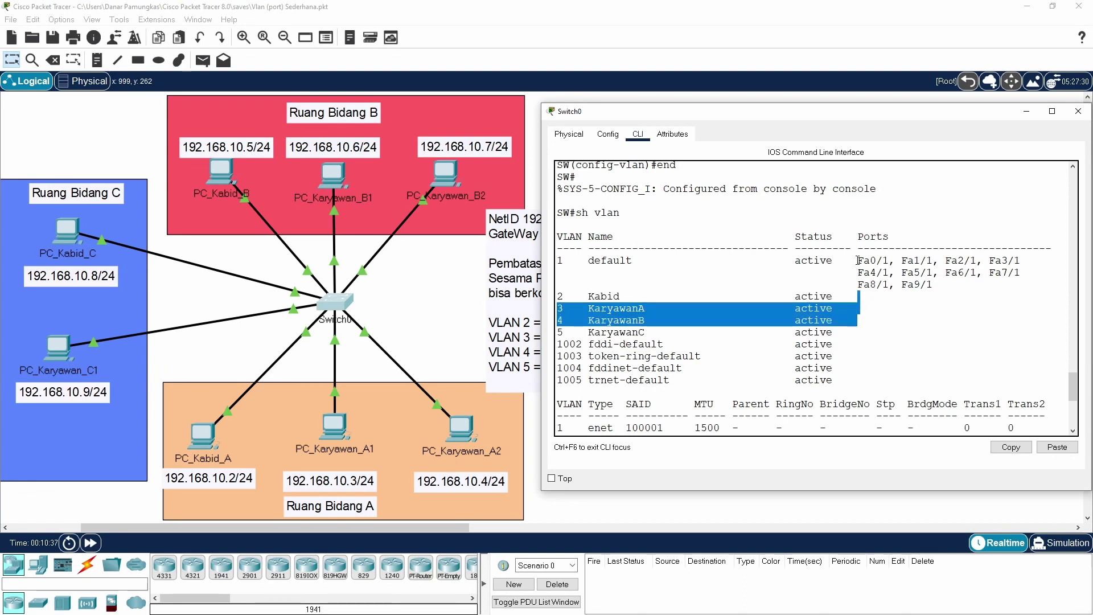
pyautogui.moveTo(858, 261); pyautogui.dragTo(946, 283)
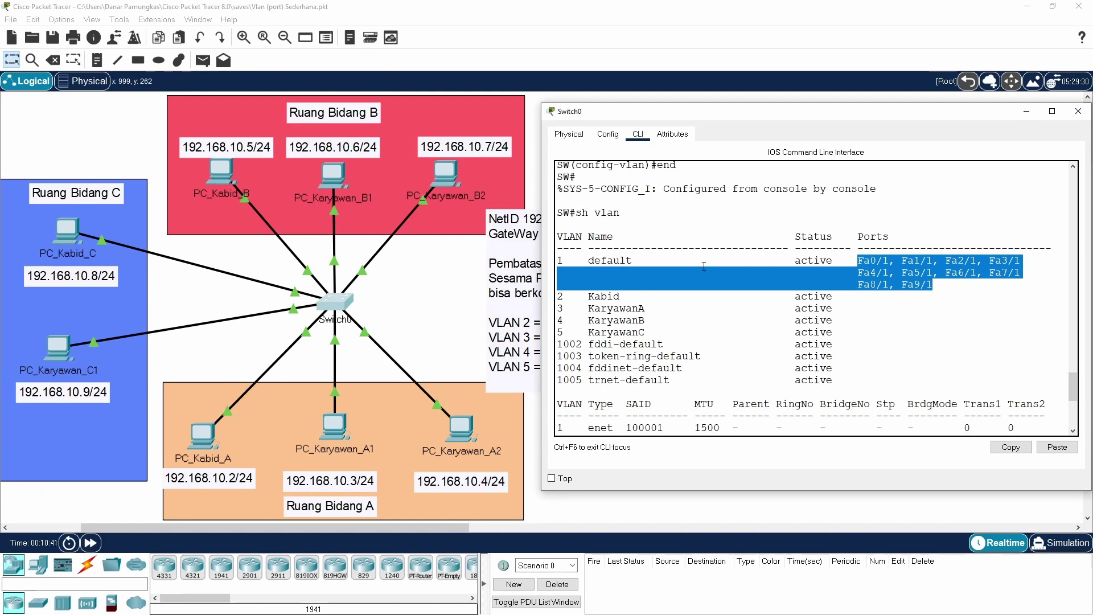
pyautogui.scroll(-7, 792, 289)
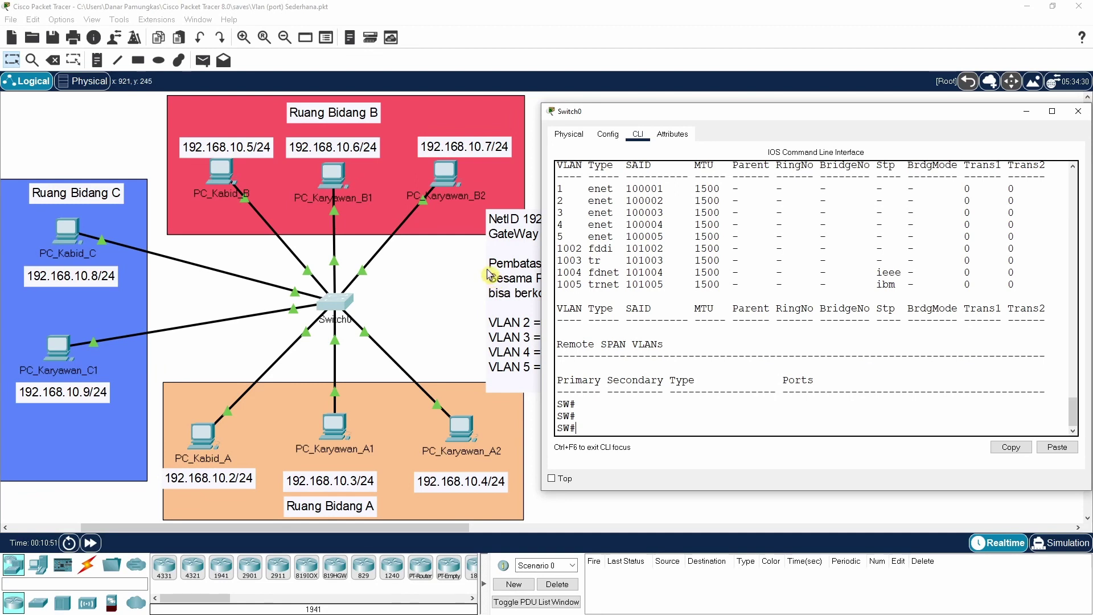
# - Move the NetID and VLAN note up beside the Ruang Bidang B area and reopen Switch0
pyautogui.click(533, 226)
pyautogui.moveTo(573, 226); pyautogui.dragTo(576, 117)
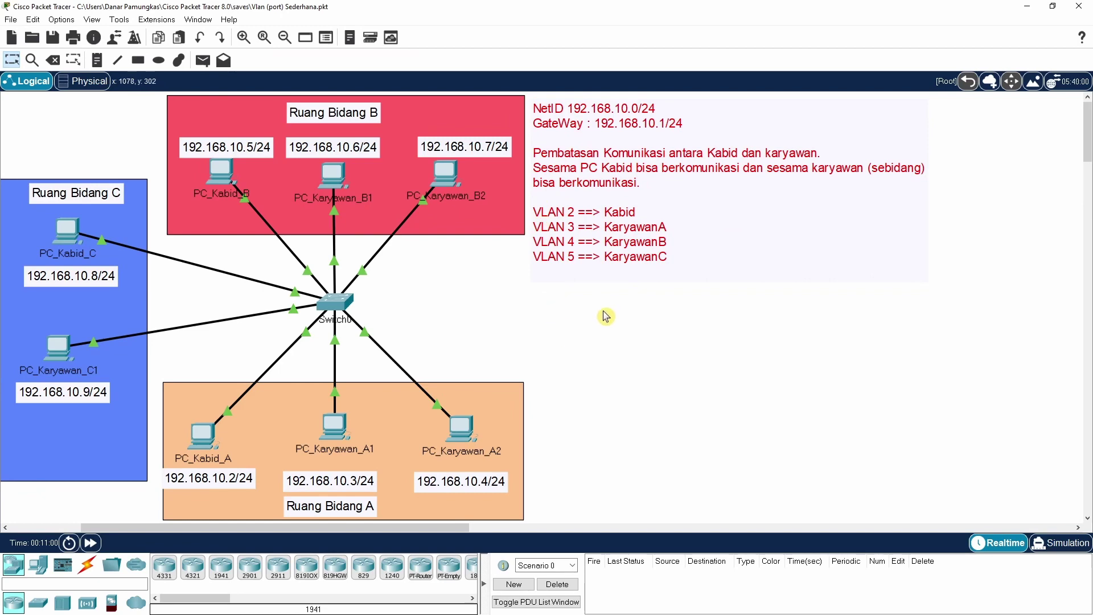
pyautogui.click(336, 301)
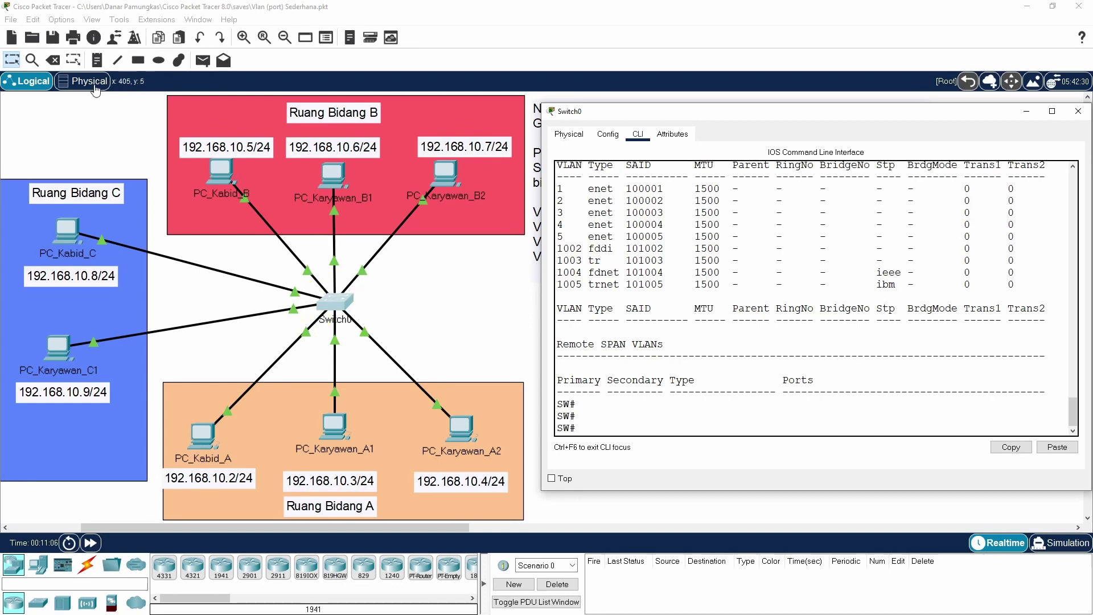
# - Enable Always Show Port Labels in Logical Workspace in the preferences
pyautogui.click(62, 21)
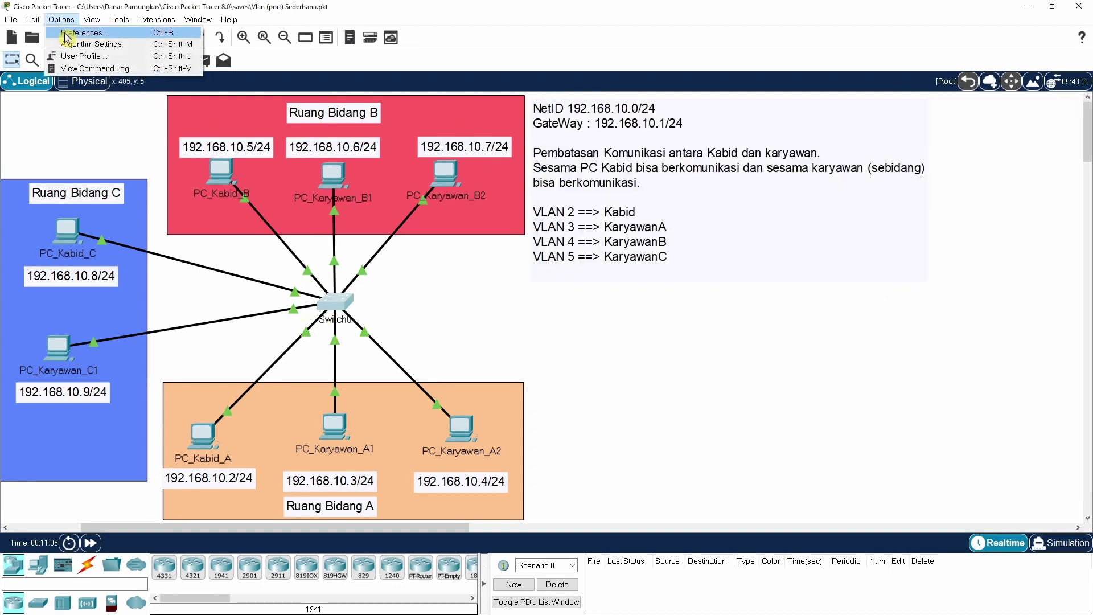
pyautogui.click(66, 32)
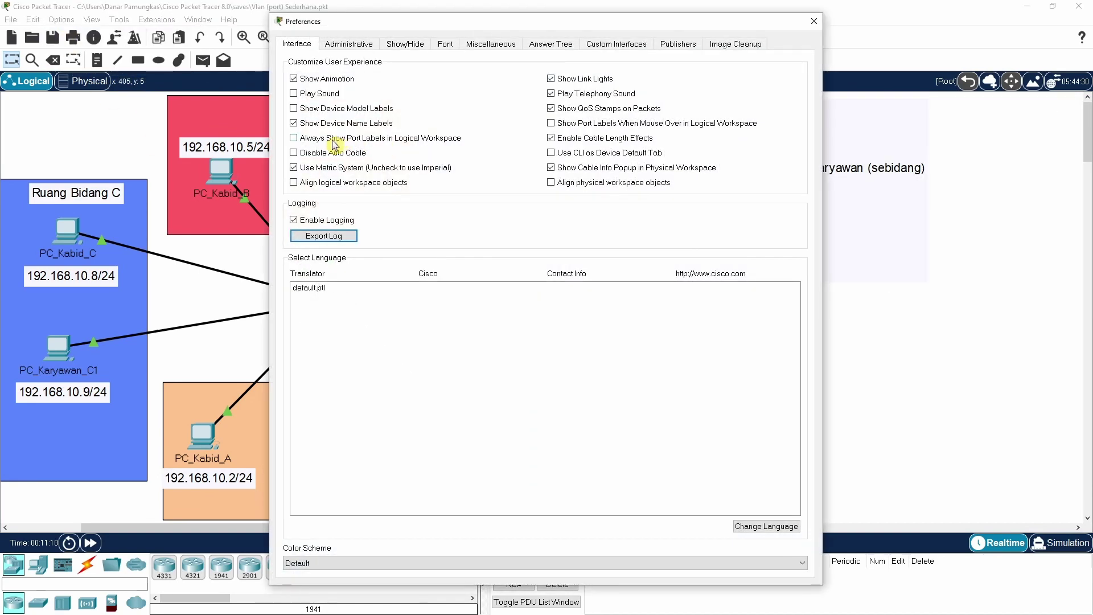
pyautogui.click(334, 140)
pyautogui.click(812, 23)
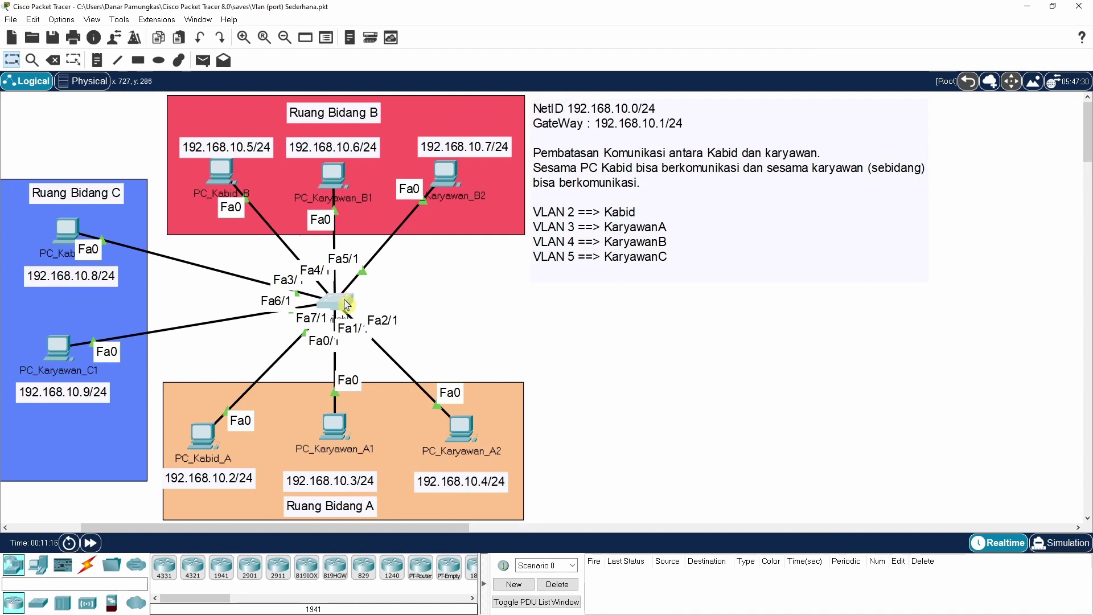
# - Reopen Switch0's CLI beside the topology, widen it, and enter global configuration mode with conf t
pyautogui.click(346, 305)
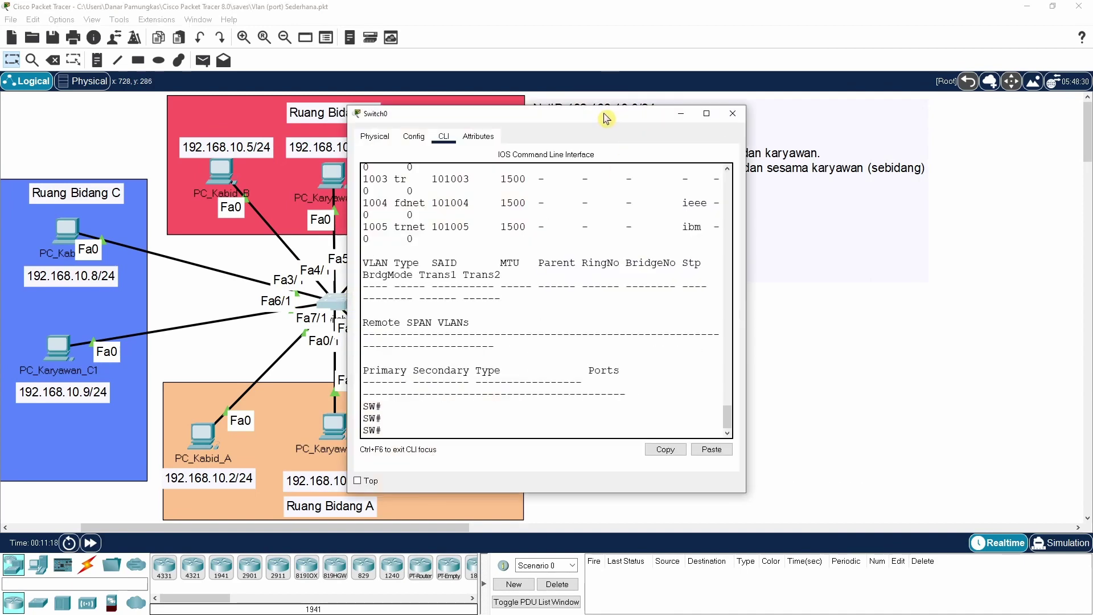
pyautogui.moveTo(605, 124); pyautogui.dragTo(816, 95)
pyautogui.moveTo(958, 236); pyautogui.dragTo(1033, 230)
pyautogui.click(628, 405)
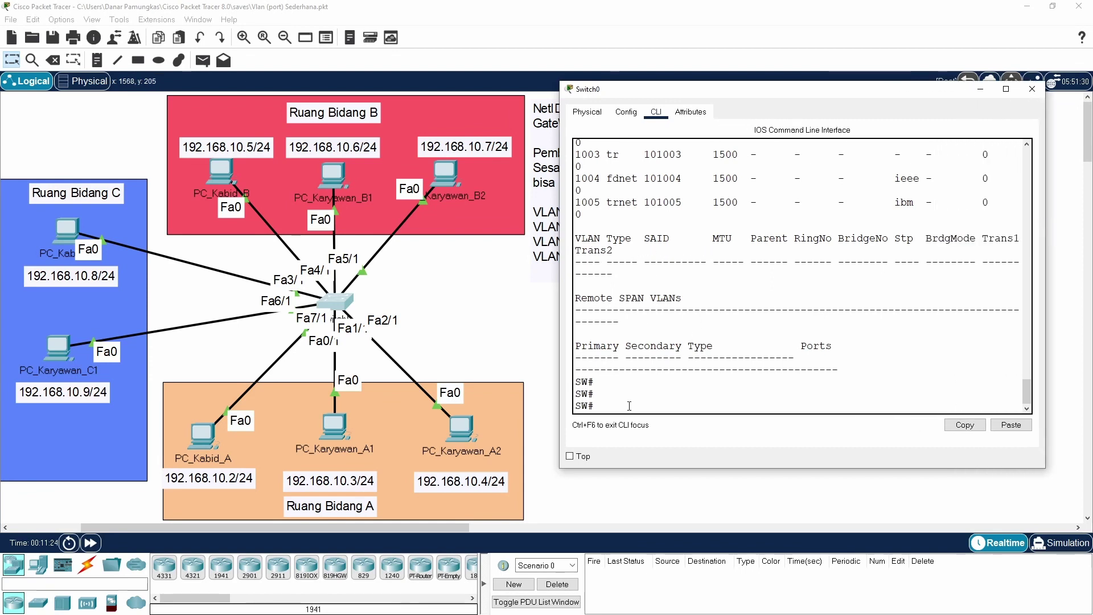
pyautogui.write('conf t')
pyautogui.press('Return')
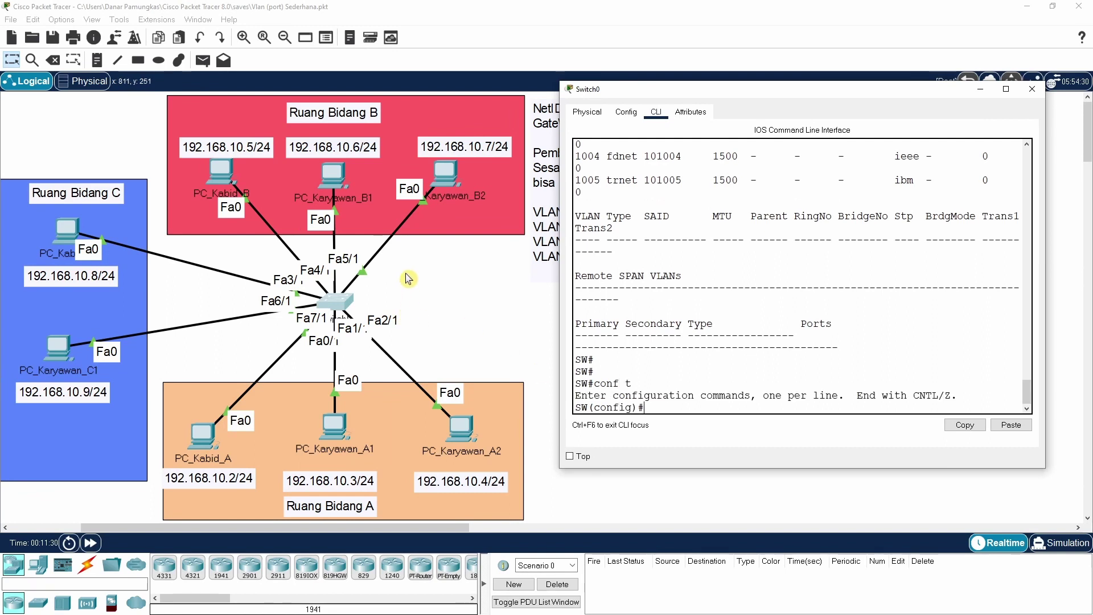
# - Shift PC_Kabid_A, PC_Kabid_B and PC_Kabid_C slightly within their rooms
pyautogui.click(203, 443)
pyautogui.moveTo(203, 443)
pyautogui.mouseDown()
pyautogui.moveTo(147, 440)
pyautogui.moveTo(201, 446)
pyautogui.mouseUp()
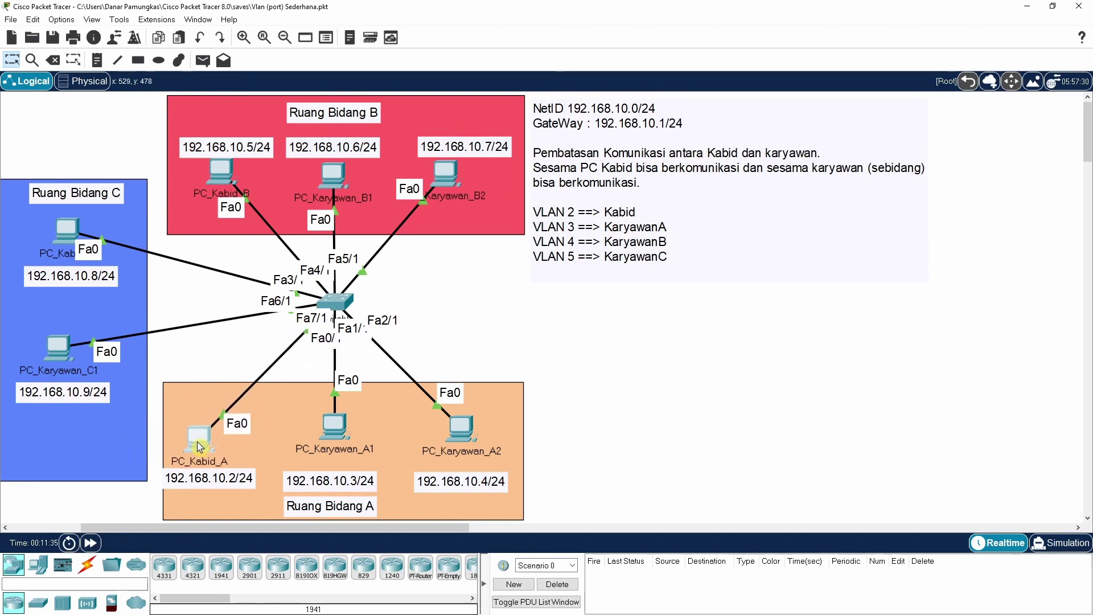
pyautogui.moveTo(215, 171); pyautogui.dragTo(208, 172)
pyautogui.moveTo(78, 230); pyautogui.dragTo(71, 231)
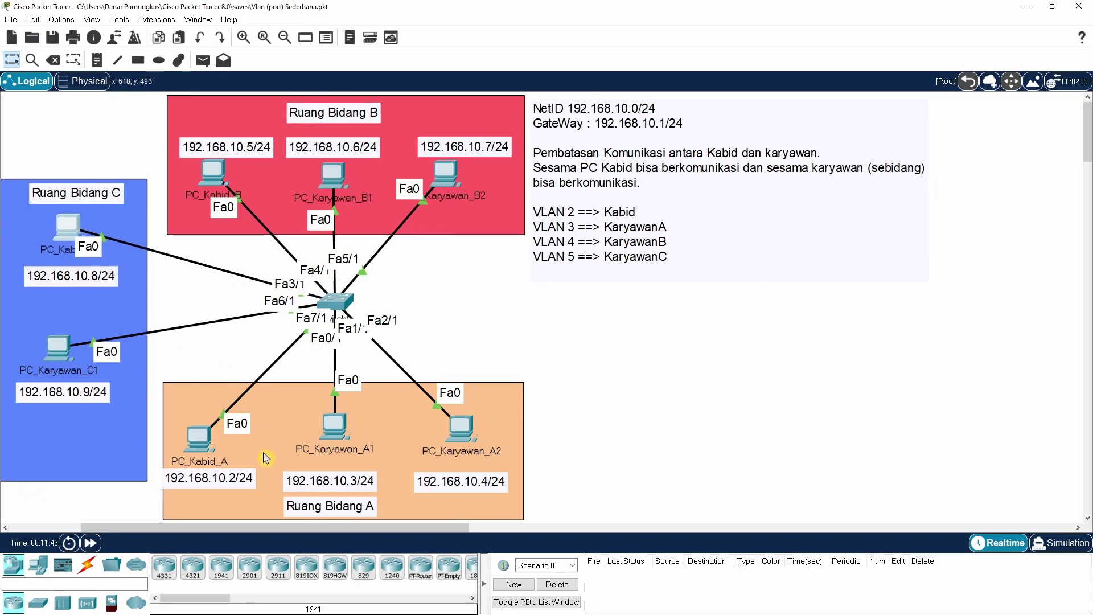
# - Return to Switch0's CLI and enter interface configuration for FastEthernet 0/1 with int fa0/1
pyautogui.click(335, 308)
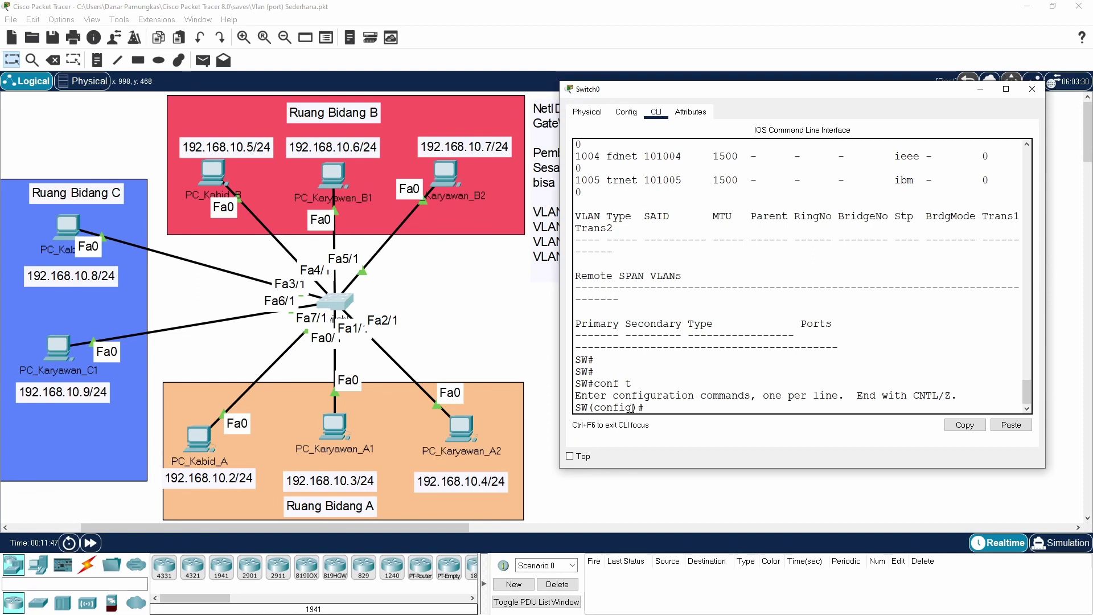
pyautogui.write('in t')
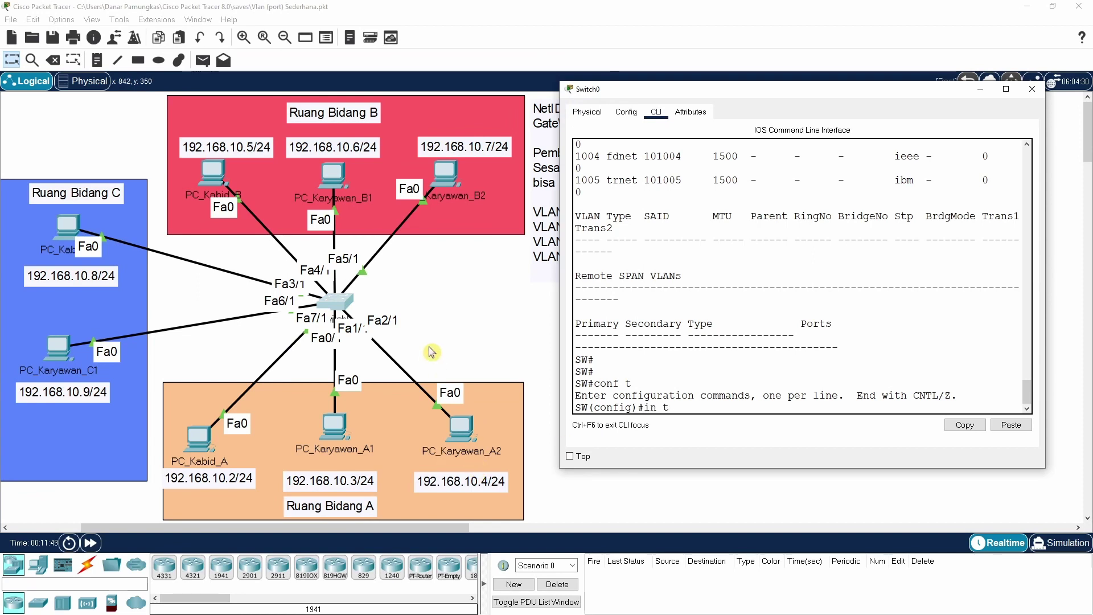
pyautogui.press('BackSpace')
pyautogui.press('BackSpace')
pyautogui.write('t fa')
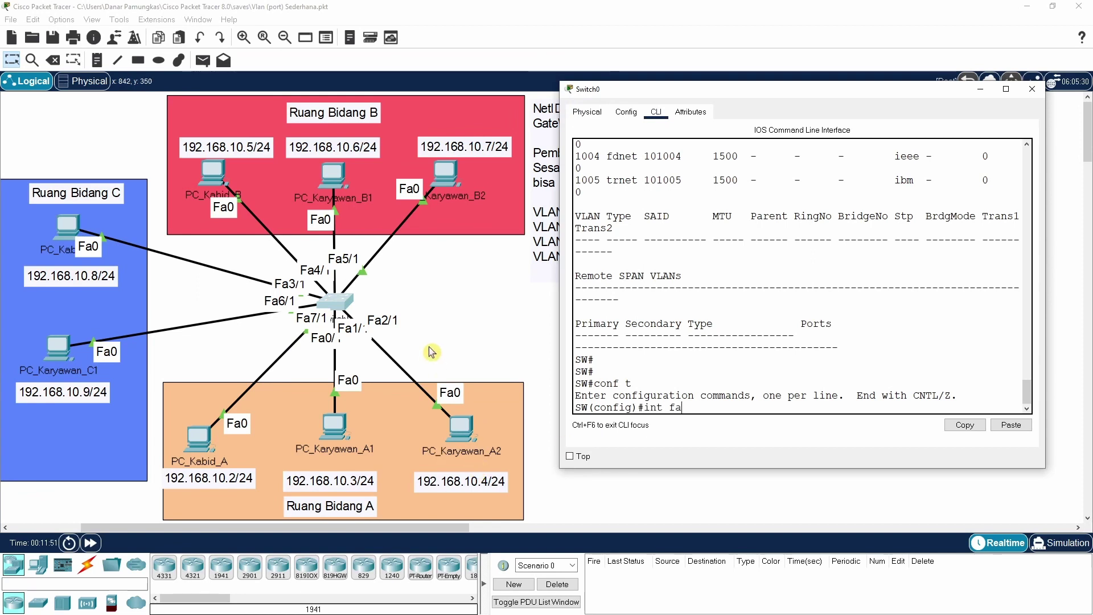
pyautogui.write('0/1')
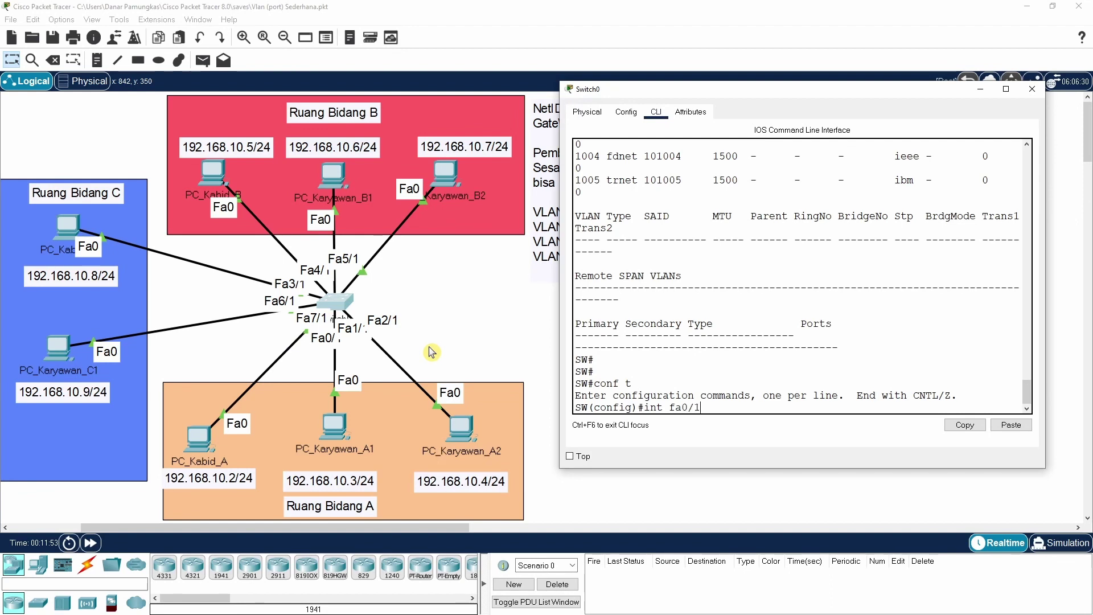
pyautogui.press('Return')
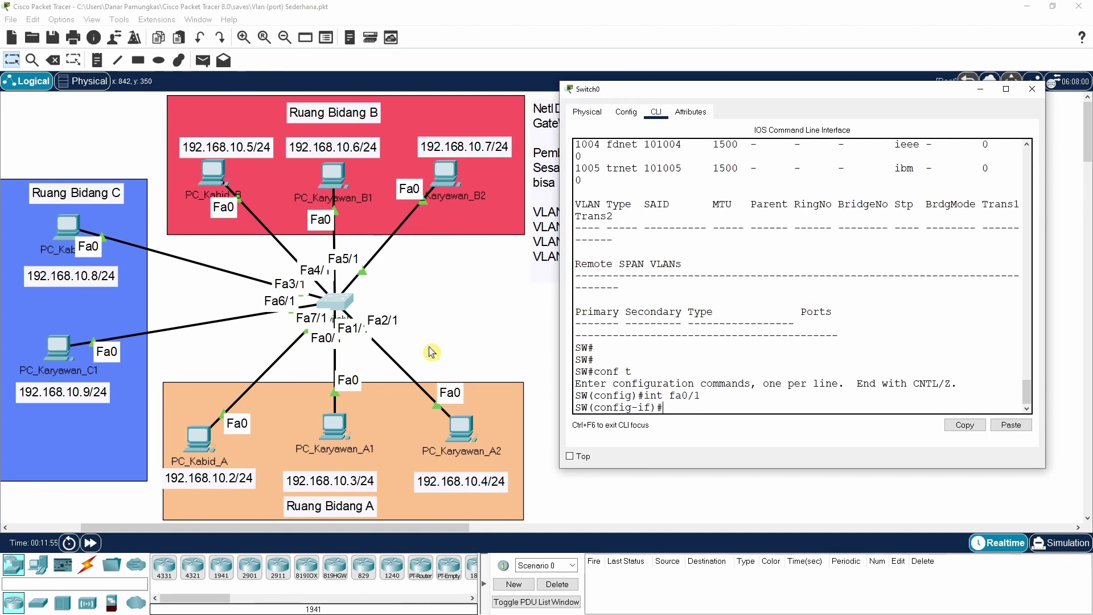
# - List the port mode options with switchport mode ? and examine the access, dynamic and trunk descriptions
pyautogui.write('switchport')
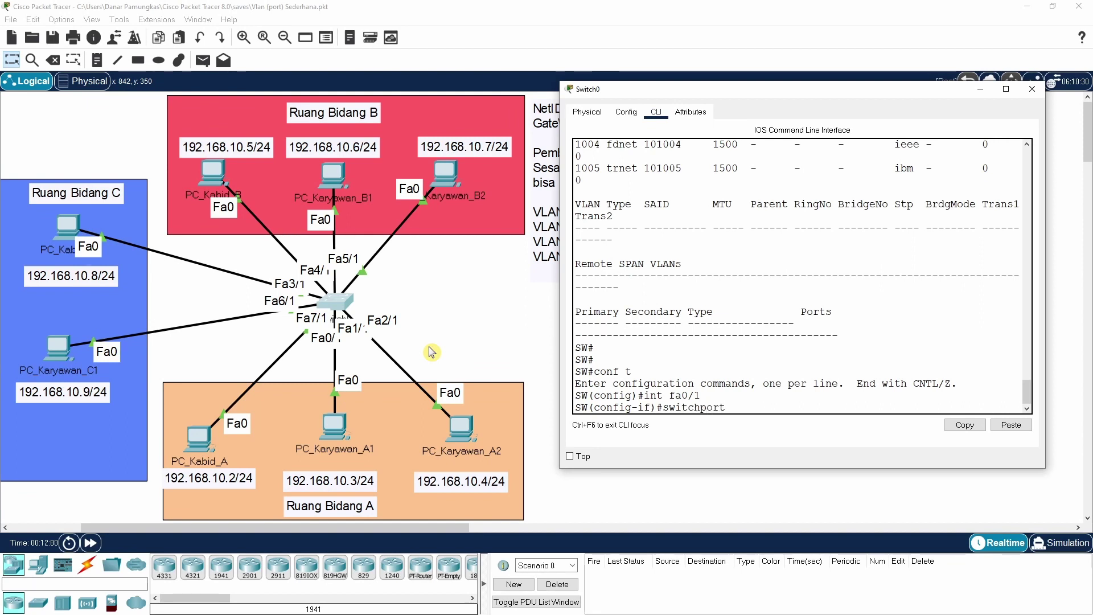
pyautogui.write(' mode')
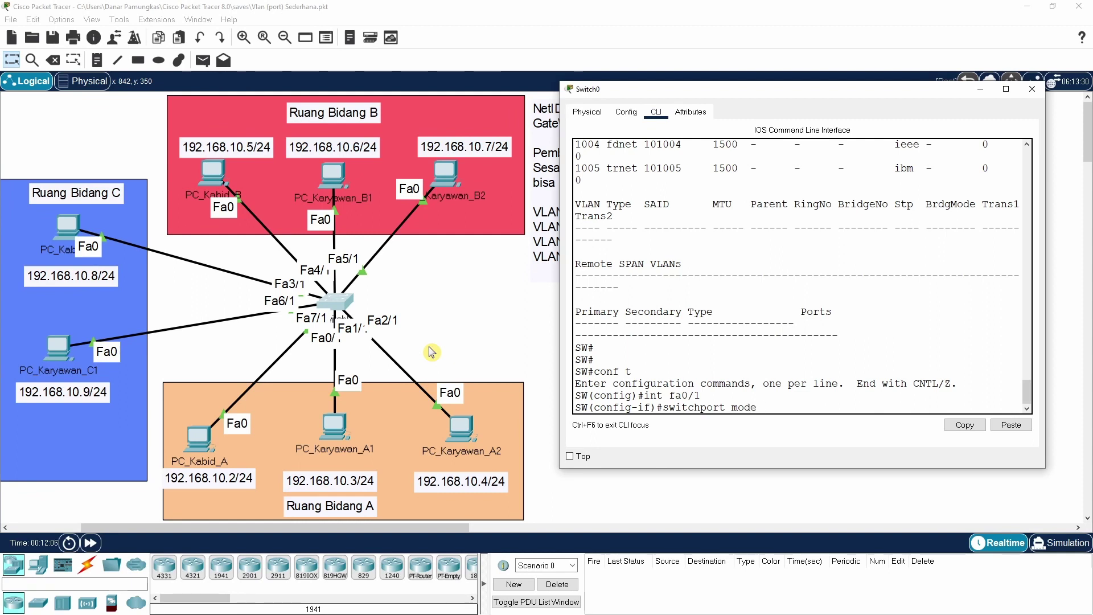
pyautogui.write(' ?')
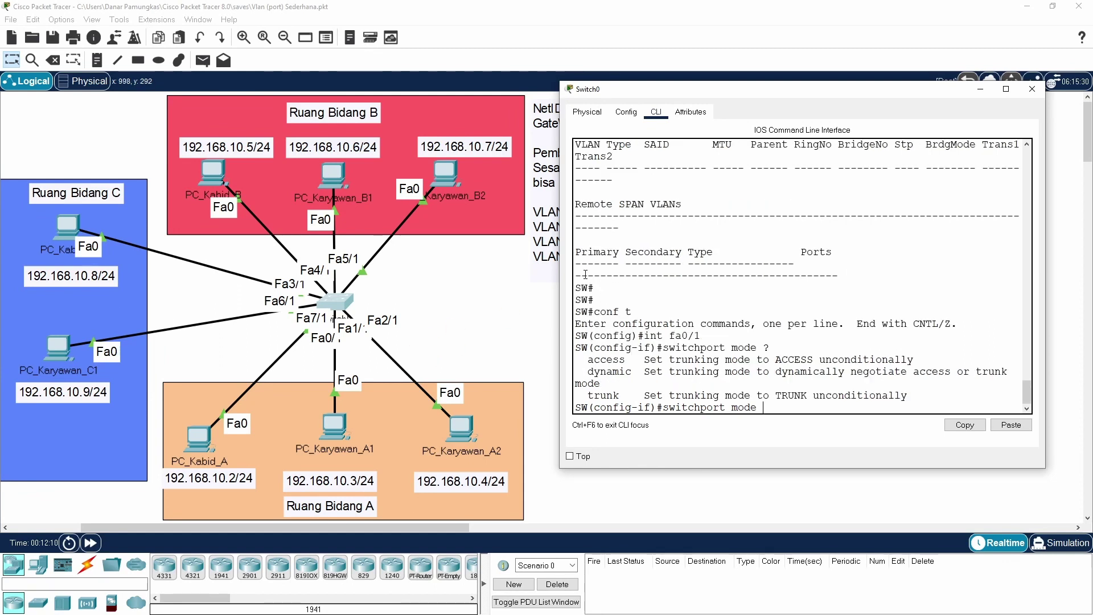
pyautogui.moveTo(560, 278); pyautogui.dragTo(519, 278)
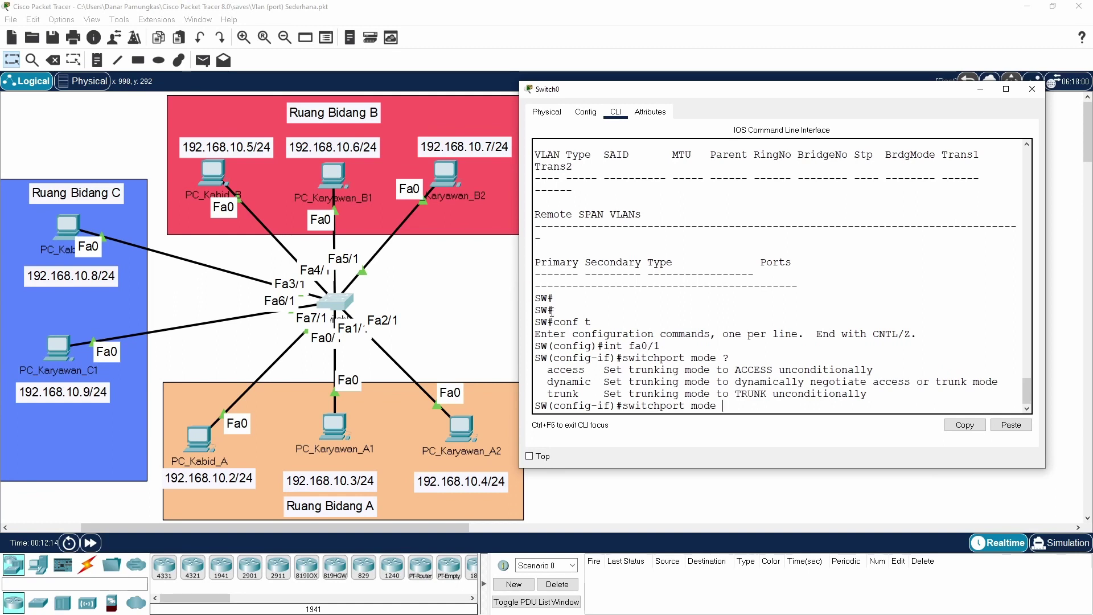
pyautogui.moveTo(548, 369); pyautogui.dragTo(603, 393)
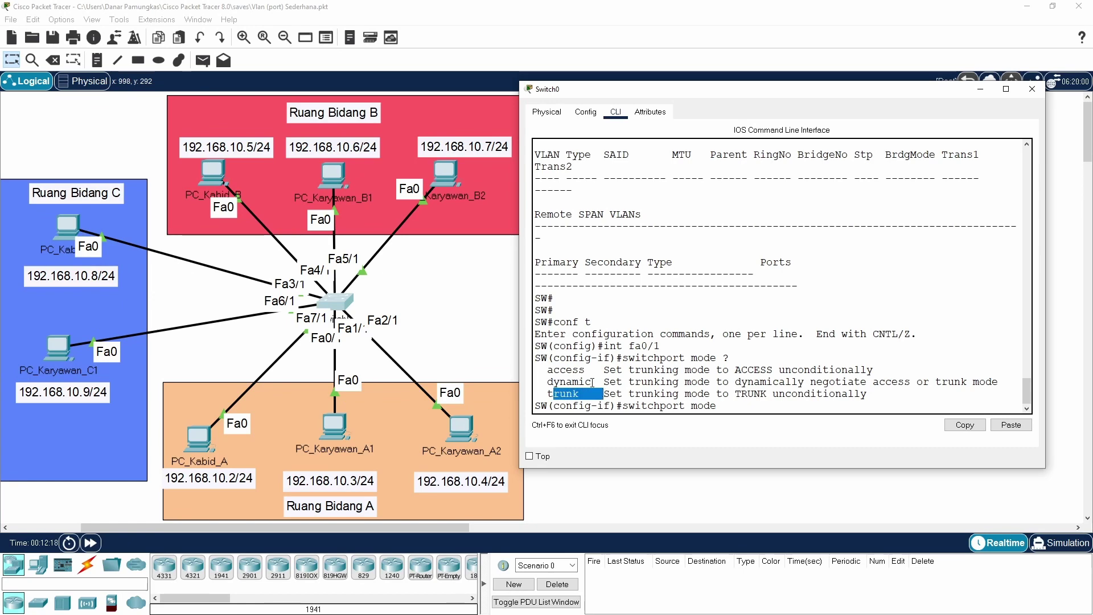
pyautogui.click(550, 370)
pyautogui.moveTo(550, 370); pyautogui.dragTo(592, 370)
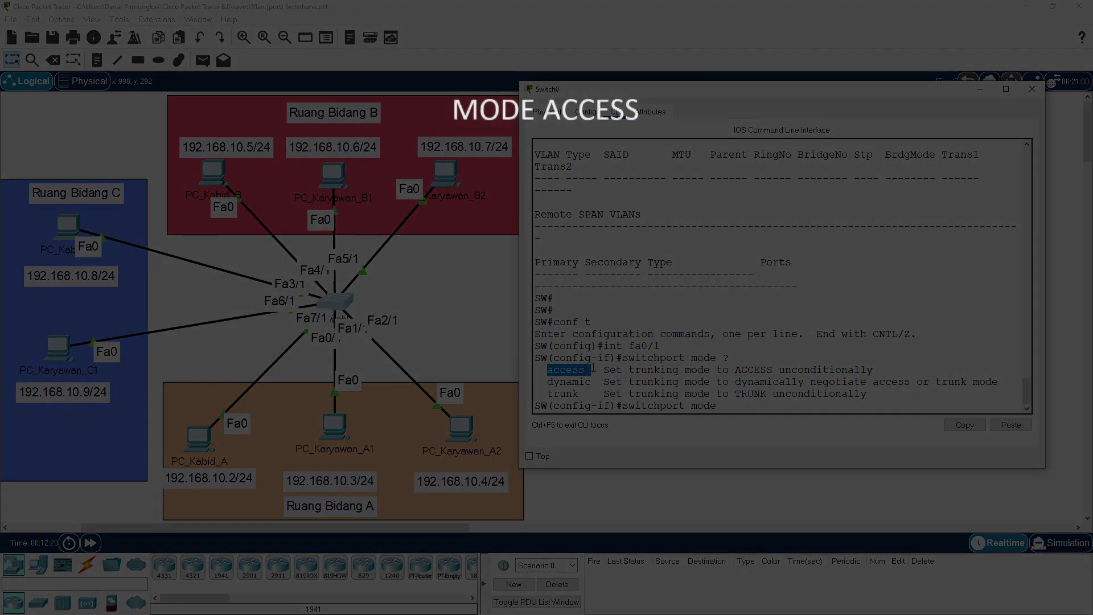
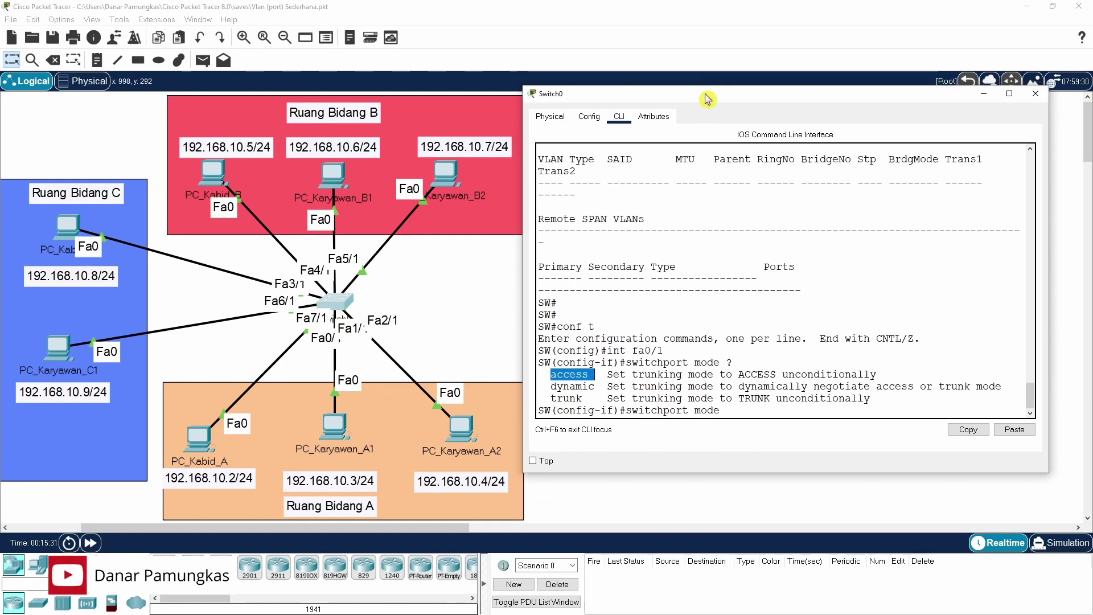
# - Move the Switch0 window down to uncover the NetID and communication rules in the note
pyautogui.moveTo(704, 100); pyautogui.dragTo(717, 108)
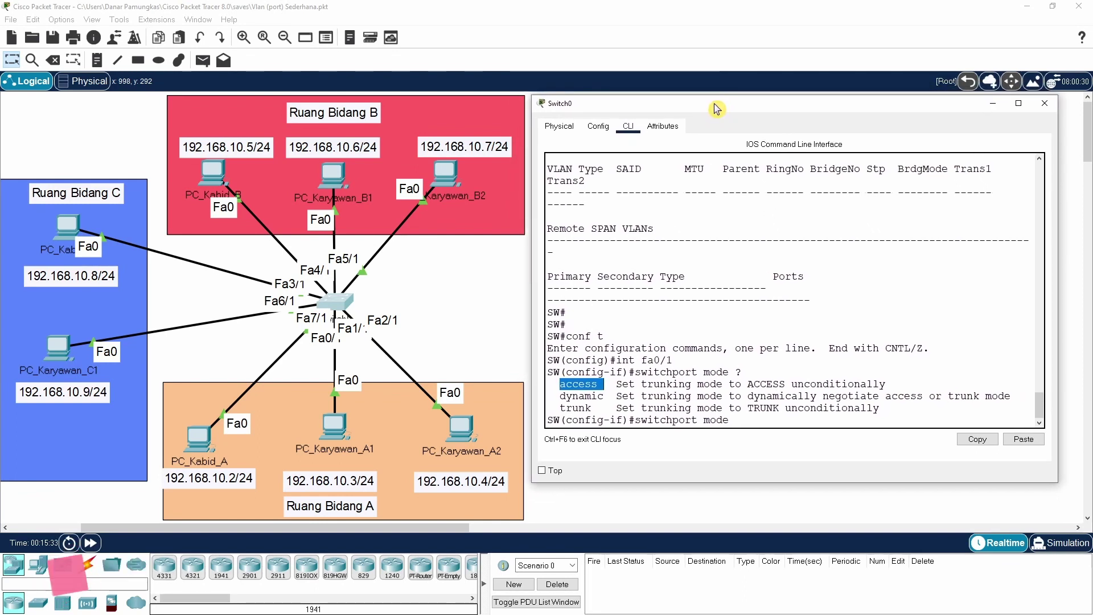
pyautogui.moveTo(716, 108); pyautogui.dragTo(714, 223)
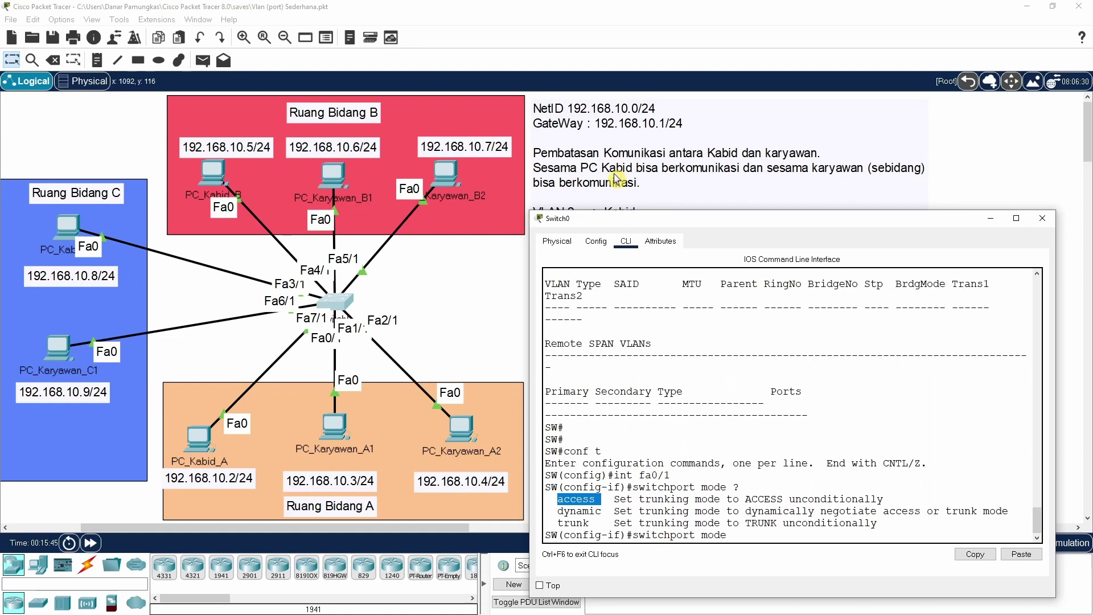
# - Move the Switch0 window back up and set FastEthernet 0/1 to access mode with switchport mode access
pyautogui.moveTo(665, 224); pyautogui.dragTo(666, 112)
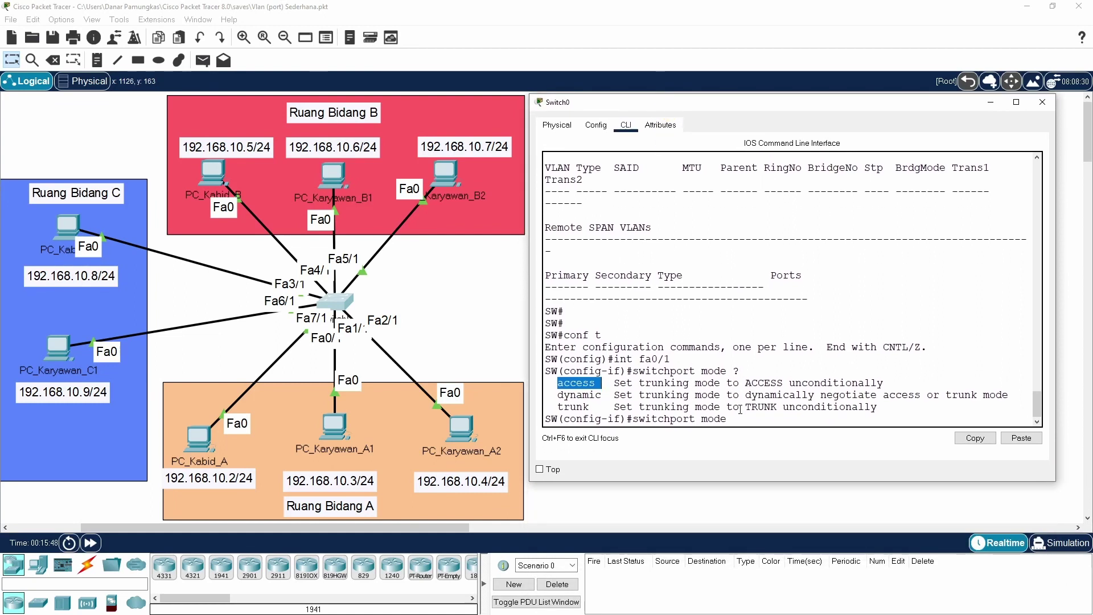
pyautogui.click(740, 411)
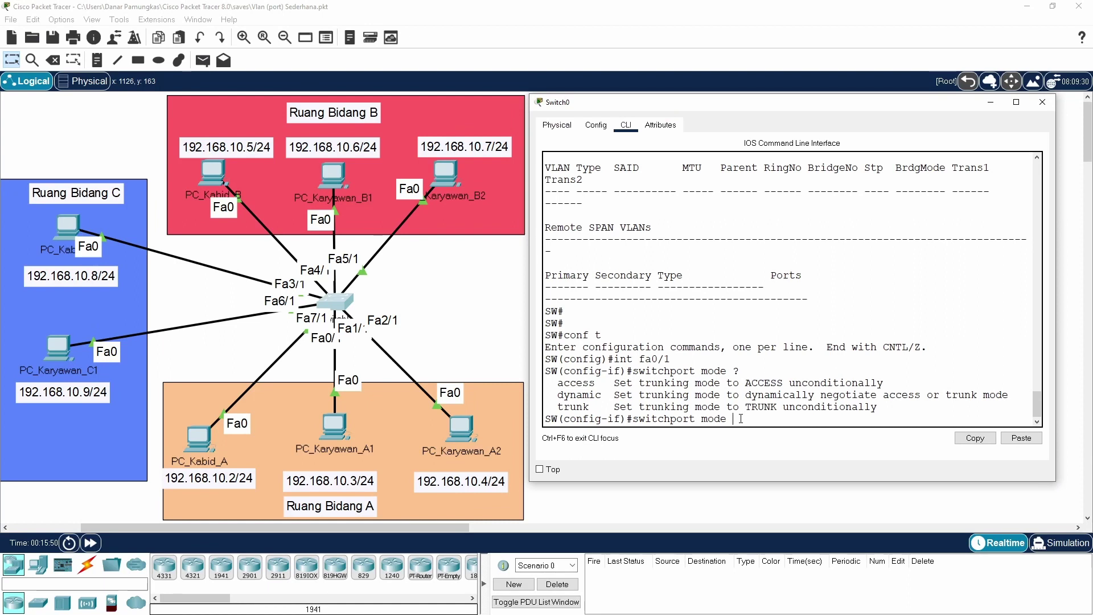
pyautogui.write('access')
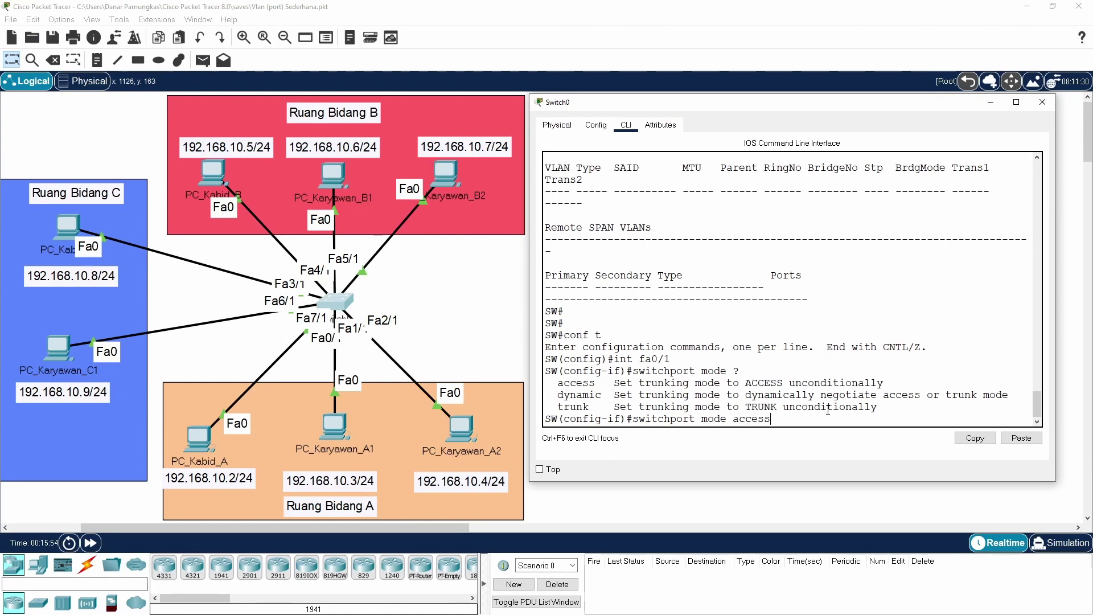
pyautogui.press('Return')
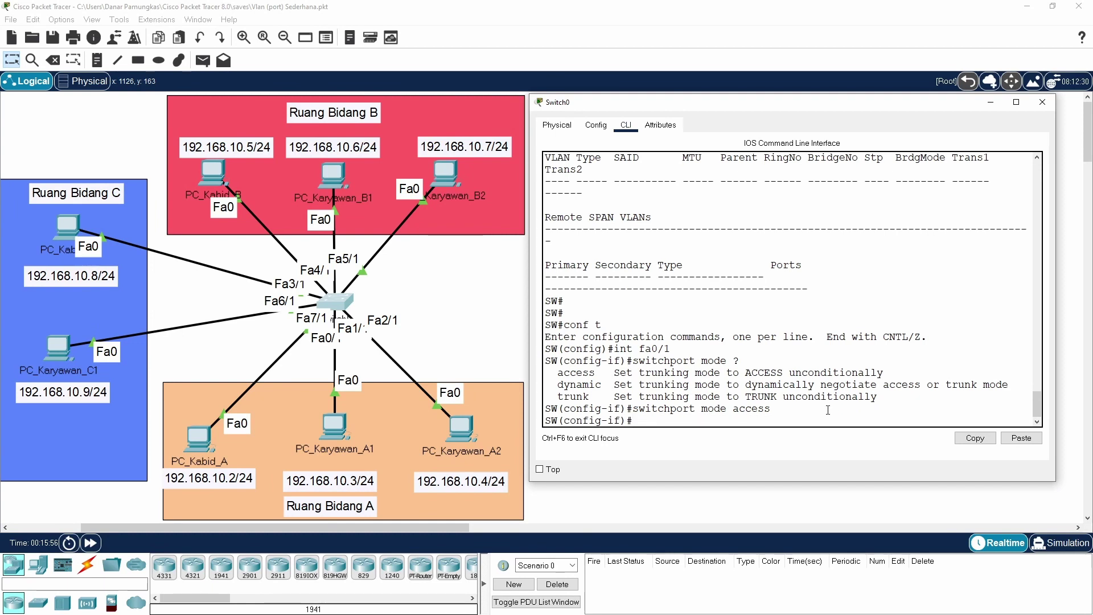
# - Assign FastEthernet 0/1 to VLAN 2 with switchport access vlan 2 and exit the interface configuration
pyautogui.write('switchport ax')
pyautogui.press('BackSpace')
pyautogui.write('ccess')
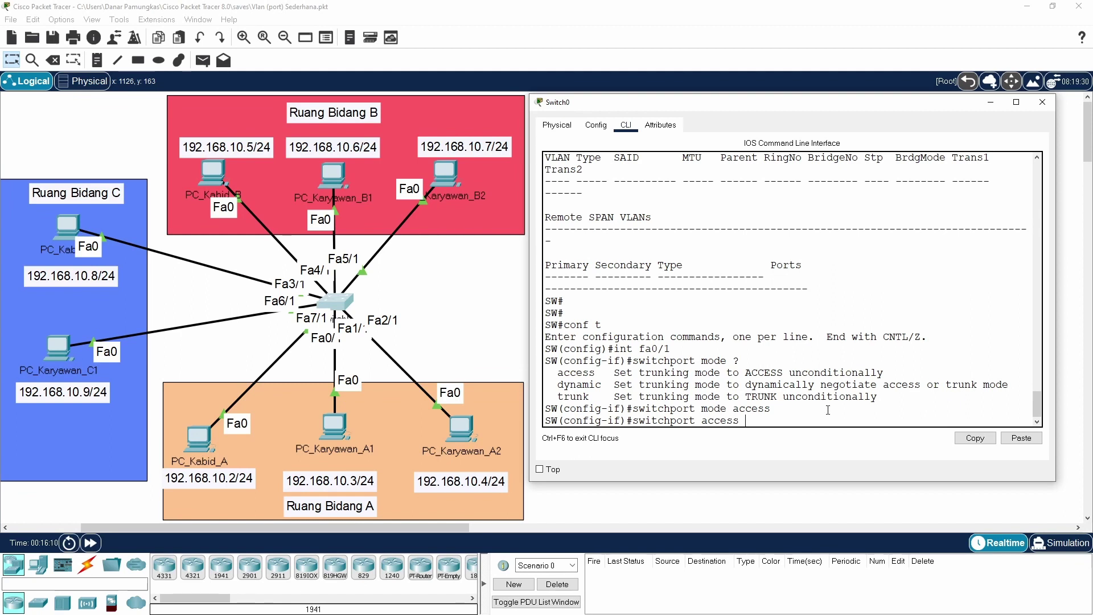
pyautogui.write('vlan')
pyautogui.press('BackSpace')
pyautogui.press('BackSpace')
pyautogui.press('BackSpace')
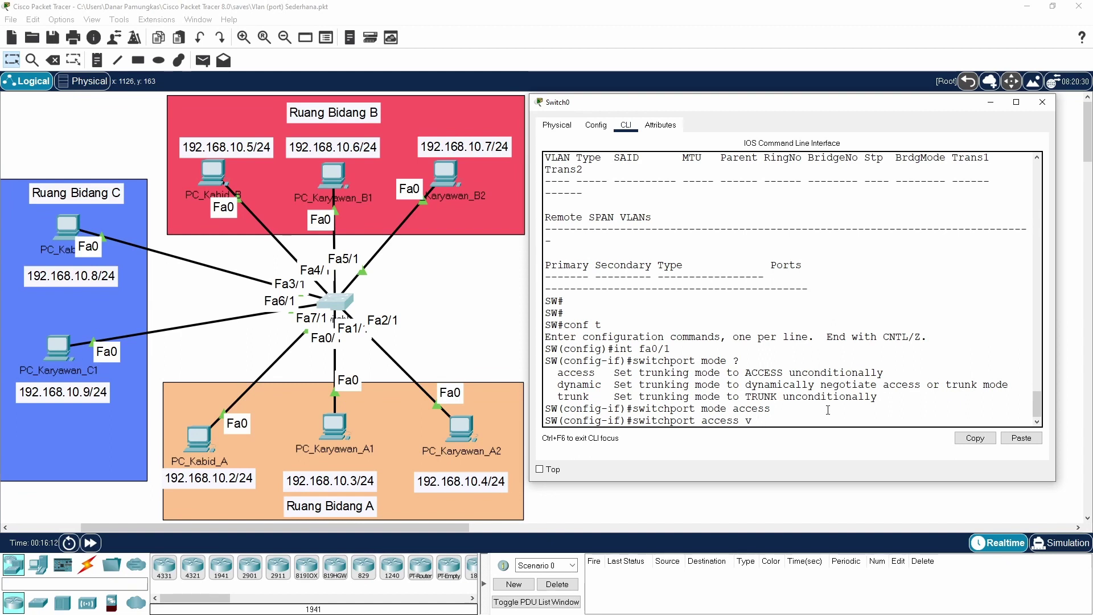
pyautogui.write('lan')
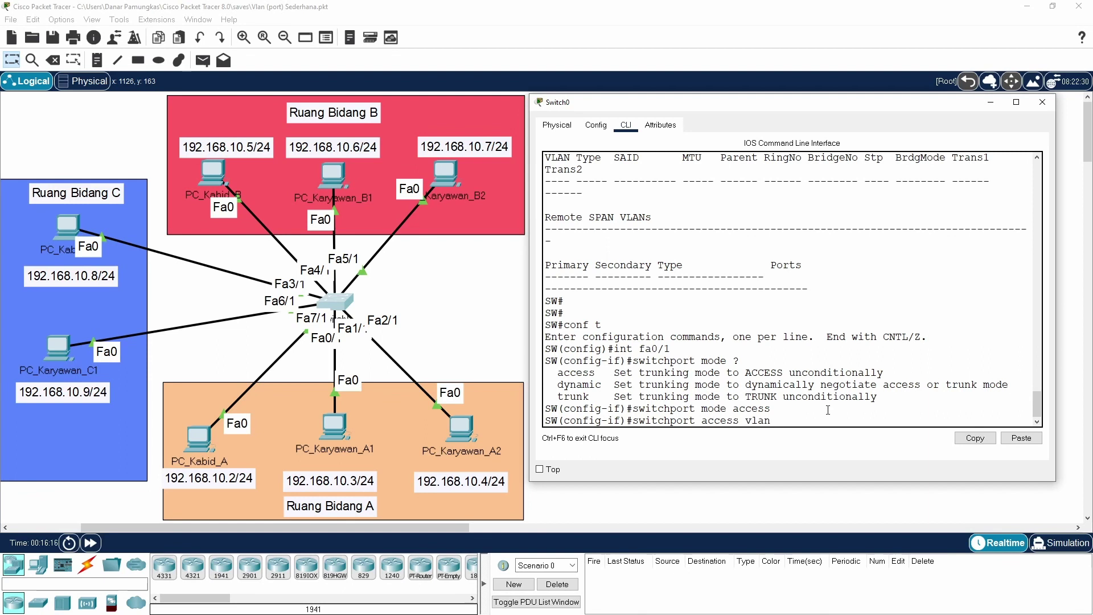
pyautogui.write(' 2')
pyautogui.press('Return')
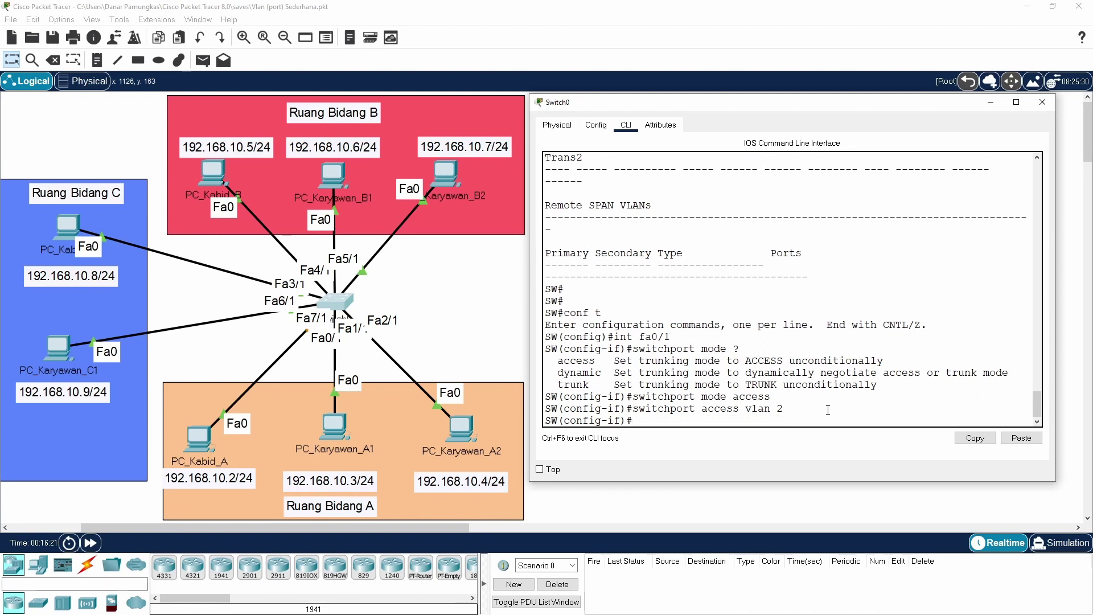
pyautogui.write('ex')
pyautogui.press('Return')
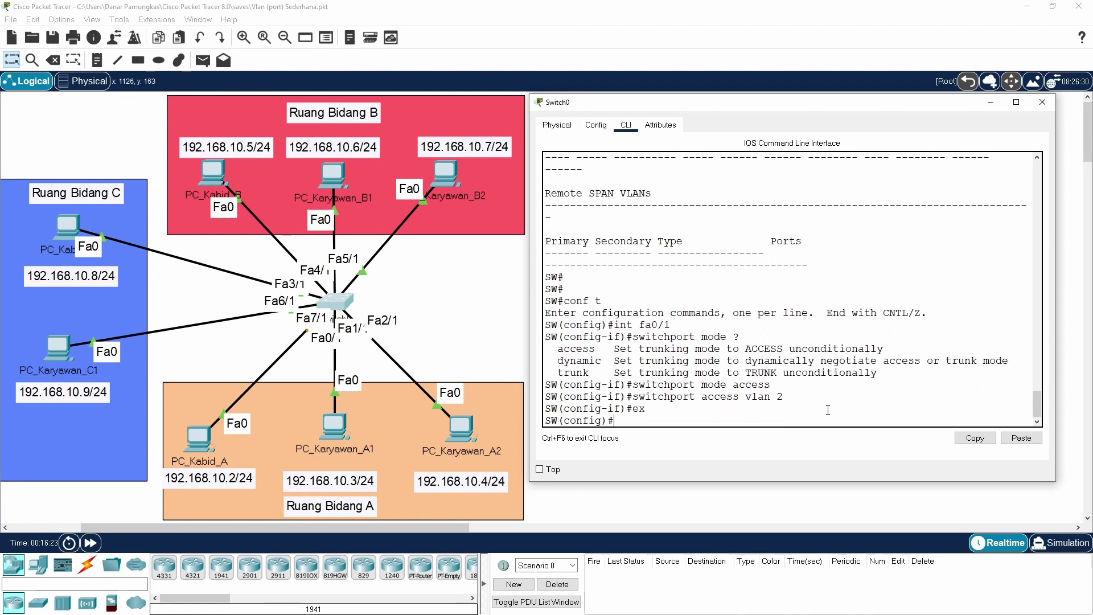
# - Shift PC_Kabid_B and PC_Kabid_C slightly within their rooms to check their switch port labels
pyautogui.write('int')
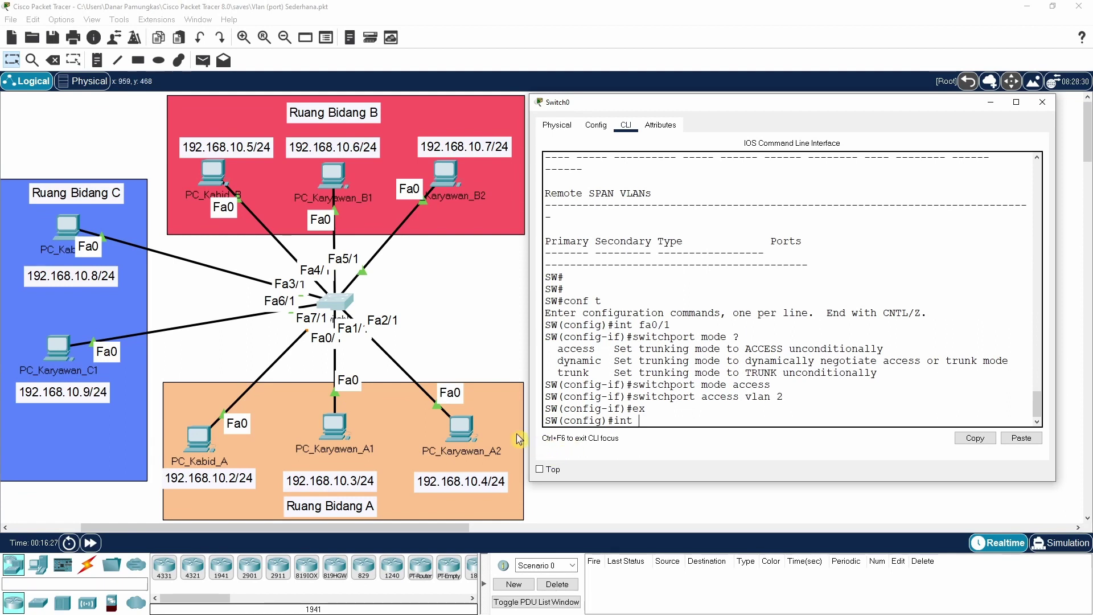
pyautogui.click(215, 176)
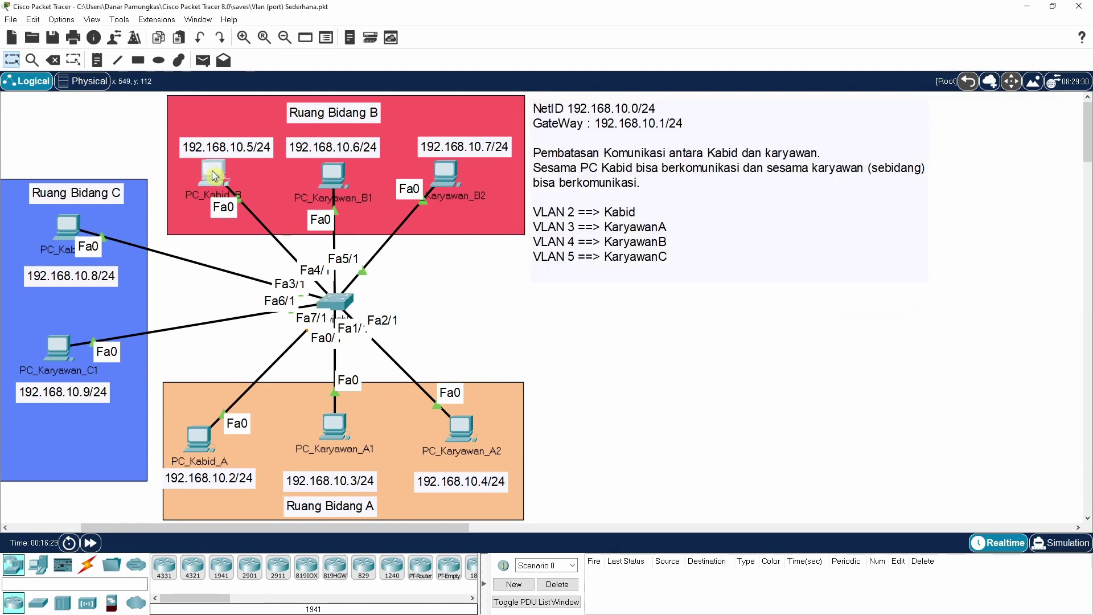
pyautogui.moveTo(215, 176); pyautogui.dragTo(211, 178)
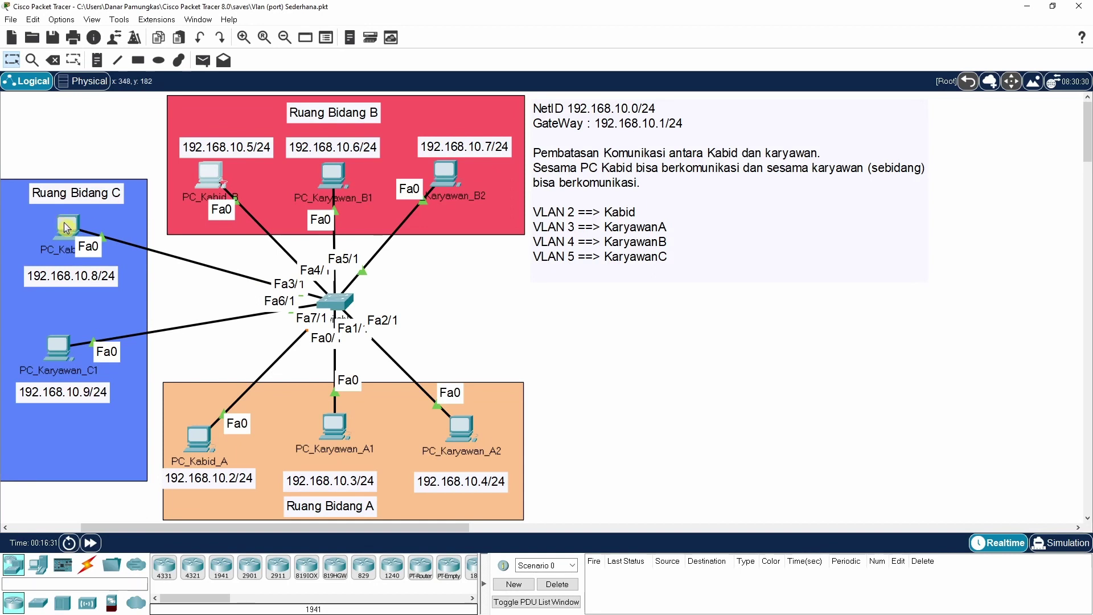
pyautogui.moveTo(66, 228); pyautogui.dragTo(63, 231)
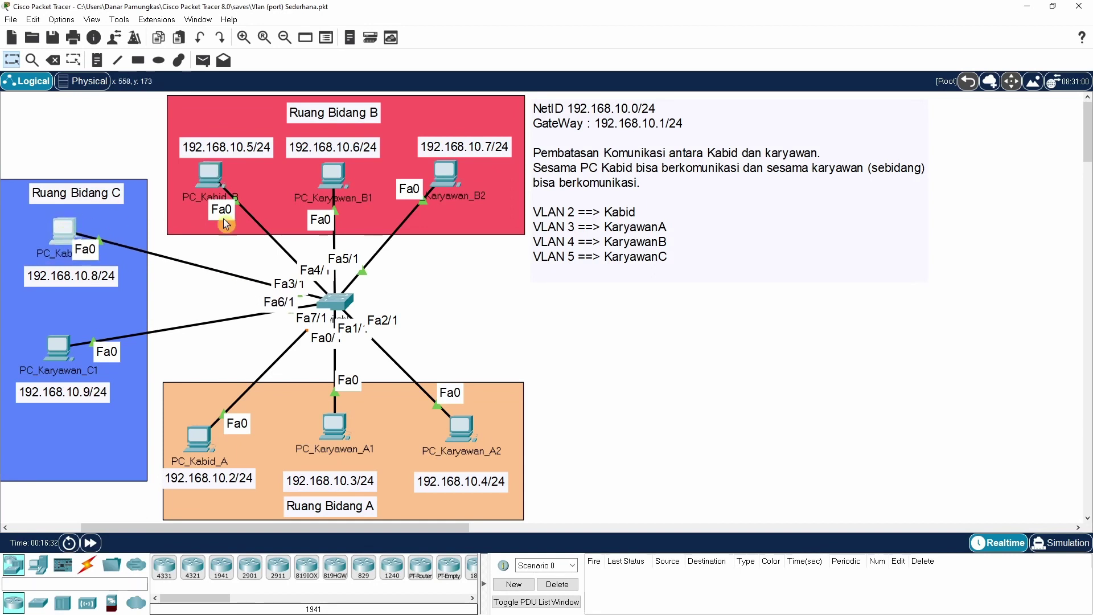
# - Return to Switch0's CLI and enter interface configuration for FastEthernet 3/1 with int fa3/1
pyautogui.click(344, 303)
pyautogui.press('Up')
pyautogui.press('Up')
pyautogui.press('Up')
pyautogui.press('Up')
pyautogui.press('Up')
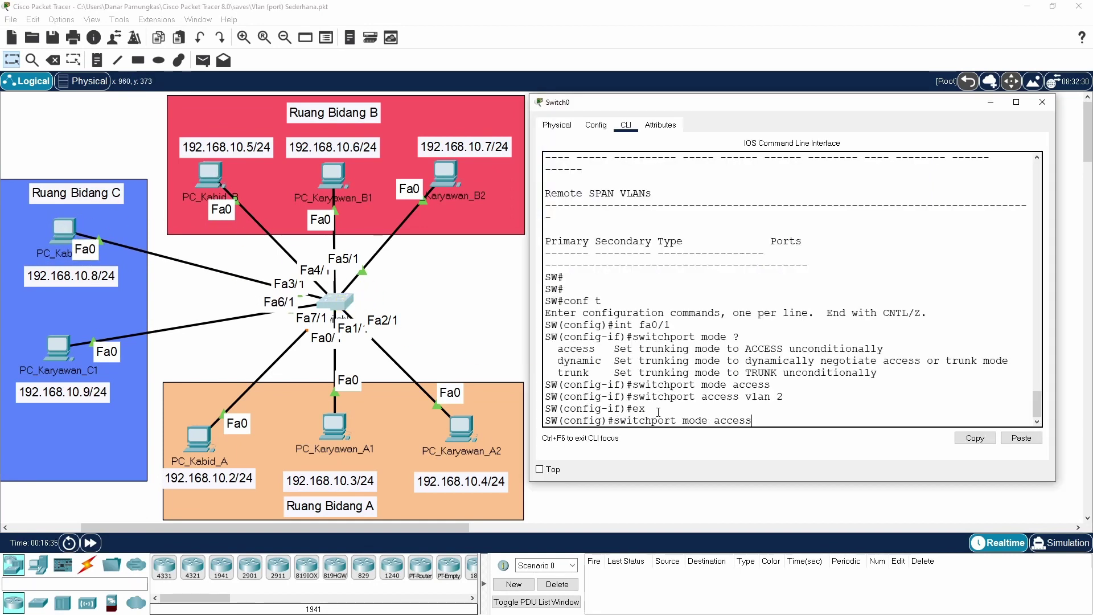
pyautogui.press('Left')
pyautogui.press('Left')
pyautogui.press('BackSpace')
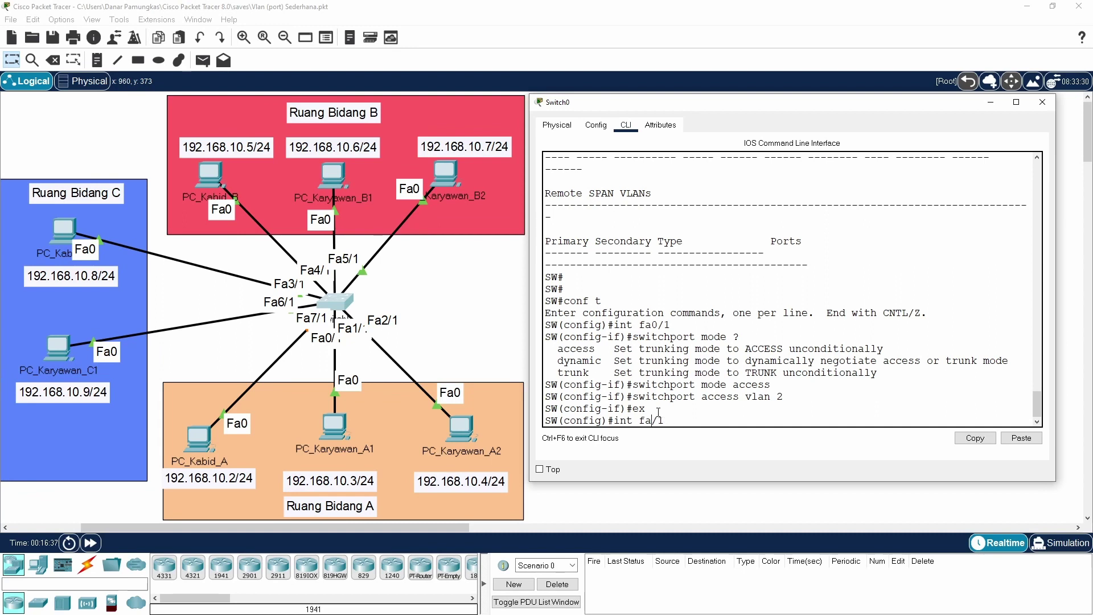
pyautogui.write('3')
pyautogui.press('Return')
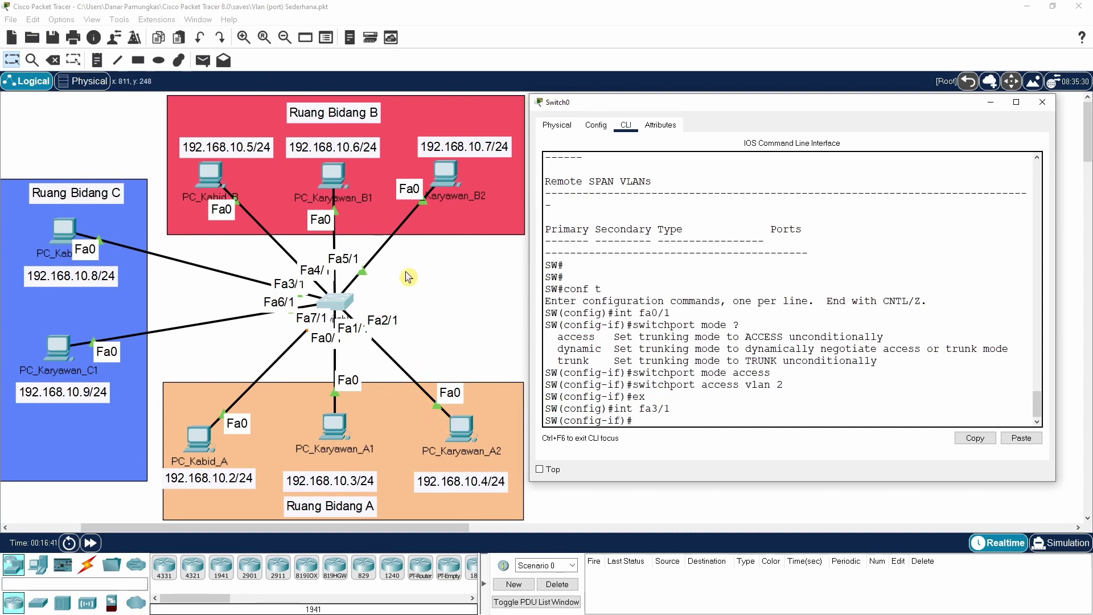
# - Set FastEthernet 3/1 to access mode, assign it to VLAN 2 and exit the interface configuration
pyautogui.write('switchport mode access')
pyautogui.press('Return')
pyautogui.write('ex')
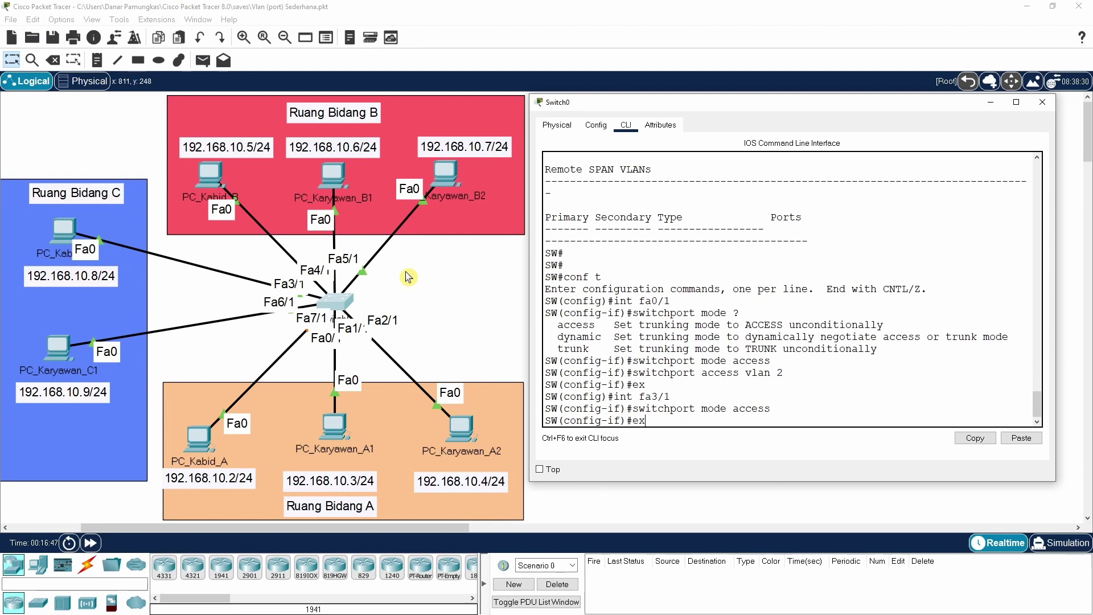
pyautogui.press('Up')
pyautogui.press('Return')
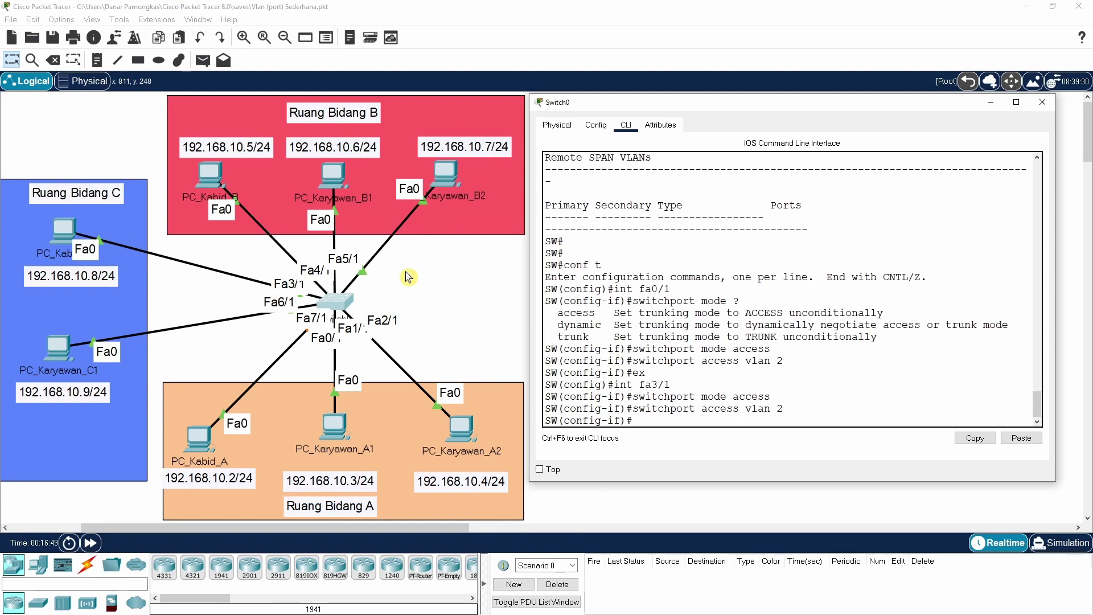
pyautogui.write('ex')
pyautogui.press('Return')
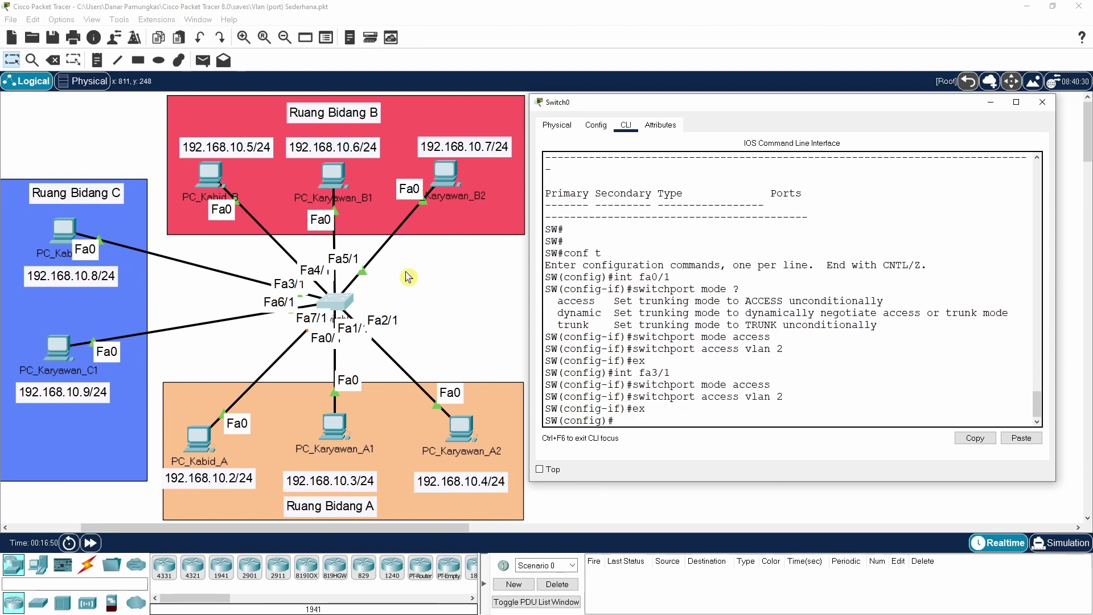
# - Enter interface configuration for FastEthernet 6/1 with int fa6/1
pyautogui.press('Up')
pyautogui.press('Up')
pyautogui.press('Up')
pyautogui.press('Up')
pyautogui.press('Up')
pyautogui.press('Up')
pyautogui.press('Left')
pyautogui.press('Left')
pyautogui.press('BackSpace')
pyautogui.write('6')
pyautogui.press('Return')
# - Set FastEthernet 6/1 to access mode, assign it to VLAN 2 and exit the interface configuration
pyautogui.press('Up')
pyautogui.press('Up')
pyautogui.press('Up')
pyautogui.press('Up')
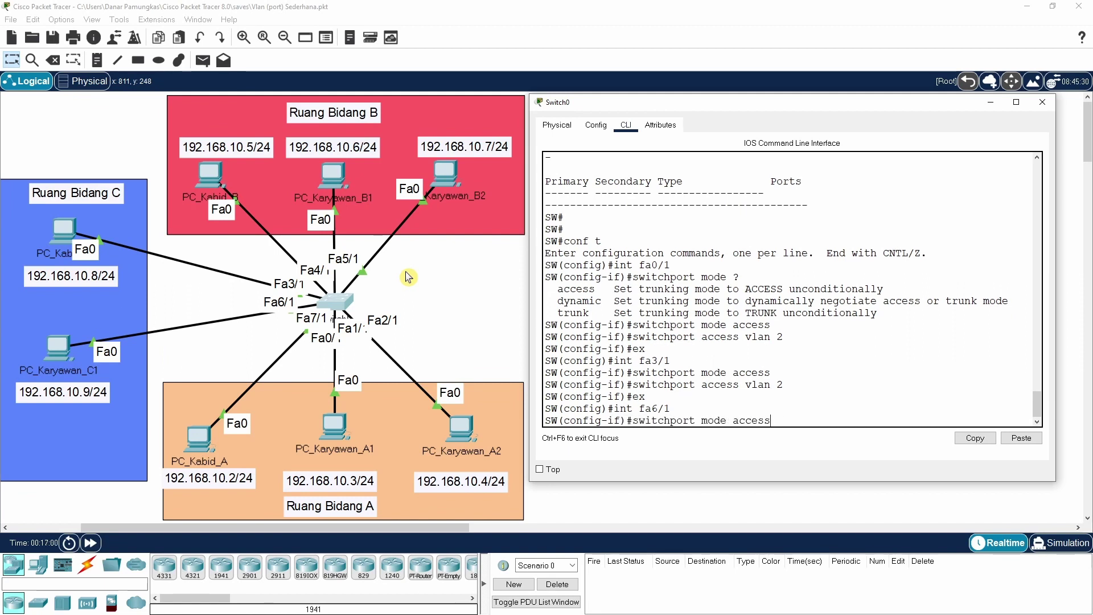
pyautogui.press('Return')
pyautogui.press('Up')
pyautogui.press('Up')
pyautogui.press('Up')
pyautogui.press('Up')
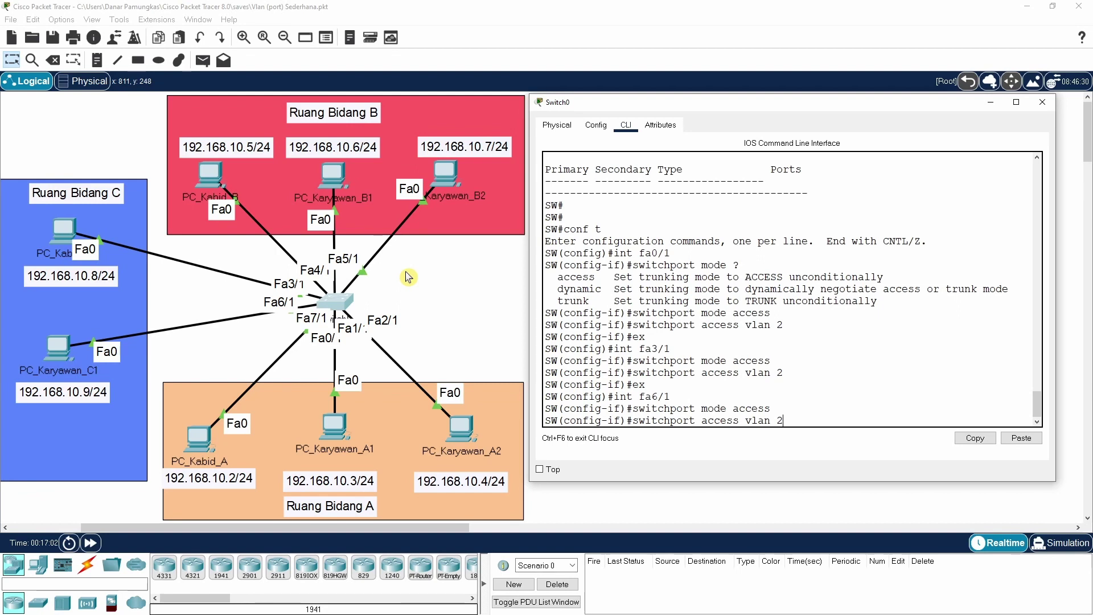
pyautogui.press('Return')
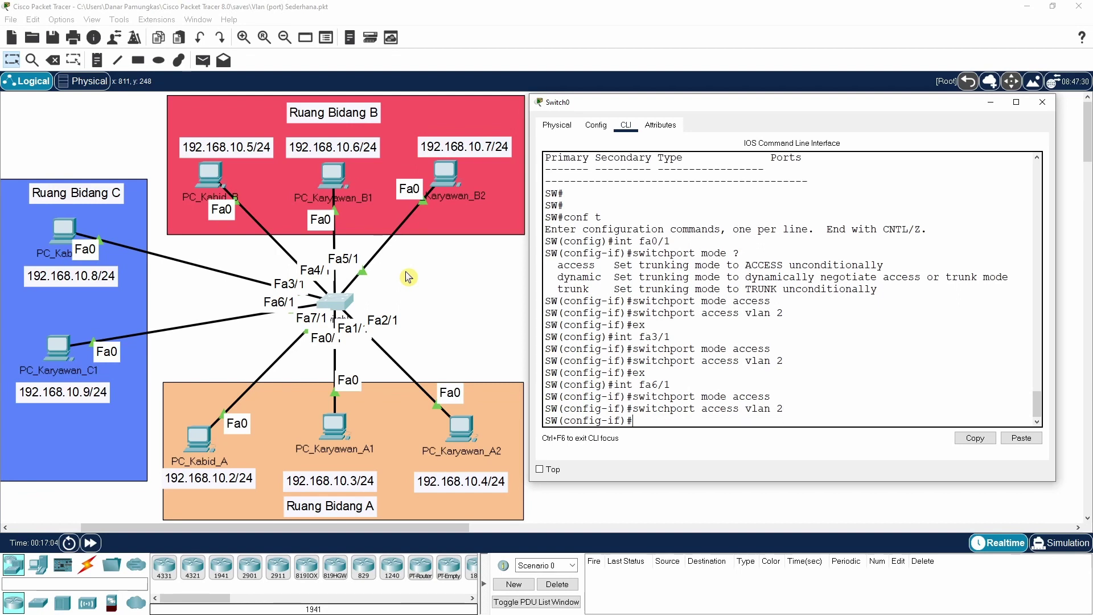
pyautogui.write('ex')
pyautogui.press('Return')
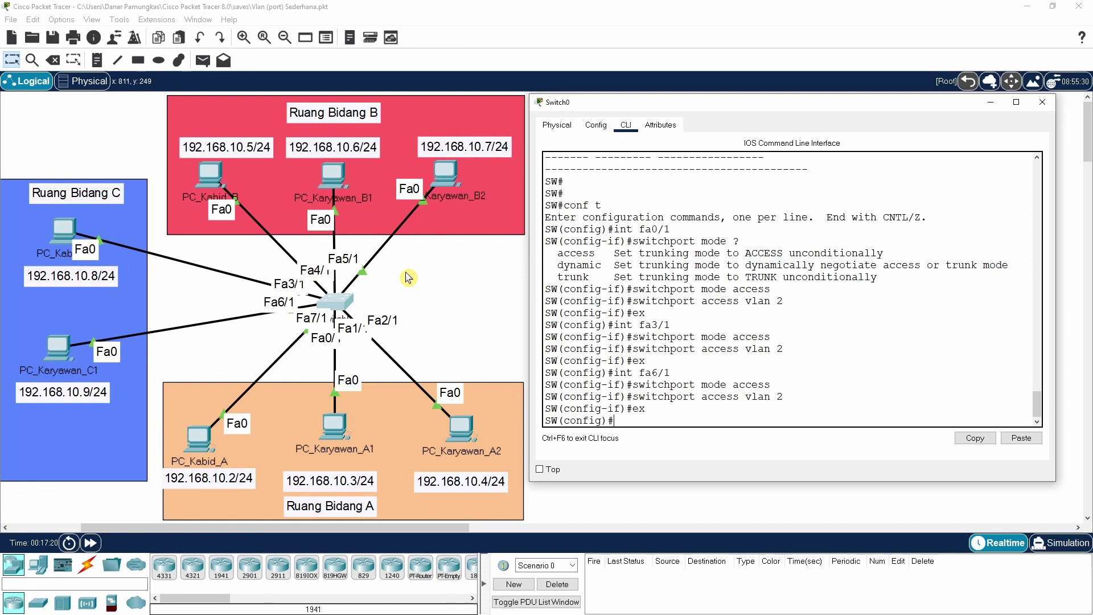
# - Nudge PC_Karyawan_A1 to check its switch port label and enter interface configuration in Switch0's CLI with int fa1/1
pyautogui.write('int')
pyautogui.press('Up')
pyautogui.press('Up')
pyautogui.press('Up')
pyautogui.press('Up')
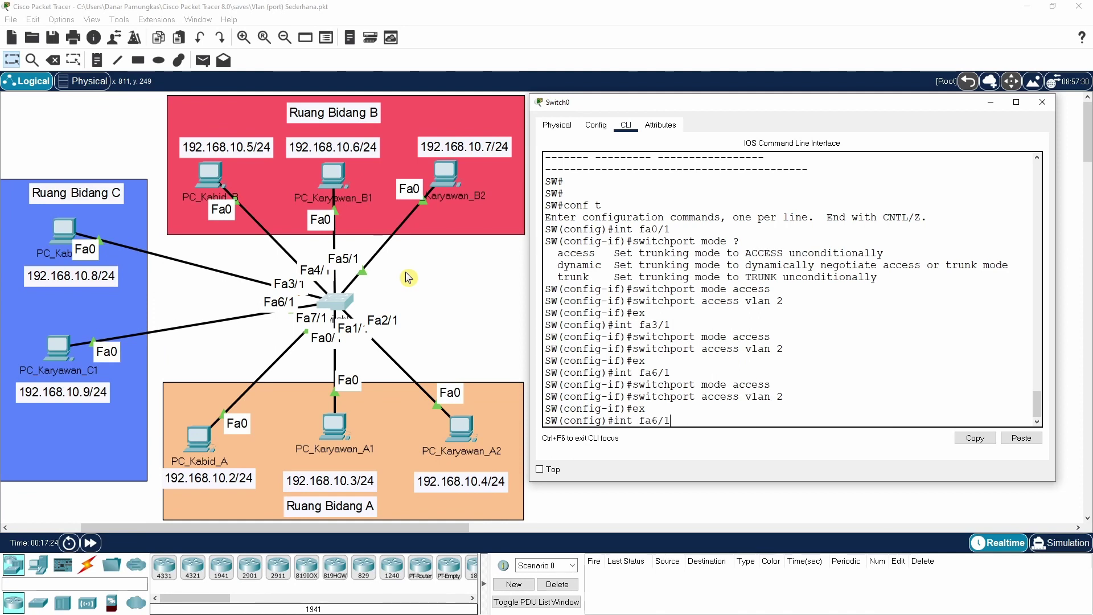
pyautogui.click(340, 437)
pyautogui.moveTo(339, 437); pyautogui.dragTo(342, 437)
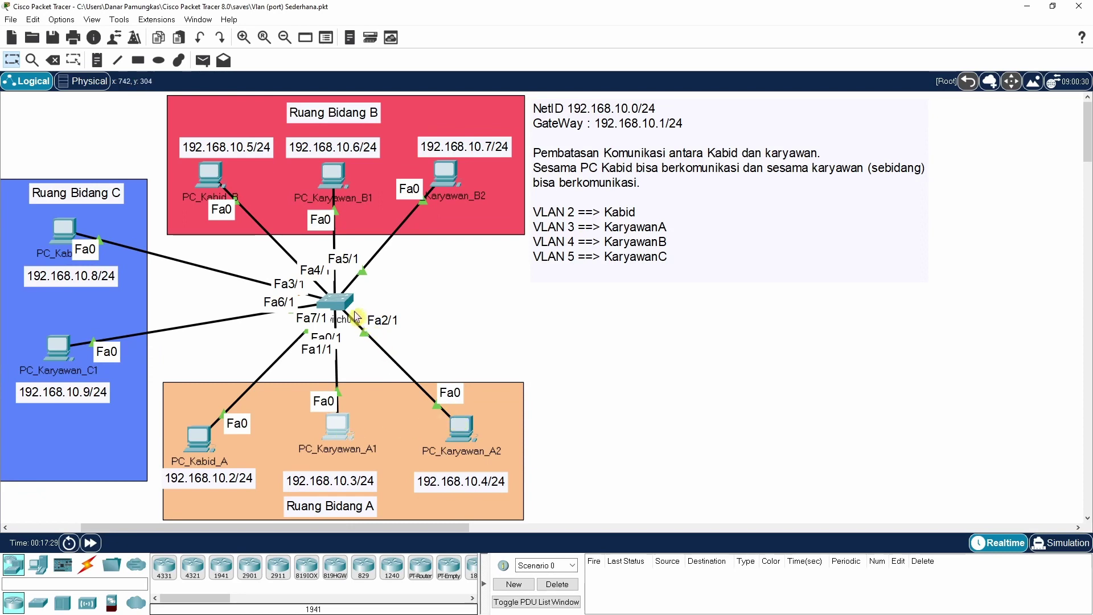
pyautogui.click(349, 309)
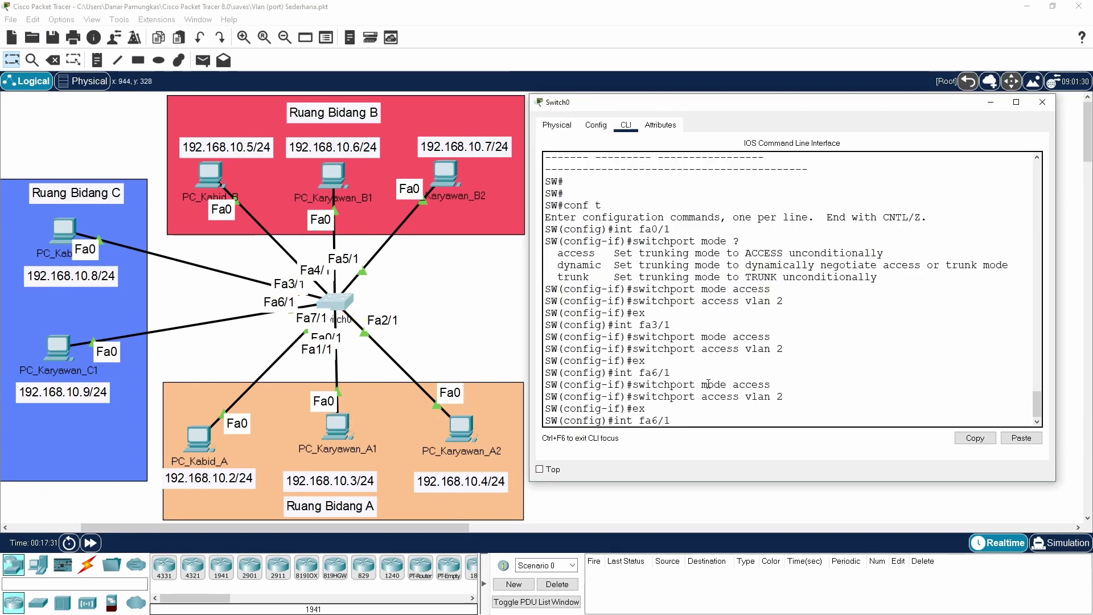
pyautogui.press('BackSpace')
pyautogui.press('BackSpace')
pyautogui.press('BackSpace')
pyautogui.write('1/1')
pyautogui.press('Return')
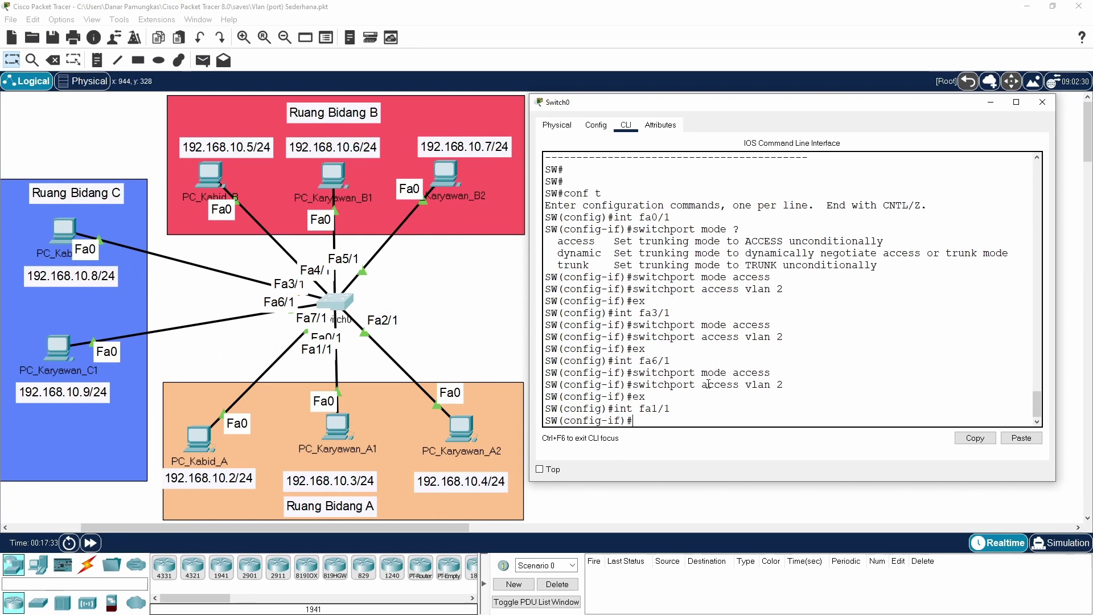
# - Set FastEthernet 1/1 to access mode, assign it to VLAN 3 and exit the interface configuration
pyautogui.write('ex')
pyautogui.press('Up')
pyautogui.press('Up')
pyautogui.press('Return')
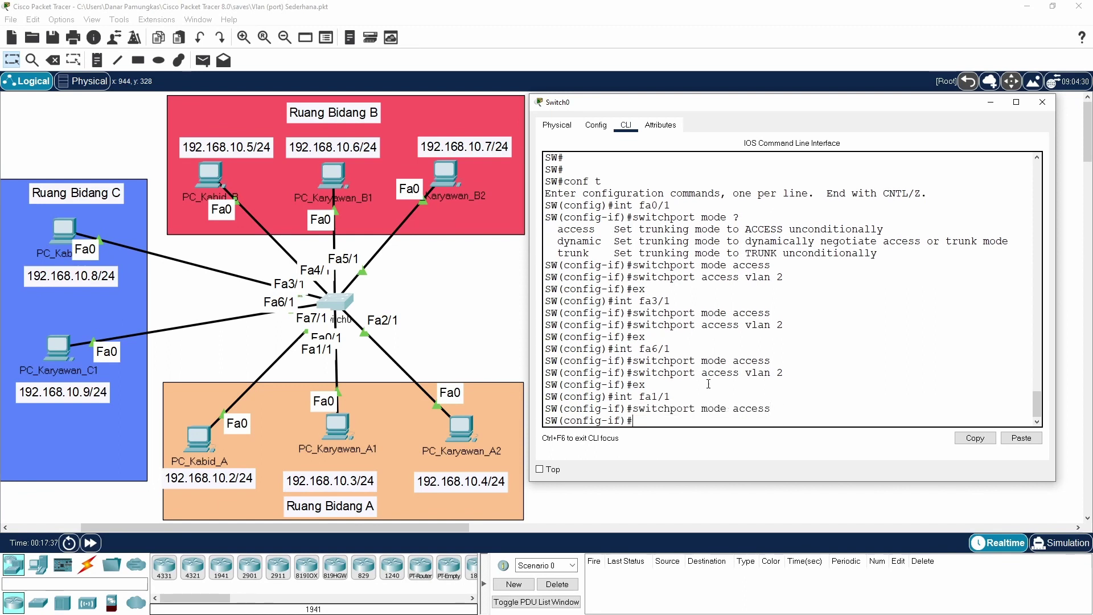
pyautogui.press('Up')
pyautogui.press('Up')
pyautogui.press('Up')
pyautogui.press('Up')
pyautogui.press('BackSpace')
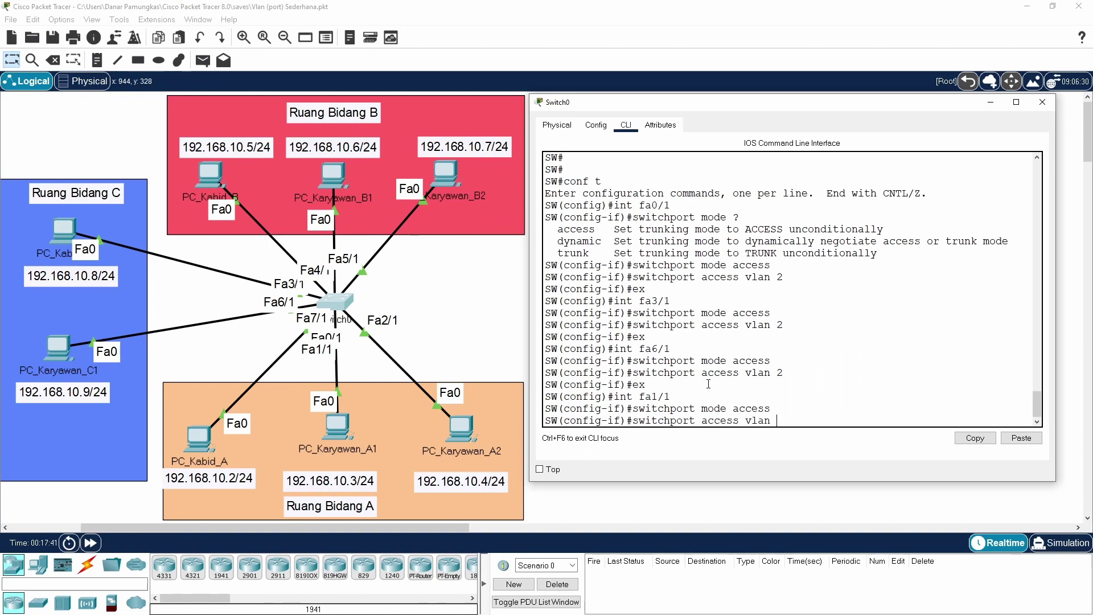
pyautogui.write('3')
pyautogui.press('Return')
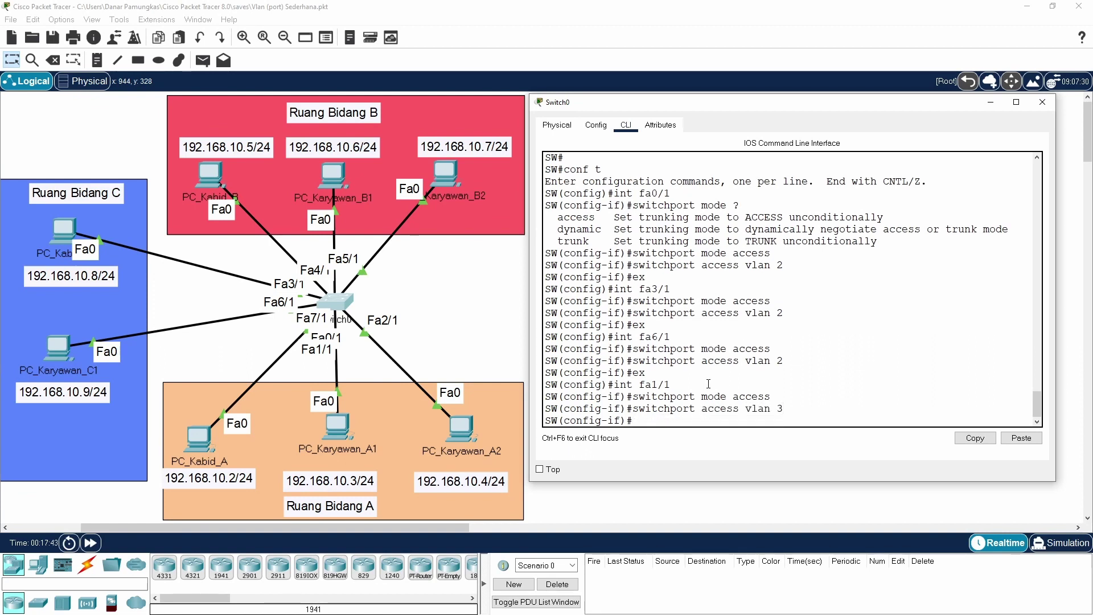
pyautogui.write('ex')
pyautogui.press('Return')
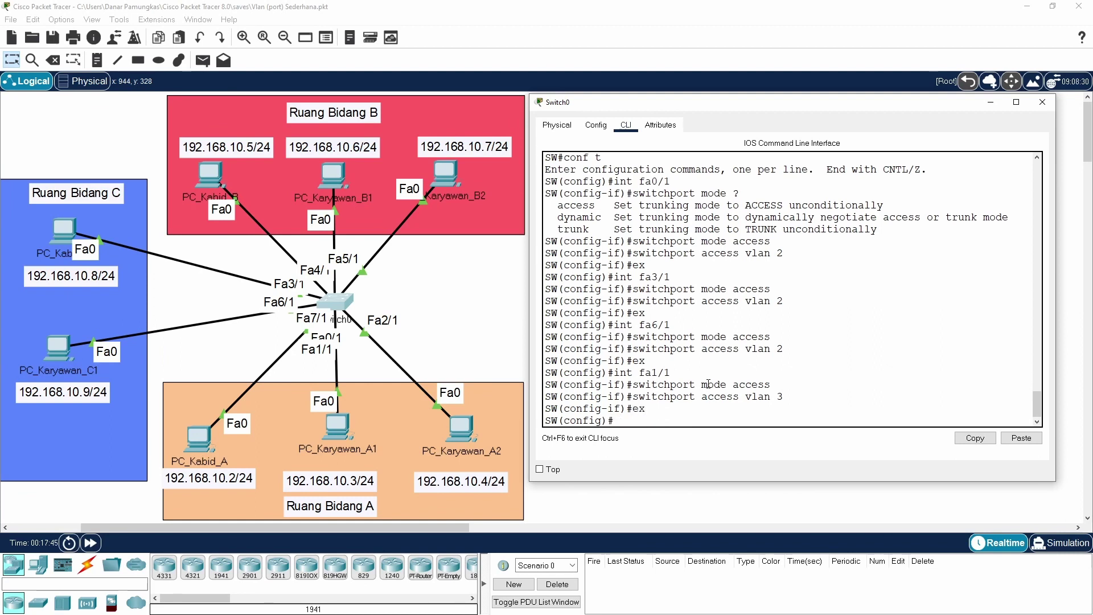
# - Enter interface configuration for FastEthernet 2/1 with int fa2/1
pyautogui.press('Up')
pyautogui.press('Up')
pyautogui.press('Up')
pyautogui.press('Up')
pyautogui.press('BackSpace')
pyautogui.press('BackSpace')
pyautogui.press('BackSpace')
pyautogui.write('2/1')
pyautogui.press('Return')
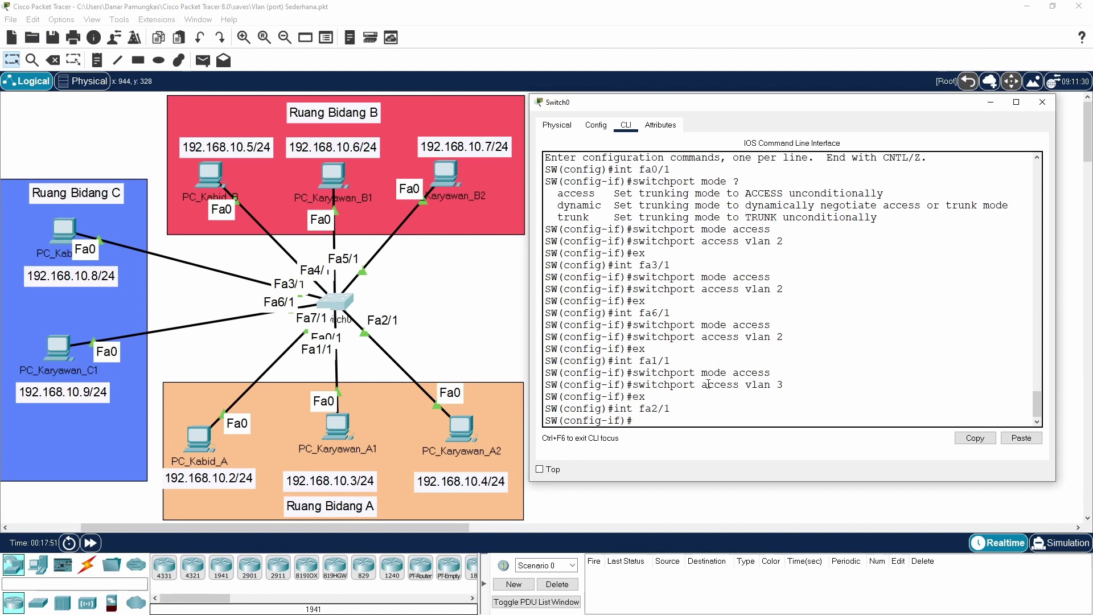
# - Set FastEthernet 2/1 to access mode, assign it to VLAN 3 and exit the interface configuration
pyautogui.press('Up')
pyautogui.press('Up')
pyautogui.press('Up')
pyautogui.press('Up')
pyautogui.press('Return')
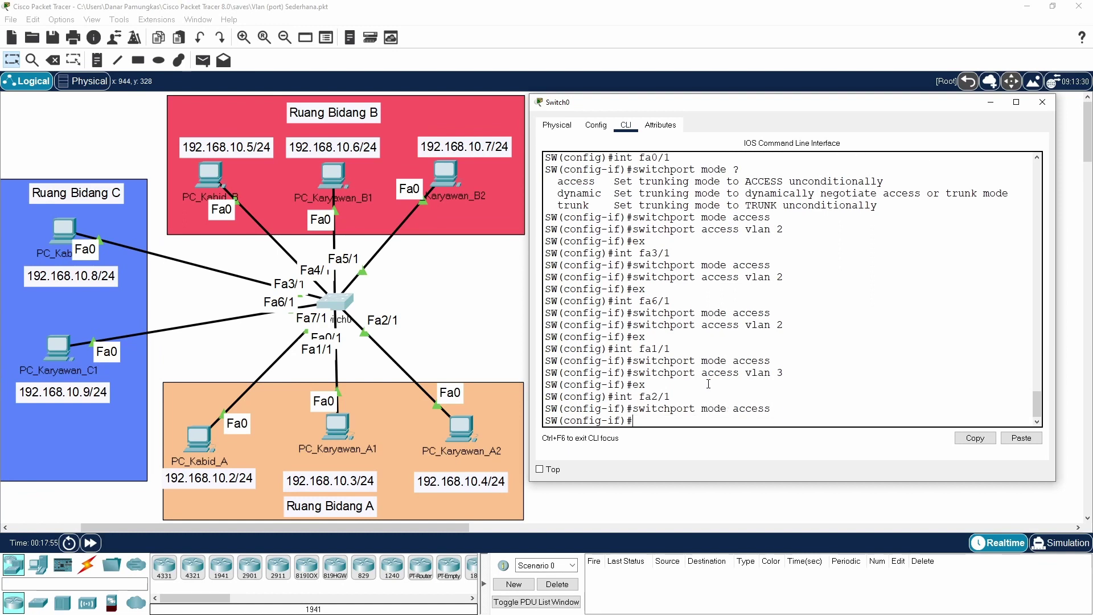
pyautogui.press('Up')
pyautogui.press('Up')
pyautogui.press('Up')
pyautogui.press('Up')
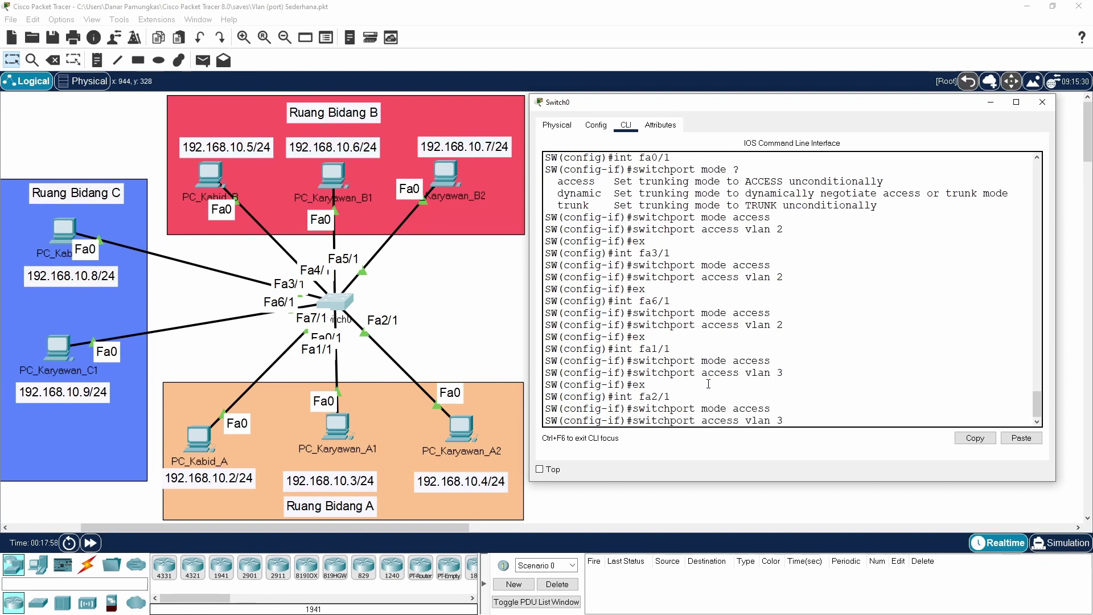
pyautogui.press('Return')
pyautogui.write('ex')
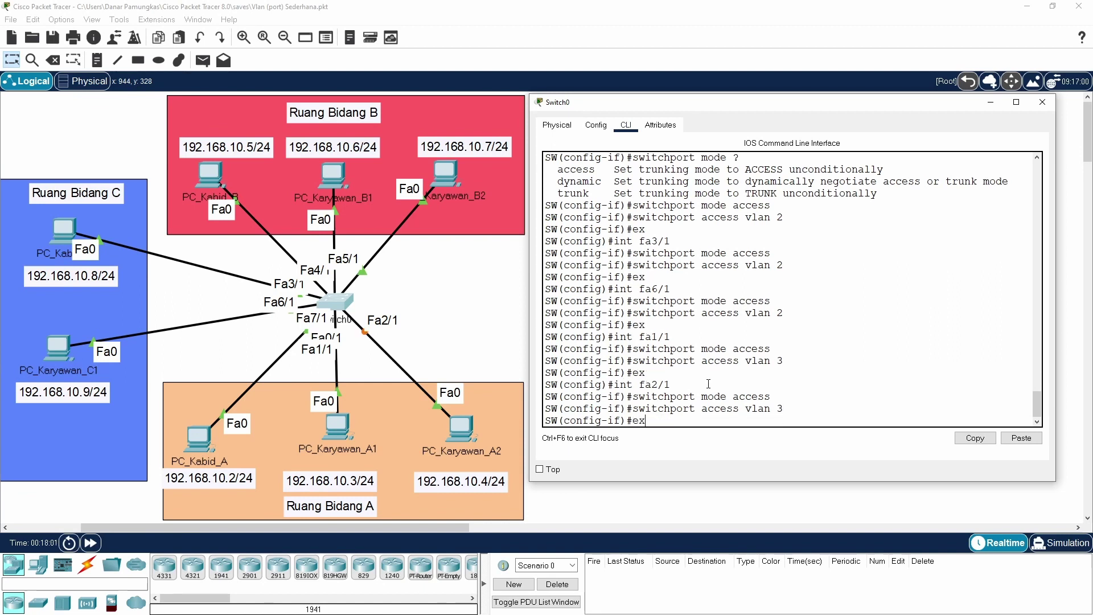
pyautogui.press('Return')
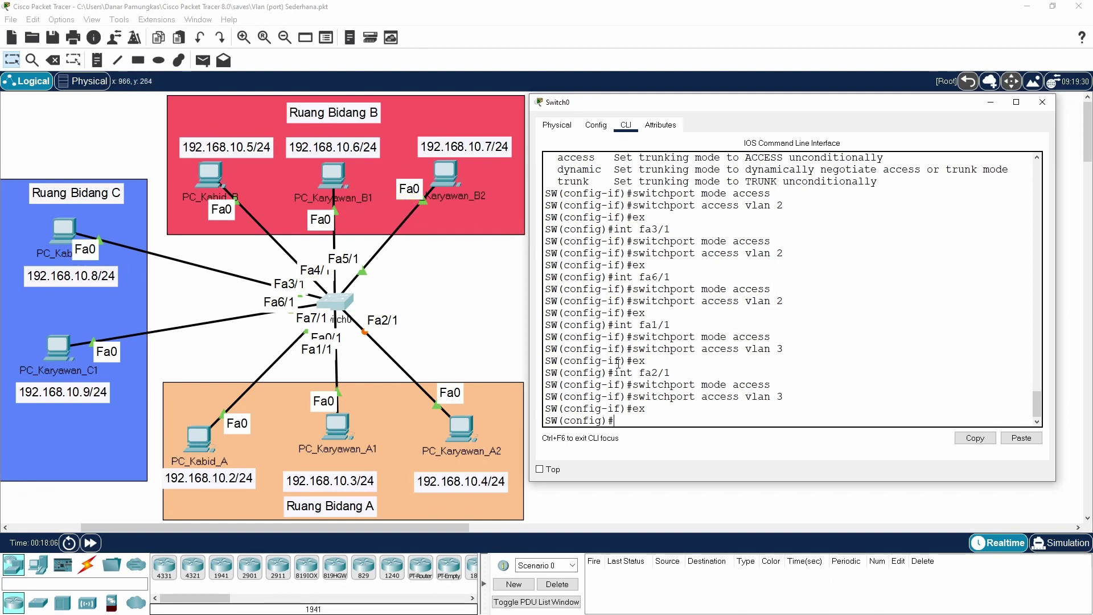
# - Nudge PC_Karyawan_B1 to check its switch port label and enter interface configuration in Switch0's CLI with int fa4/1
pyautogui.moveTo(332, 177); pyautogui.dragTo(330, 181)
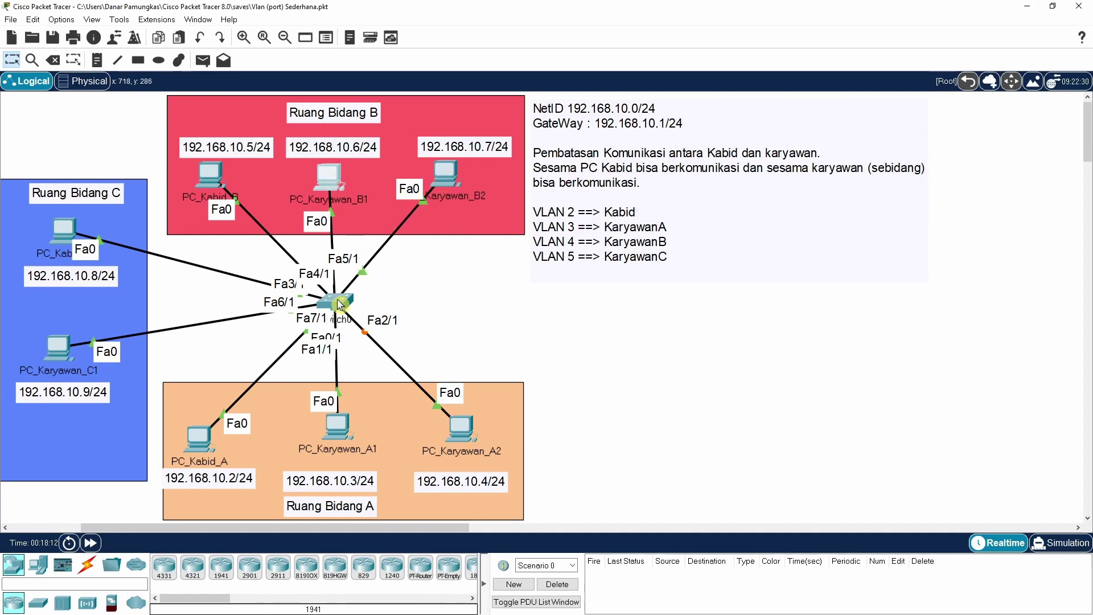
pyautogui.click(339, 301)
pyautogui.press('Up')
pyautogui.press('Up')
pyautogui.press('Up')
pyautogui.press('Up')
pyautogui.press('Up')
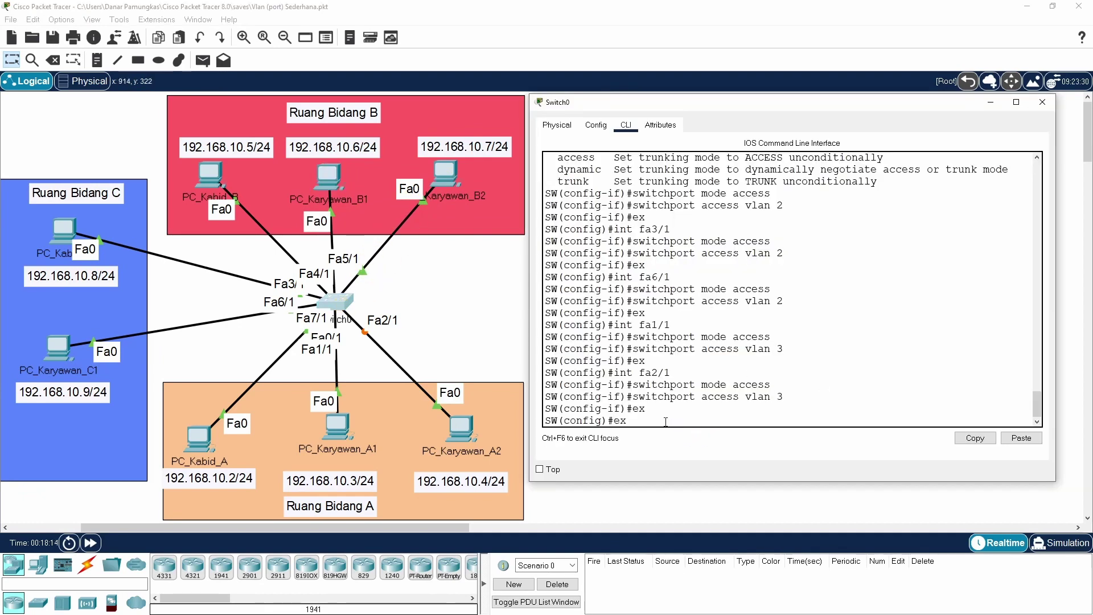
pyautogui.press('Down')
pyautogui.press('Left')
pyautogui.press('Left')
pyautogui.press('BackSpace')
pyautogui.write('4')
pyautogui.press('Return')
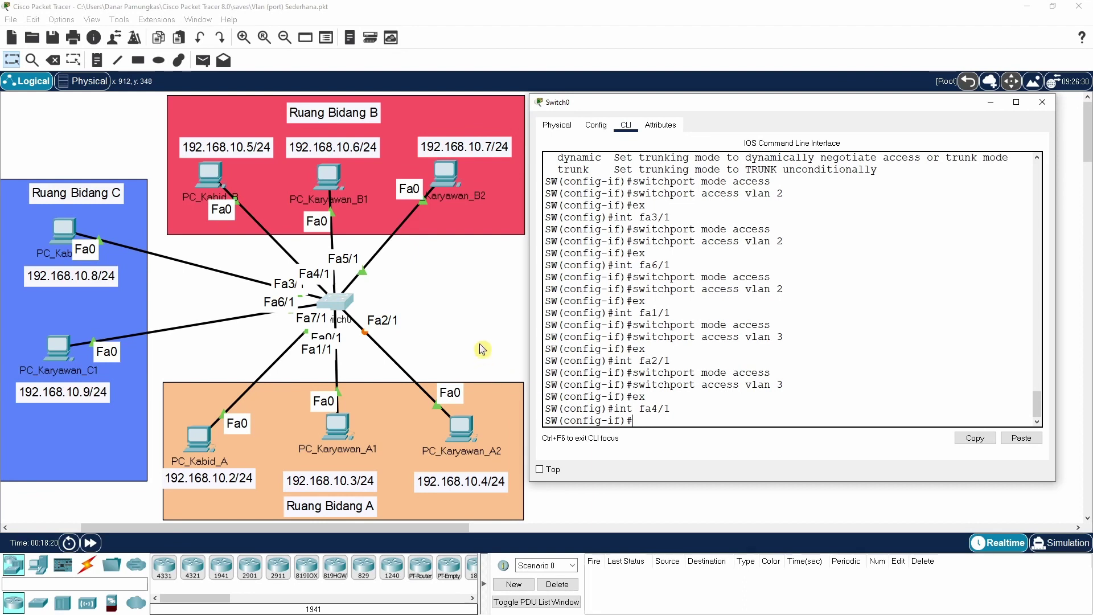
# - Set FastEthernet 4/1 to access mode, assign it to VLAN 4 and exit the interface configuration
pyautogui.press('Up')
pyautogui.press('Up')
pyautogui.press('Up')
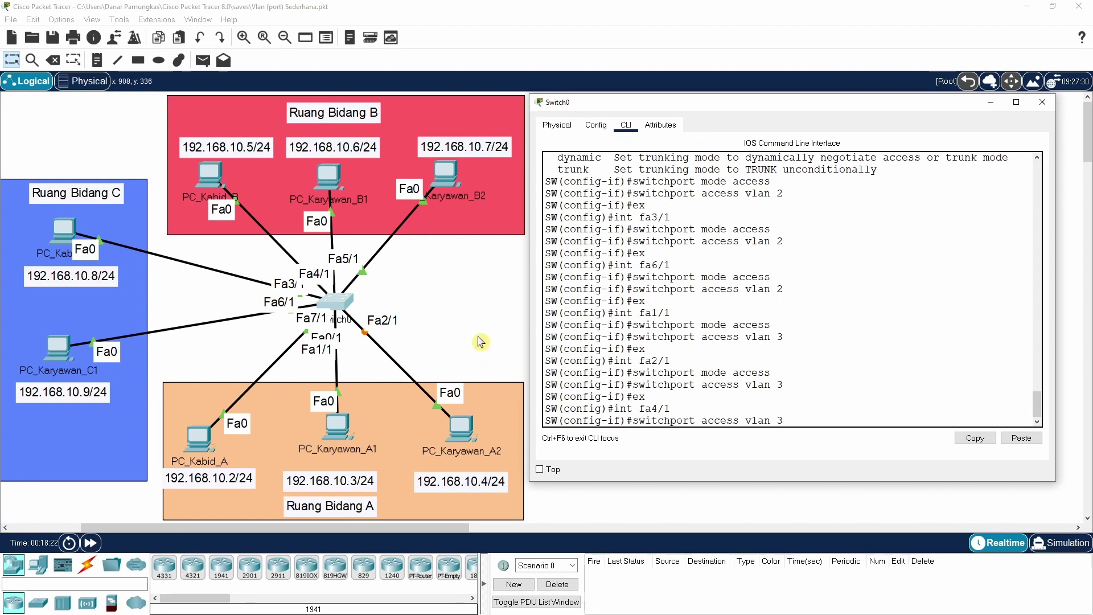
pyautogui.press('Up')
pyautogui.press('Return')
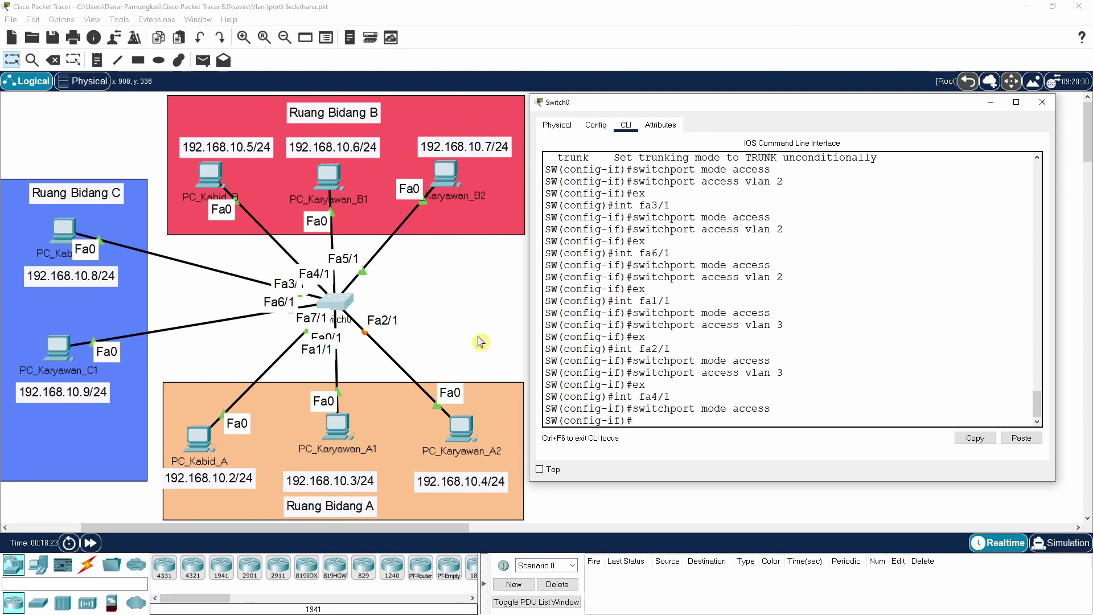
pyautogui.press('Up')
pyautogui.press('Up')
pyautogui.press('Up')
pyautogui.press('Up')
pyautogui.press('BackSpace')
pyautogui.write('4')
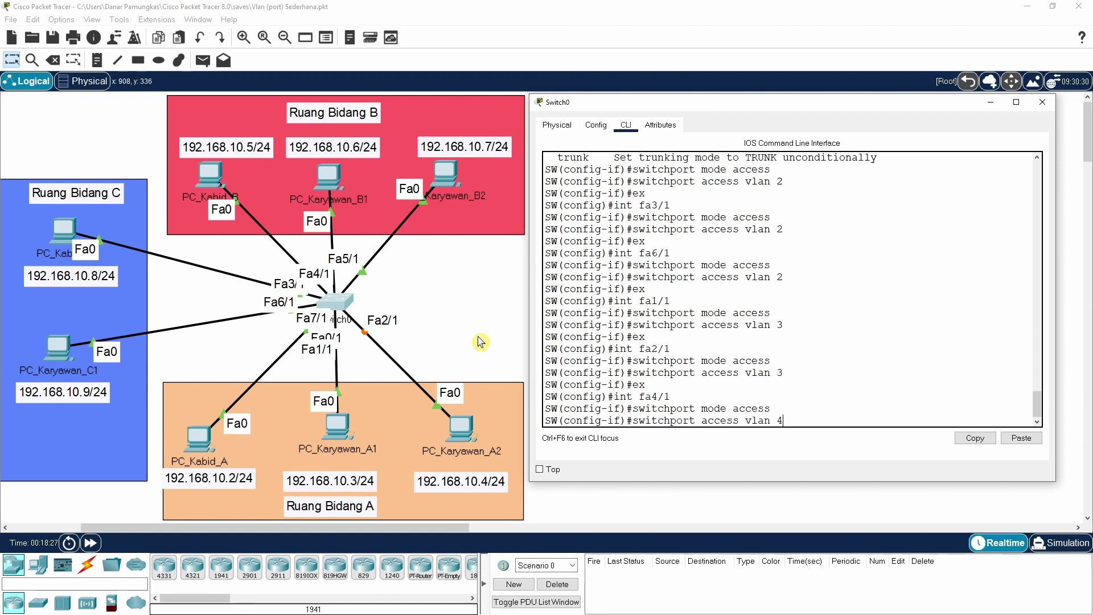
pyautogui.press('Return')
pyautogui.write('e')
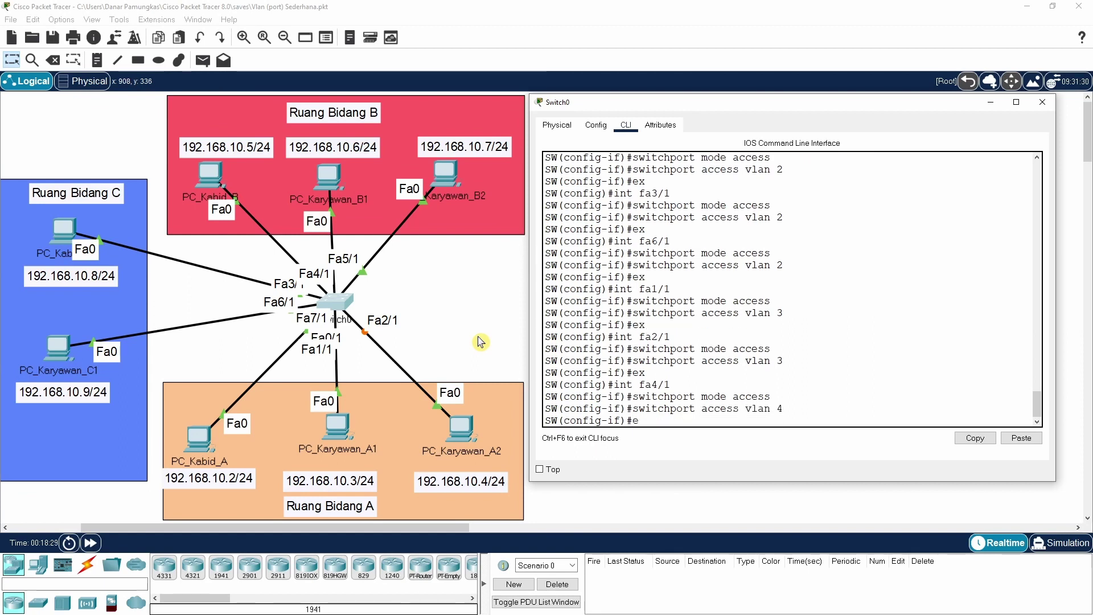
pyautogui.write('x')
pyautogui.press('Return')
# - Enter interface configuration for FastEthernet 5/1 with int fa5/1
pyautogui.press('Up')
pyautogui.press('Up')
pyautogui.press('Up')
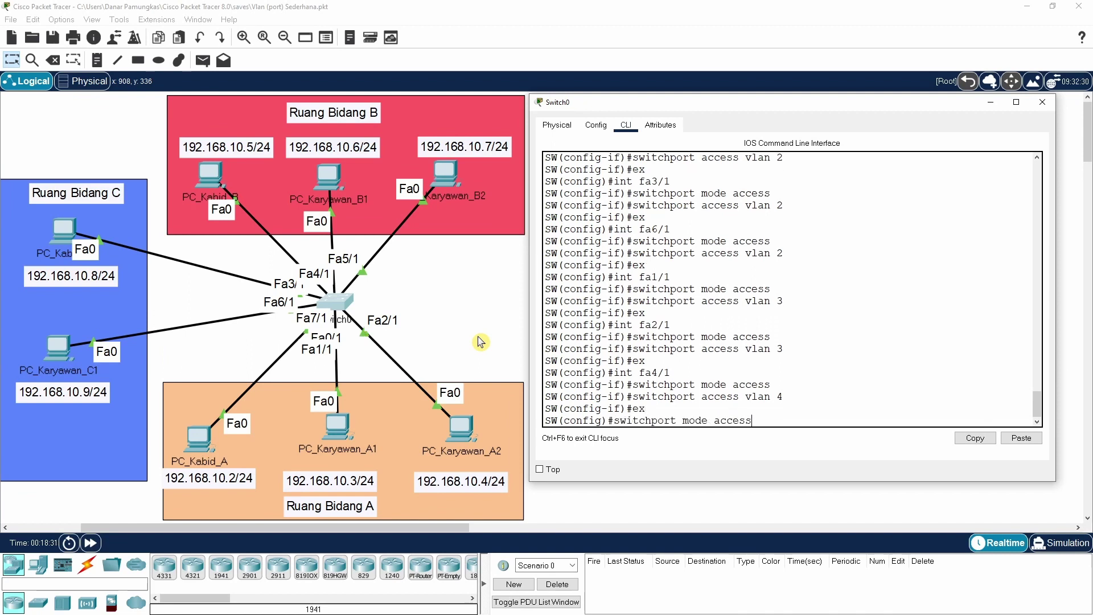
pyautogui.press('Up')
pyautogui.press('Left')
pyautogui.press('Left')
pyautogui.press('BackSpace')
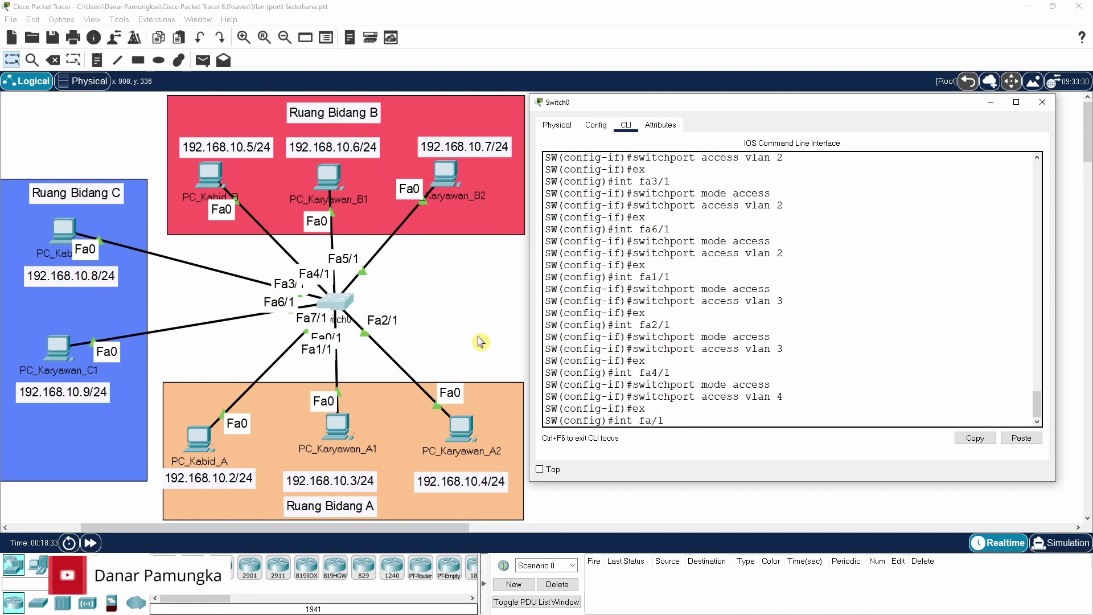
pyautogui.write('5')
pyautogui.press('Return')
# - Set FastEthernet 5/1 to access mode, assign it to VLAN 4 and exit the interface configuration
pyautogui.write('ex')
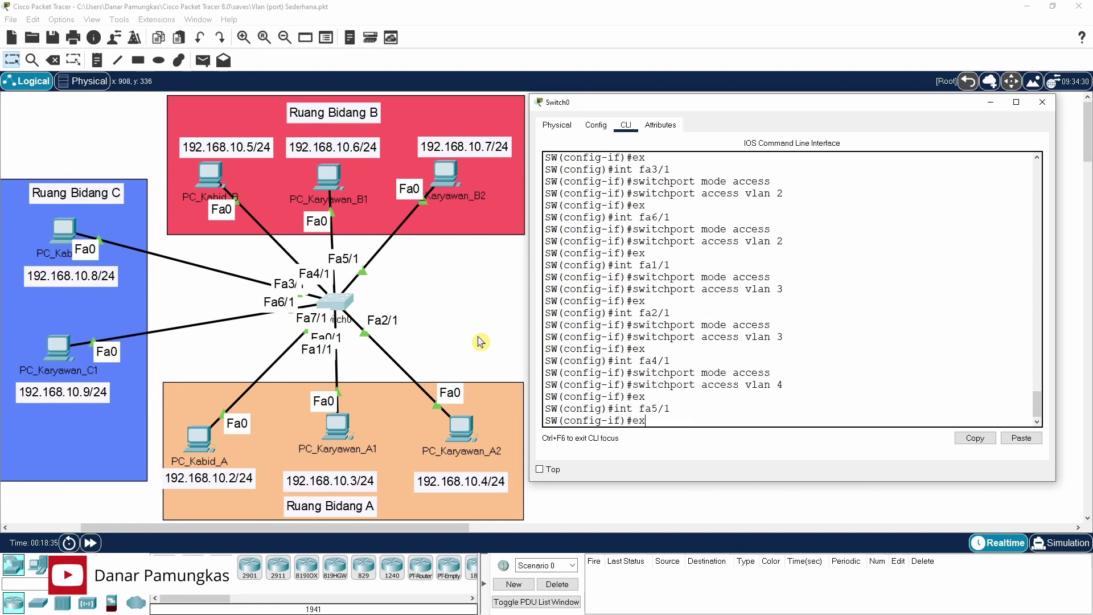
pyautogui.press('Up')
pyautogui.press('Up')
pyautogui.press('Up')
pyautogui.press('Up')
pyautogui.press('Return')
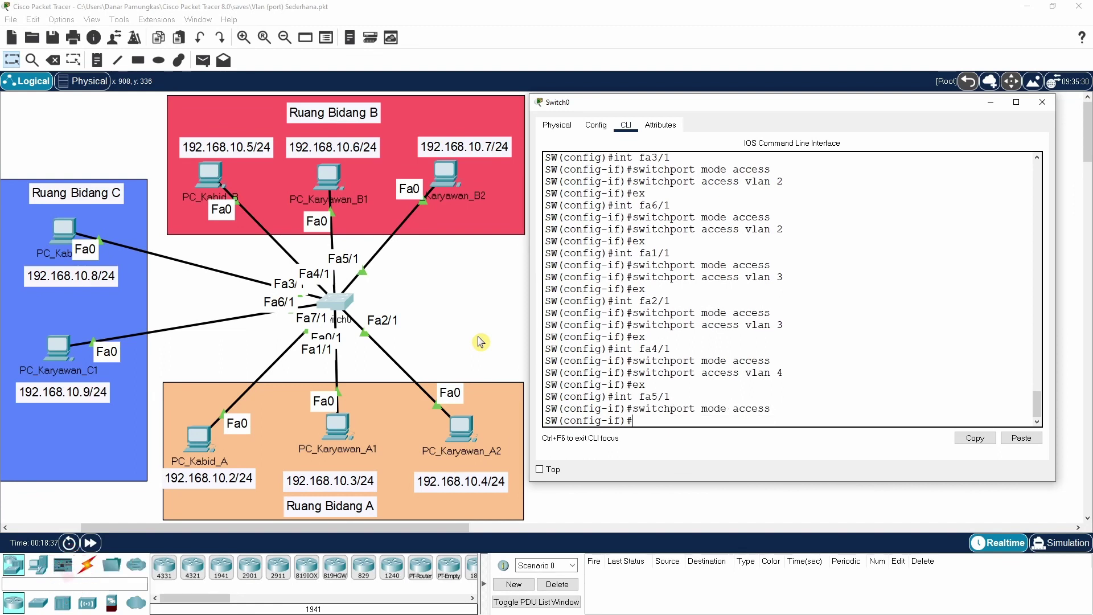
pyautogui.press('Up')
pyautogui.press('Up')
pyautogui.press('Up')
pyautogui.press('Up')
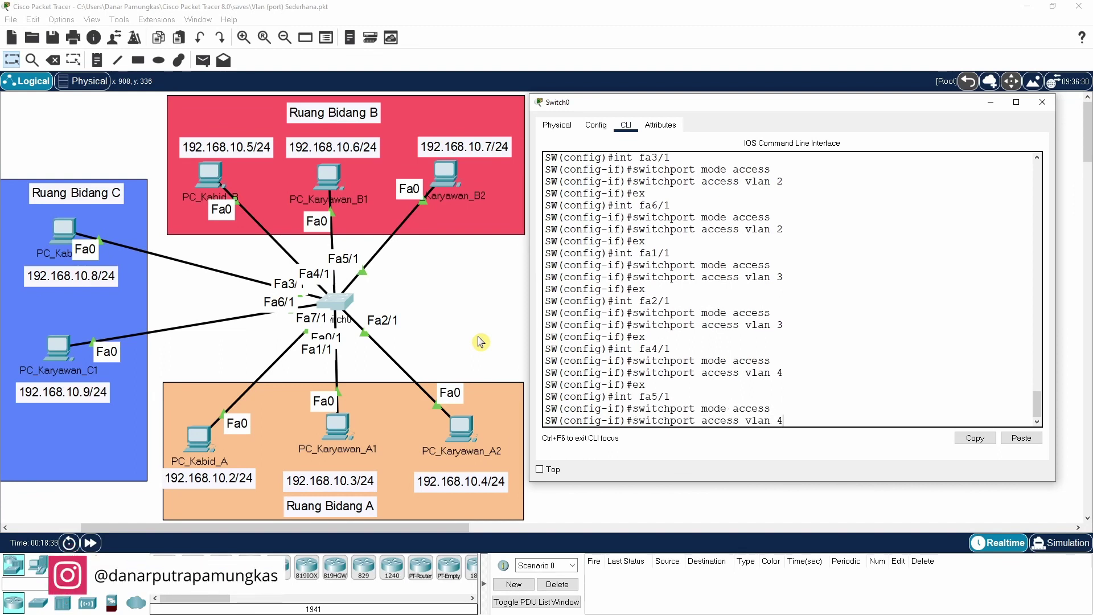
pyautogui.press('Return')
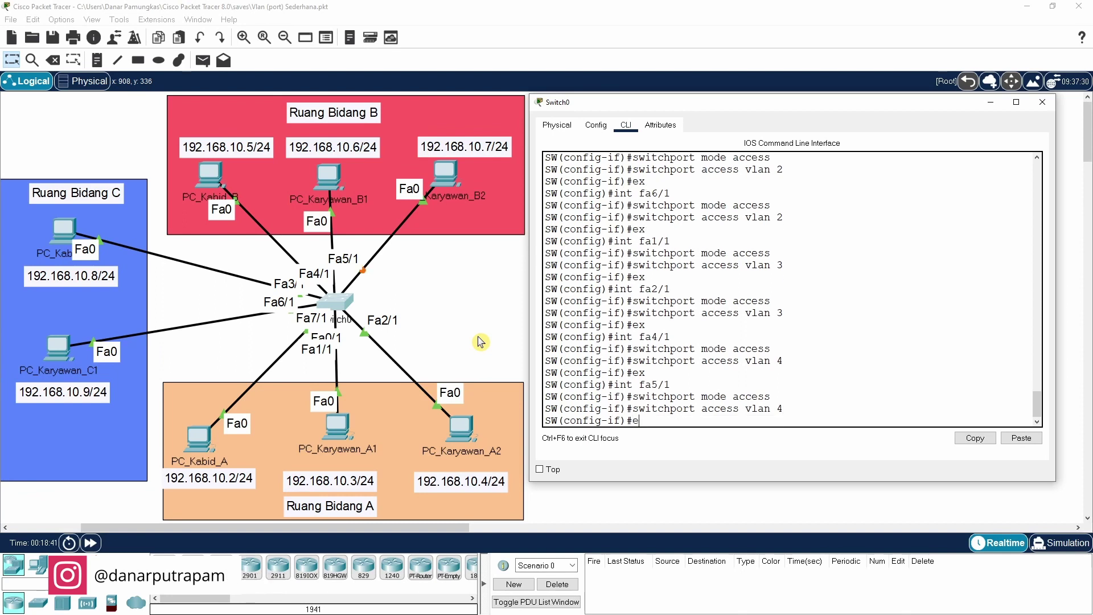
pyautogui.write('ex')
pyautogui.press('Return')
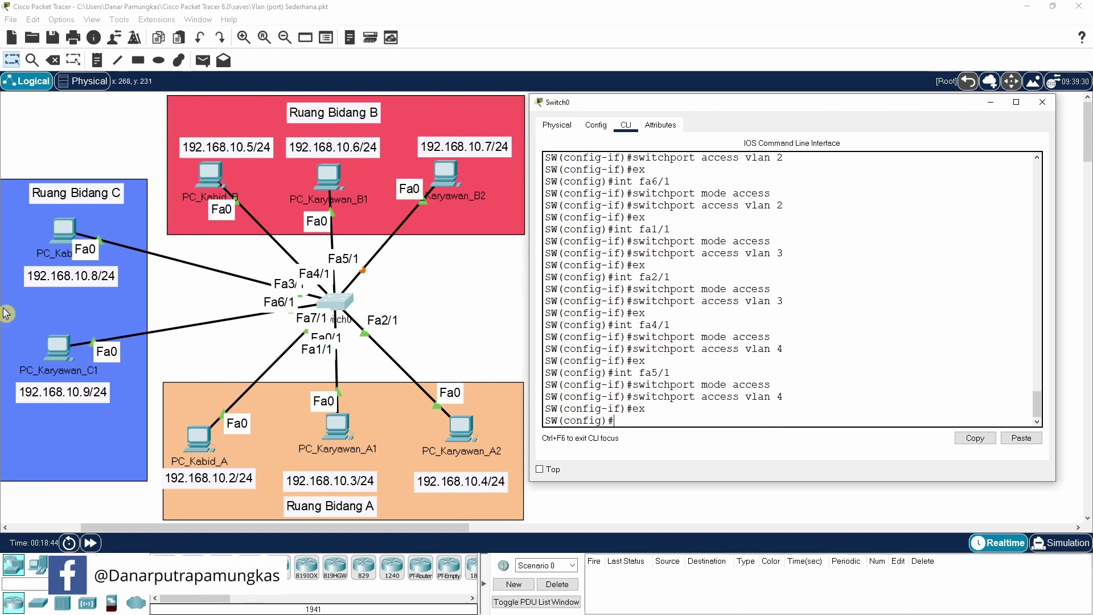
# - Nudge PC_Karyawan_C1 to check its switch port label and enter interface configuration in Switch0's CLI with int fa7/1
pyautogui.write('switchport access vlan 4')
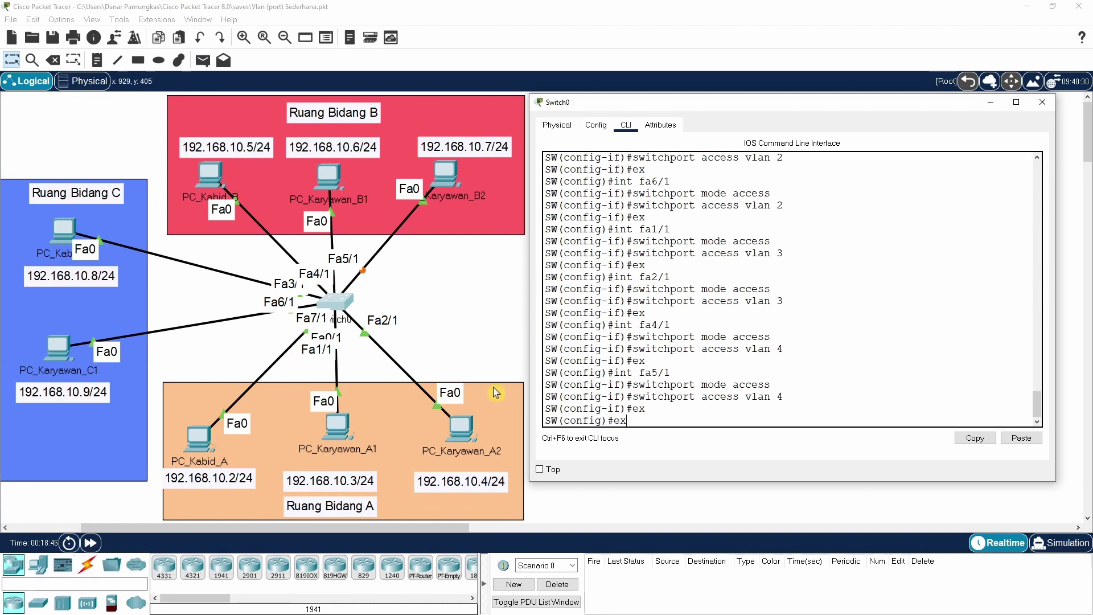
pyautogui.press('Up')
pyautogui.press('Up')
pyautogui.click(69, 355)
pyautogui.moveTo(68, 355); pyautogui.dragTo(67, 363)
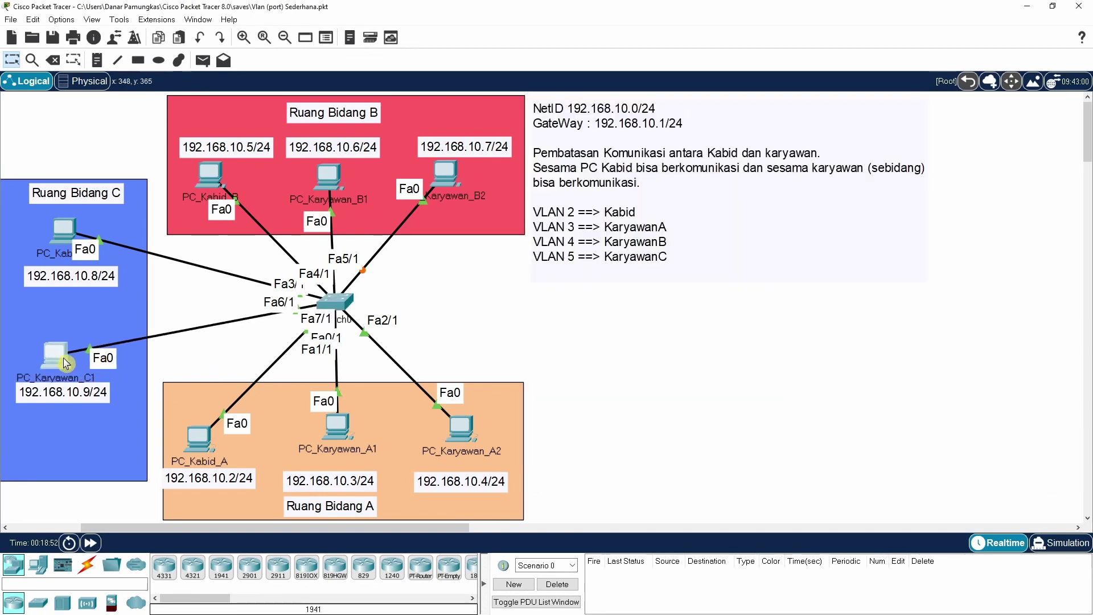
pyautogui.click(336, 304)
pyautogui.press('BackSpace')
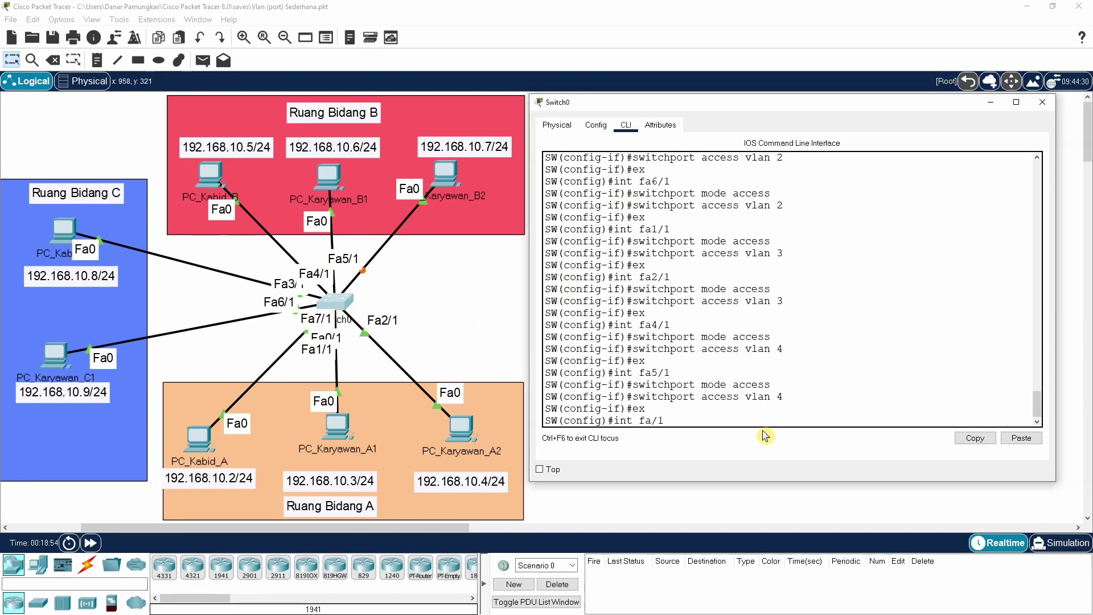
pyautogui.write('7')
pyautogui.press('Return')
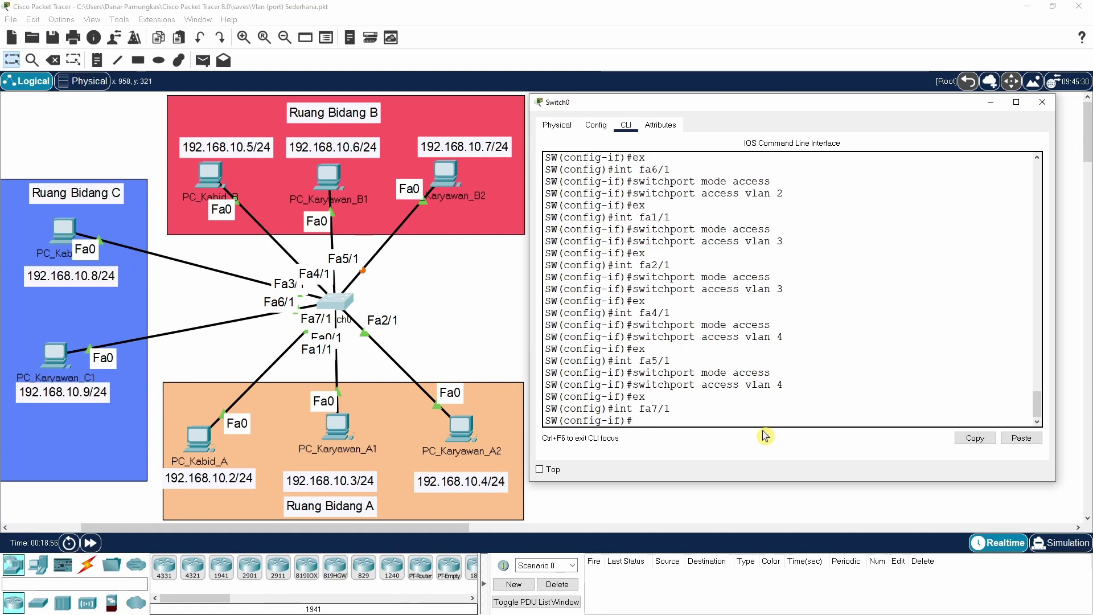
# - Set FastEthernet 7/1 to access mode, assign it to VLAN 5 and exit the interface configuration
pyautogui.press('Up')
pyautogui.press('Up')
pyautogui.press('Up')
pyautogui.press('Up')
pyautogui.press('Return')
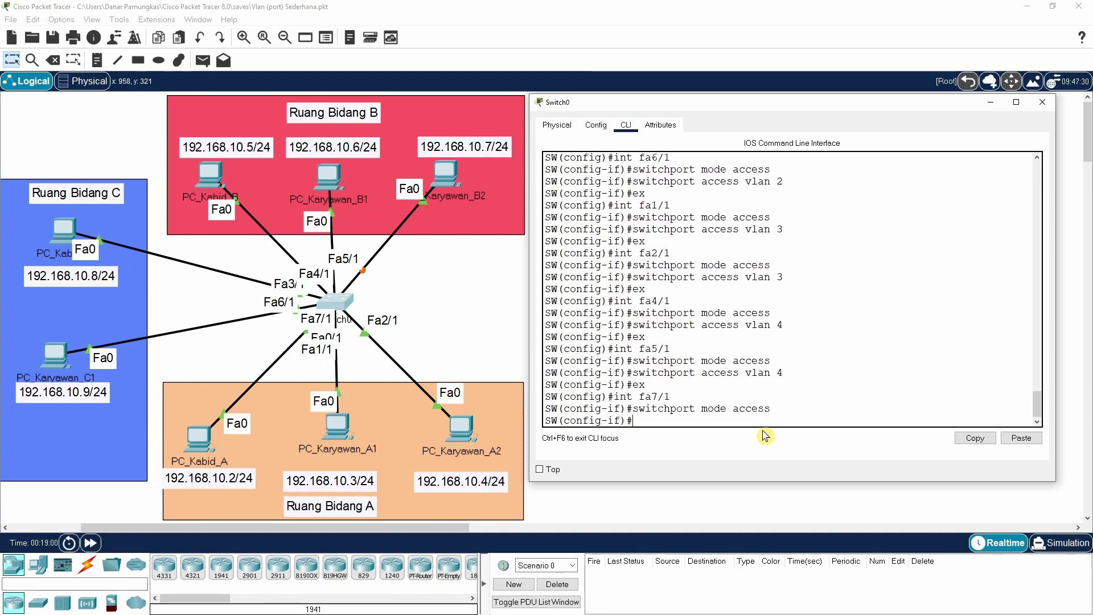
pyautogui.press('Up')
pyautogui.press('Up')
pyautogui.press('Up')
pyautogui.press('Up')
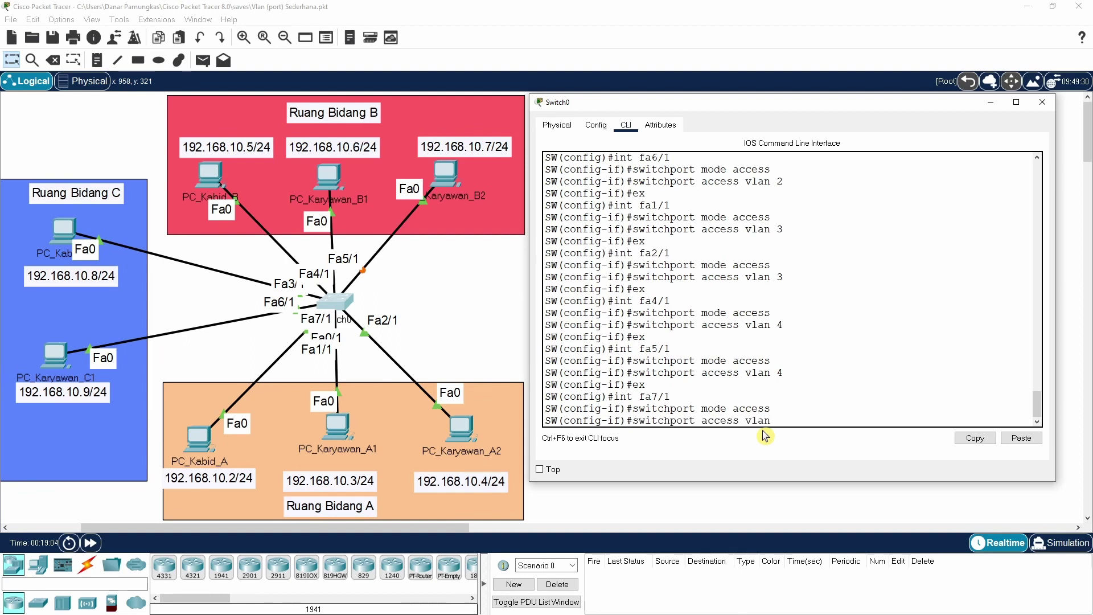
pyautogui.write('5')
pyautogui.press('Return')
pyautogui.write('ex')
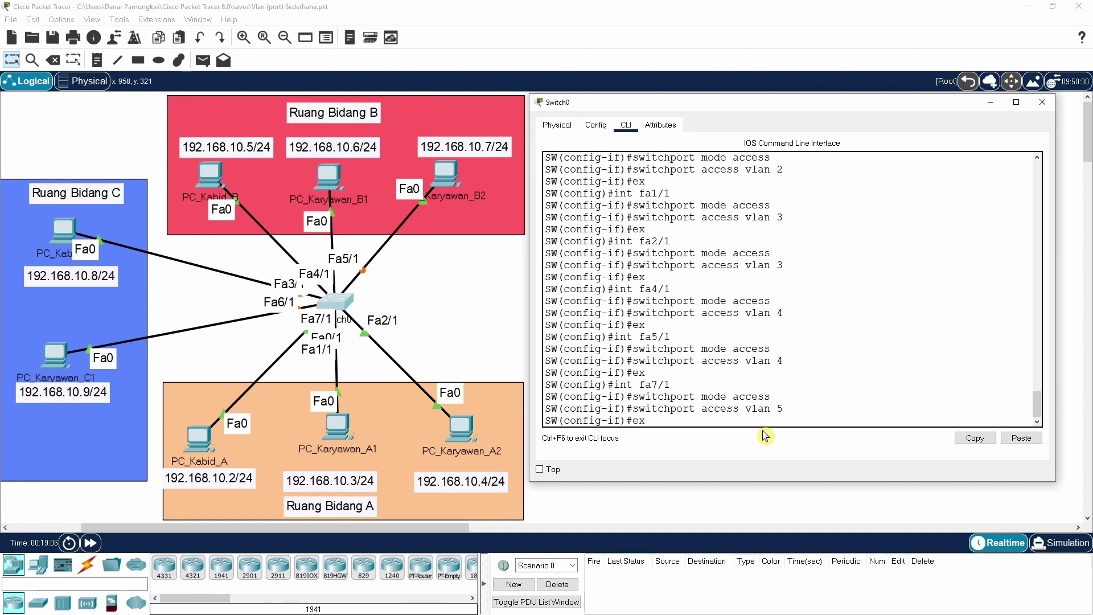
pyautogui.press('Return')
# - Leave configuration mode with end and display the switch's VLAN table with sh vlan
pyautogui.write('end')
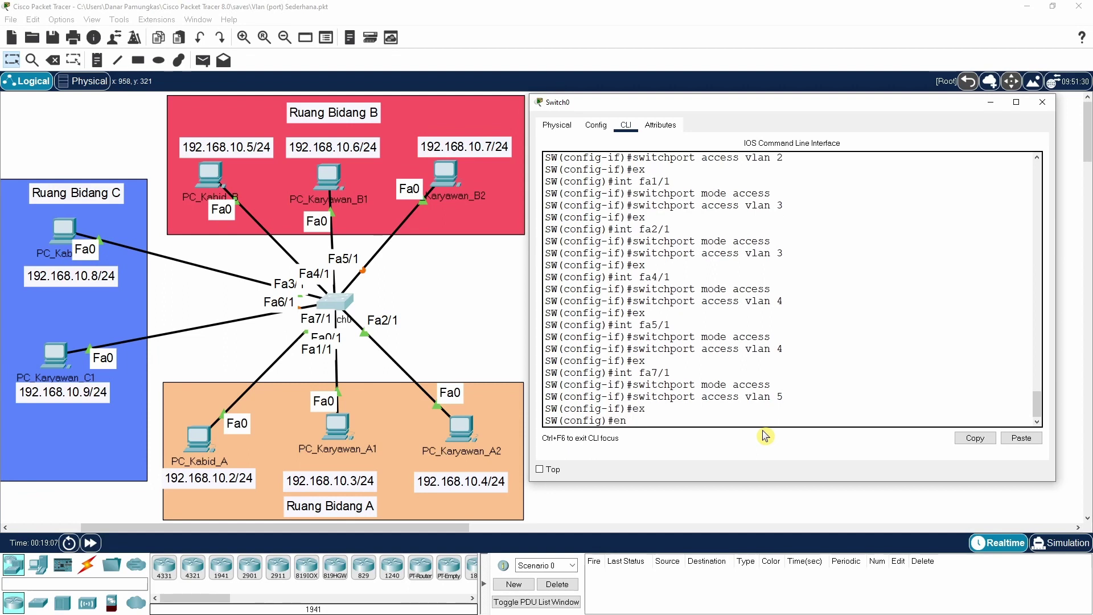
pyautogui.press('Return')
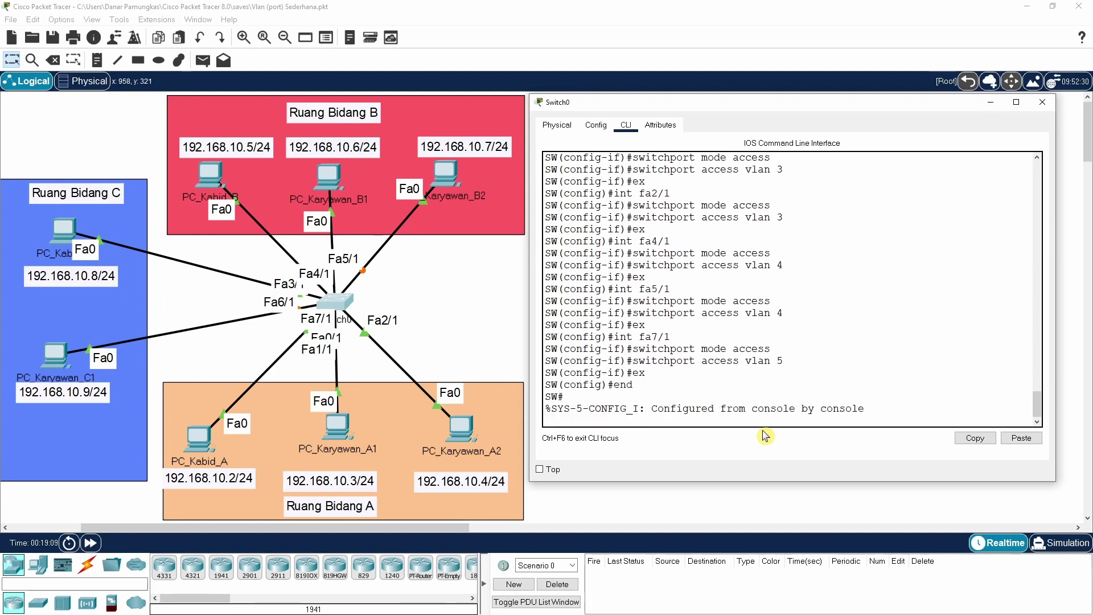
pyautogui.press('Return')
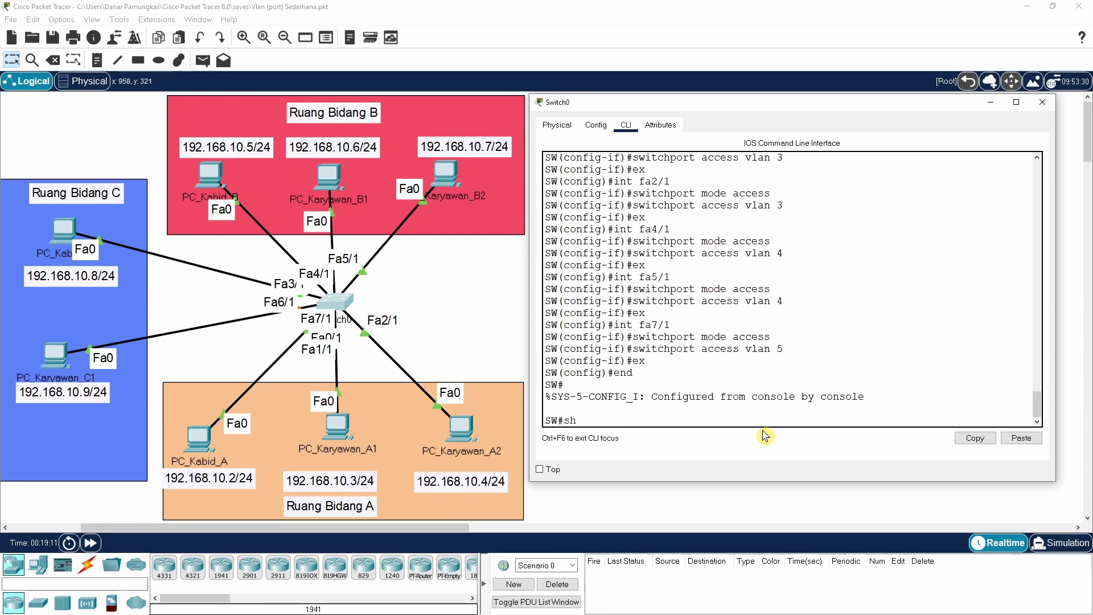
pyautogui.write('sh vlan')
pyautogui.press('Return')
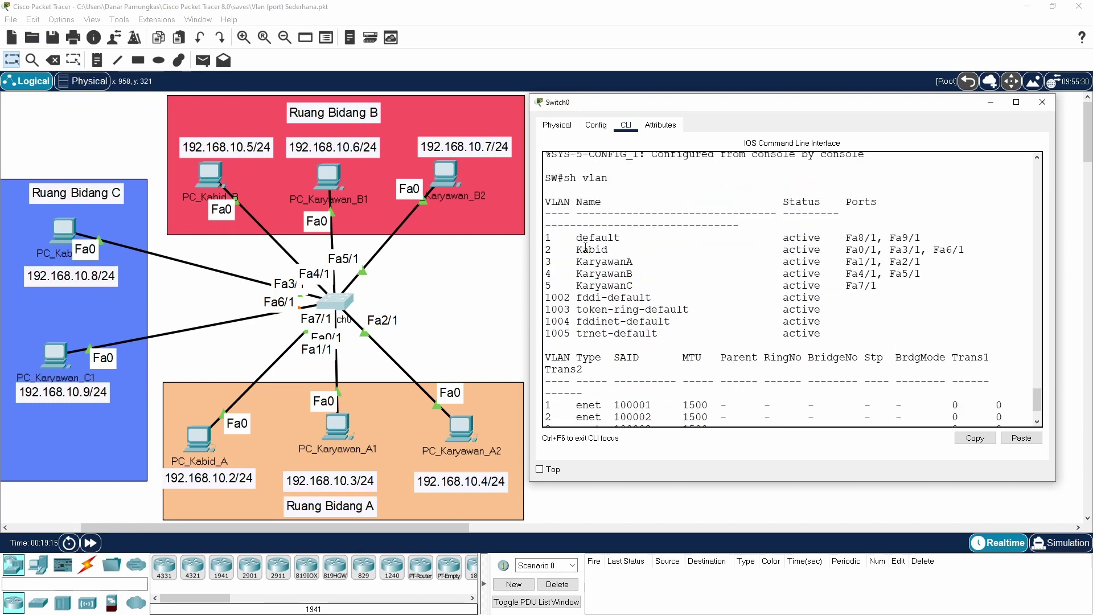
# - Review the ports assigned to VLANs 2 to 5 in the VLAN table, highlighting each entry, and return to the topology
pyautogui.moveTo(546, 249); pyautogui.dragTo(909, 284)
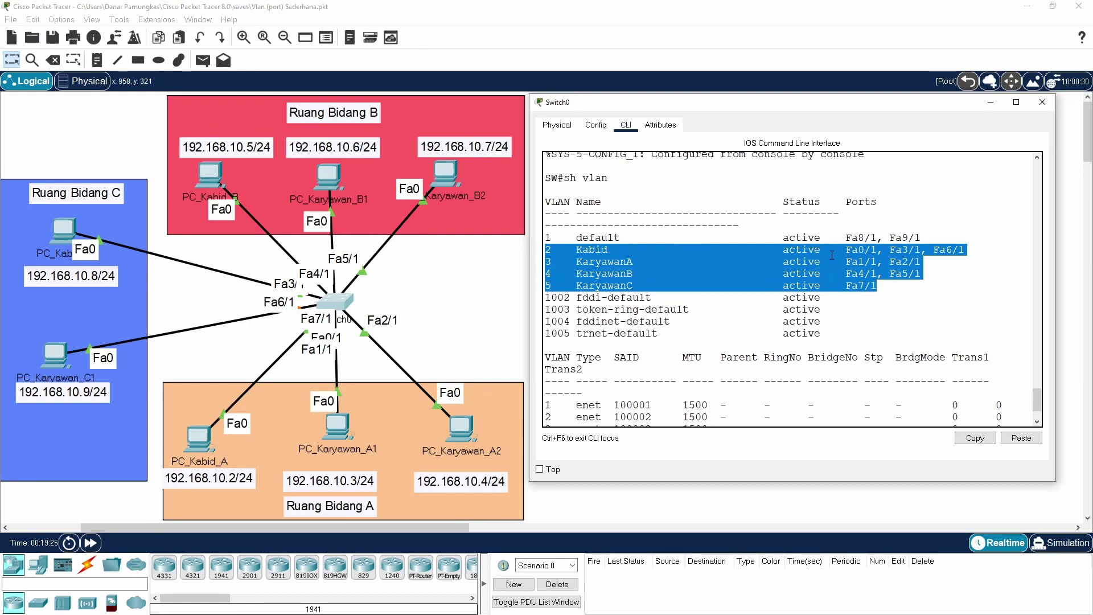
pyautogui.moveTo(844, 251); pyautogui.dragTo(963, 246)
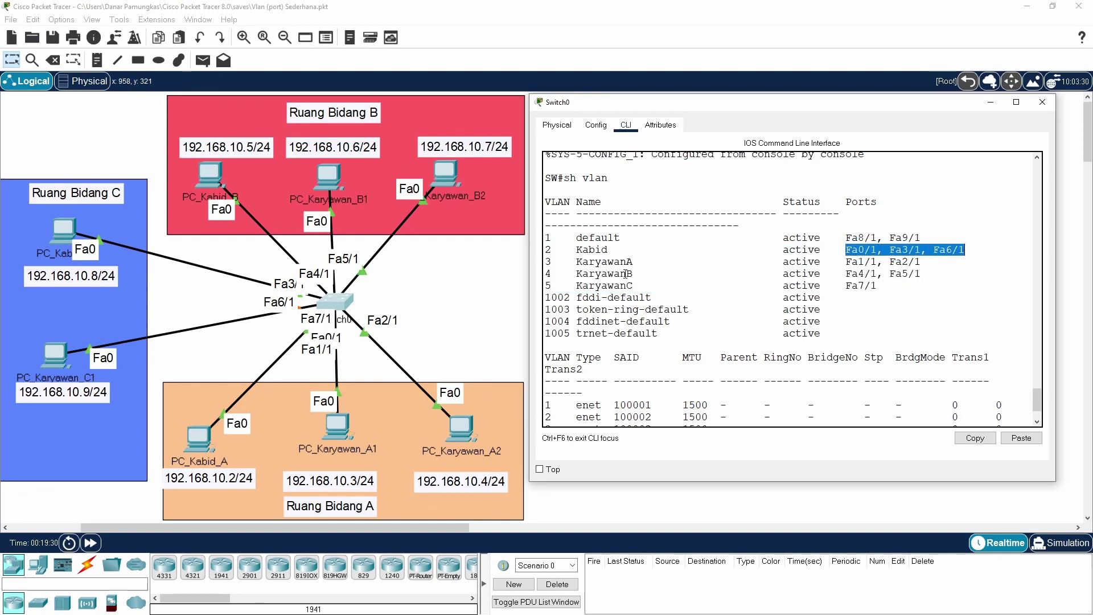
pyautogui.moveTo(845, 262); pyautogui.dragTo(921, 263)
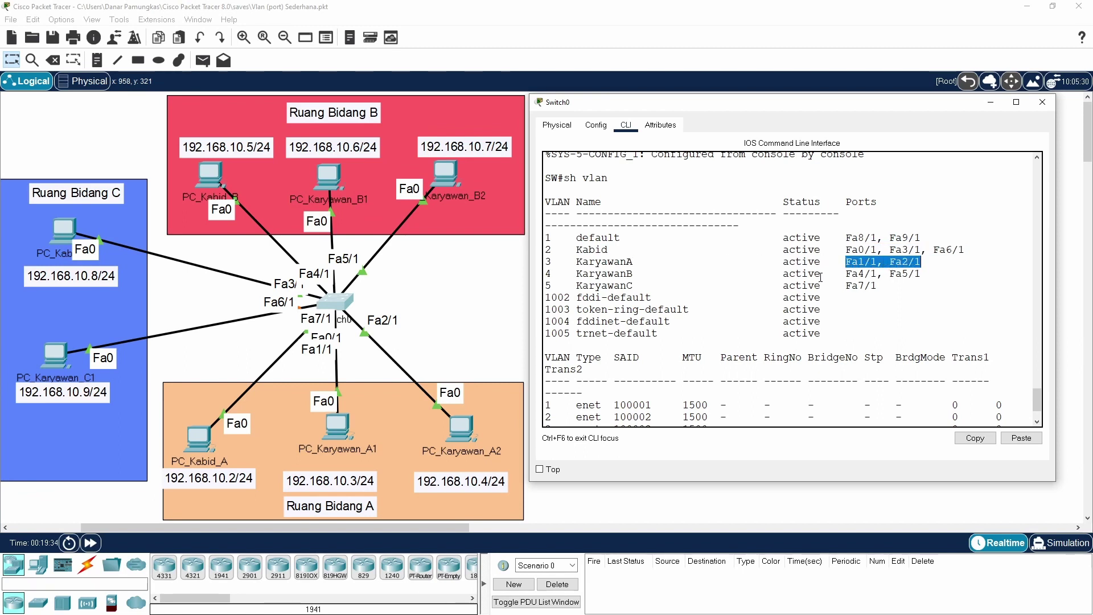
pyautogui.moveTo(847, 274); pyautogui.dragTo(911, 277)
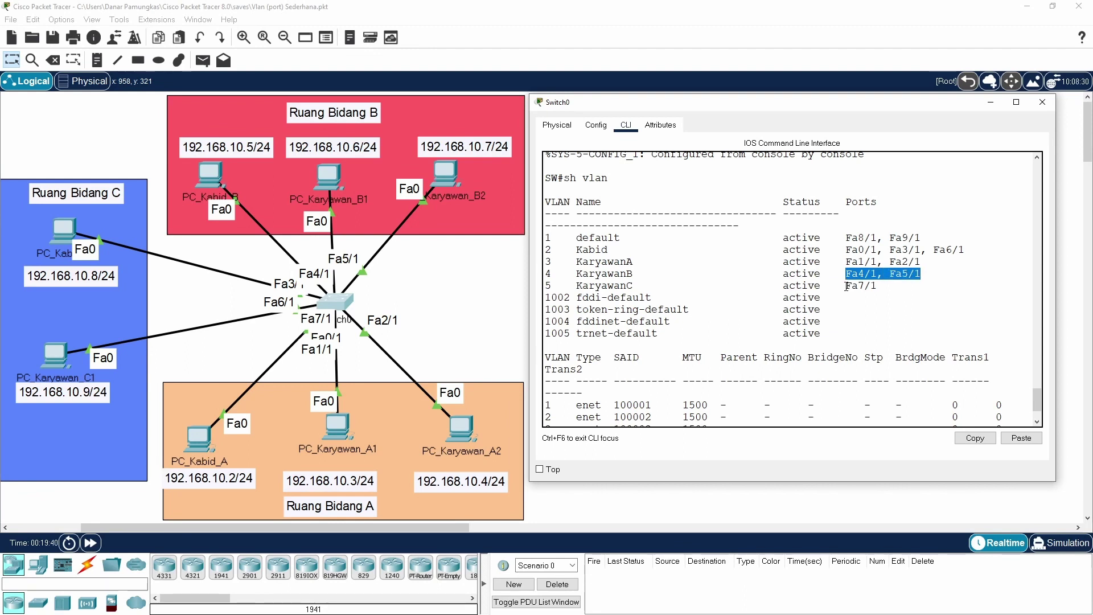
pyautogui.moveTo(845, 286); pyautogui.dragTo(879, 285)
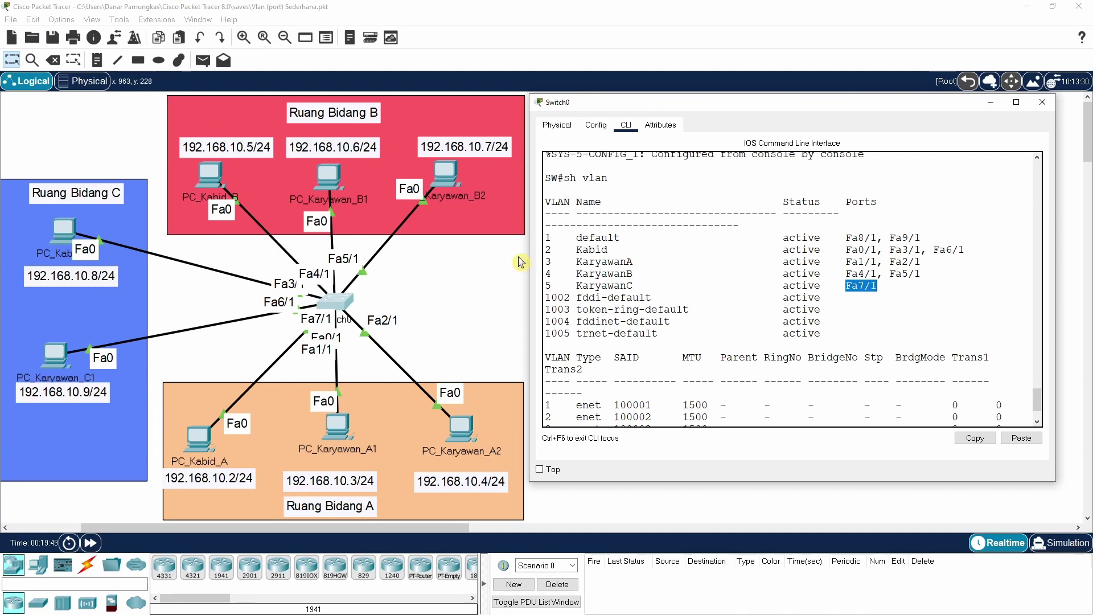
pyautogui.click(489, 268)
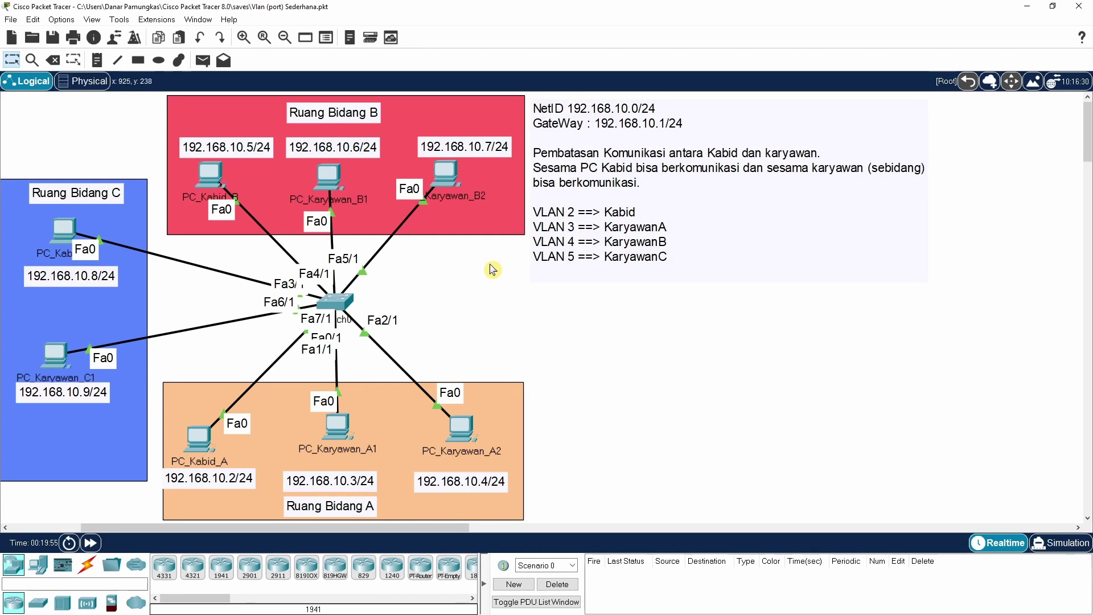
# - Ping the broadcast address 192.168.10.255 from PC_Kabid_A's Command Prompt, highlight a replying host's address and return to the topology
pyautogui.click(202, 442)
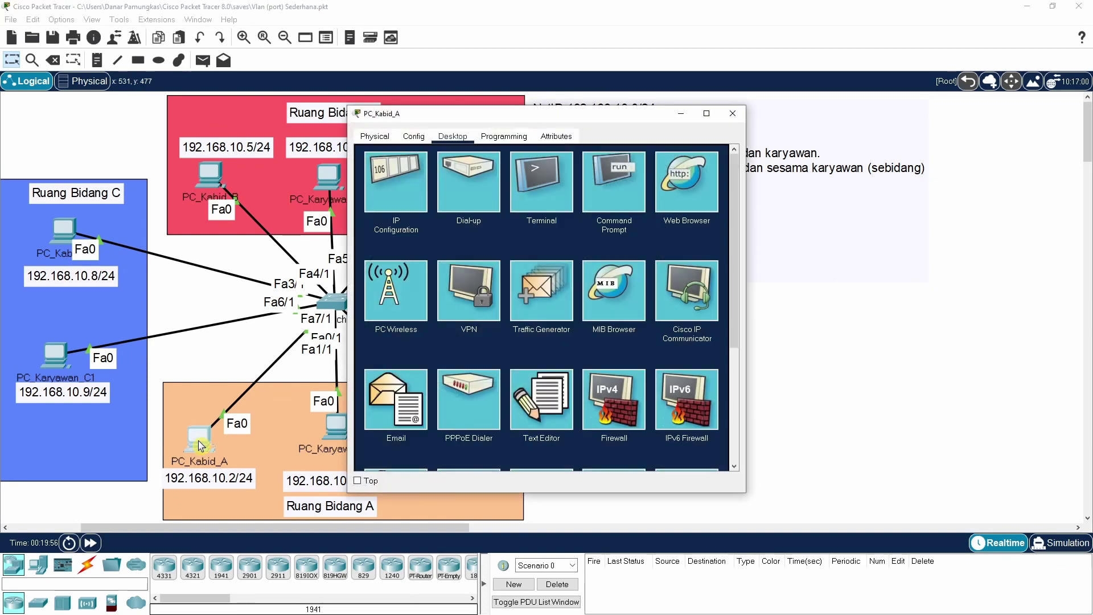
pyautogui.click(592, 170)
pyautogui.moveTo(598, 120); pyautogui.dragTo(810, 96)
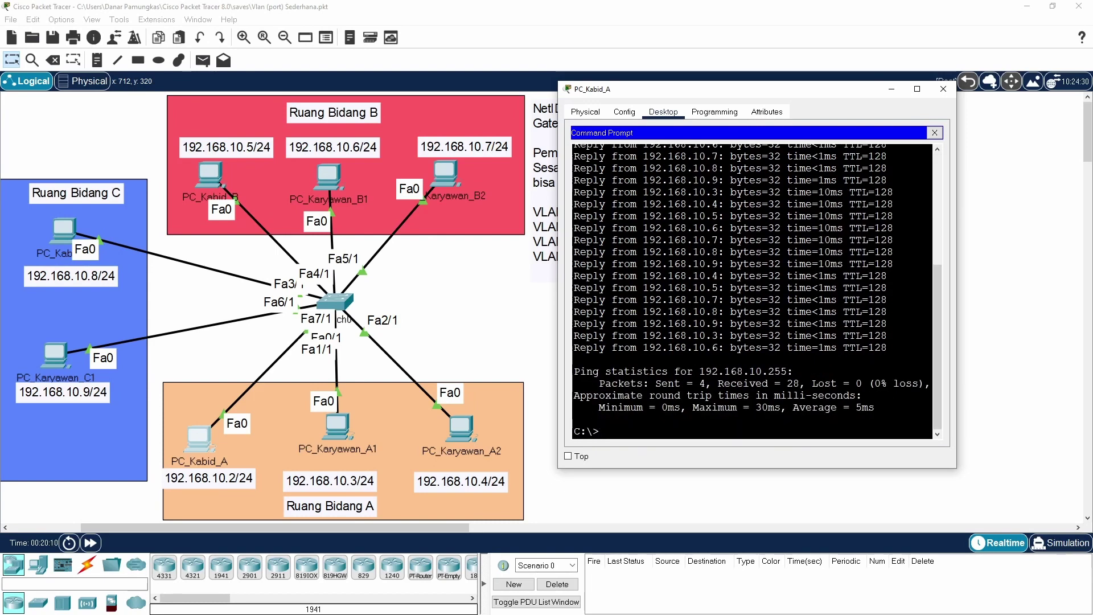
pyautogui.press('Up')
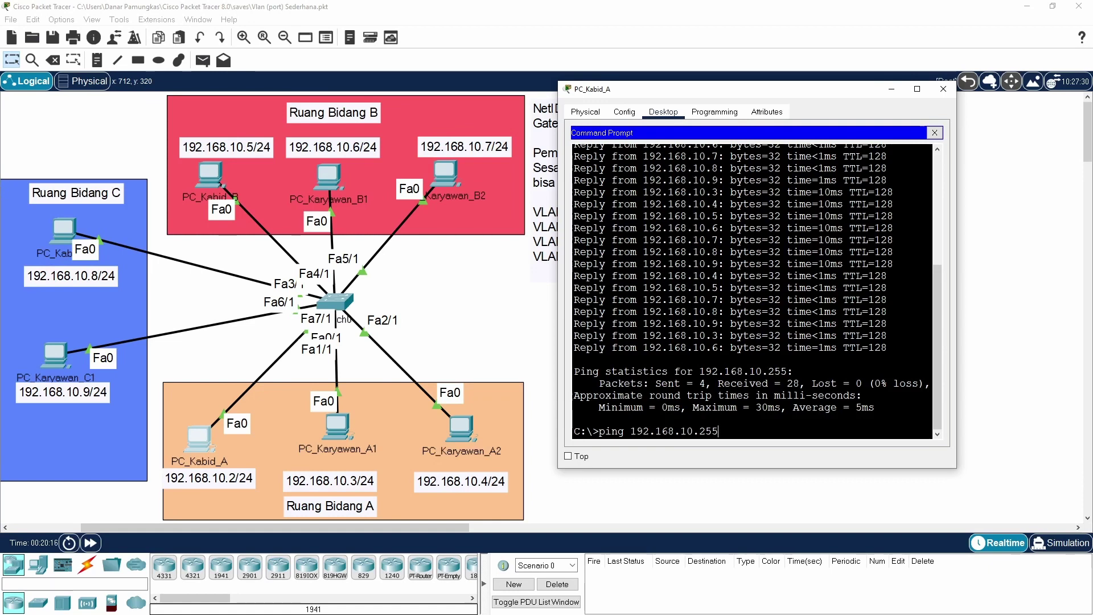
pyautogui.press('Return')
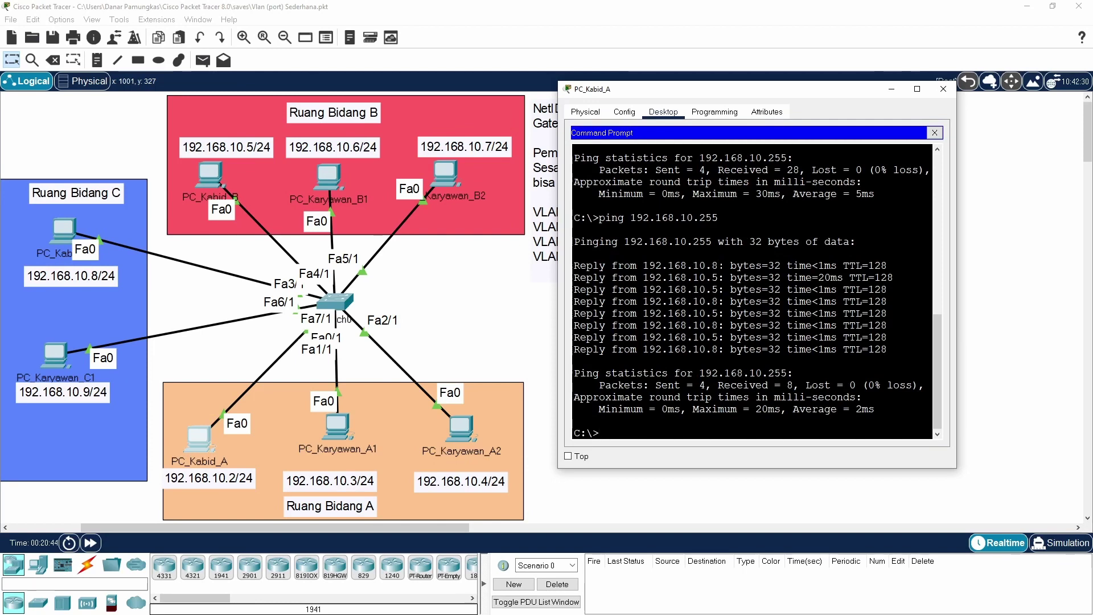
pyautogui.moveTo(718, 266); pyautogui.dragTo(693, 266)
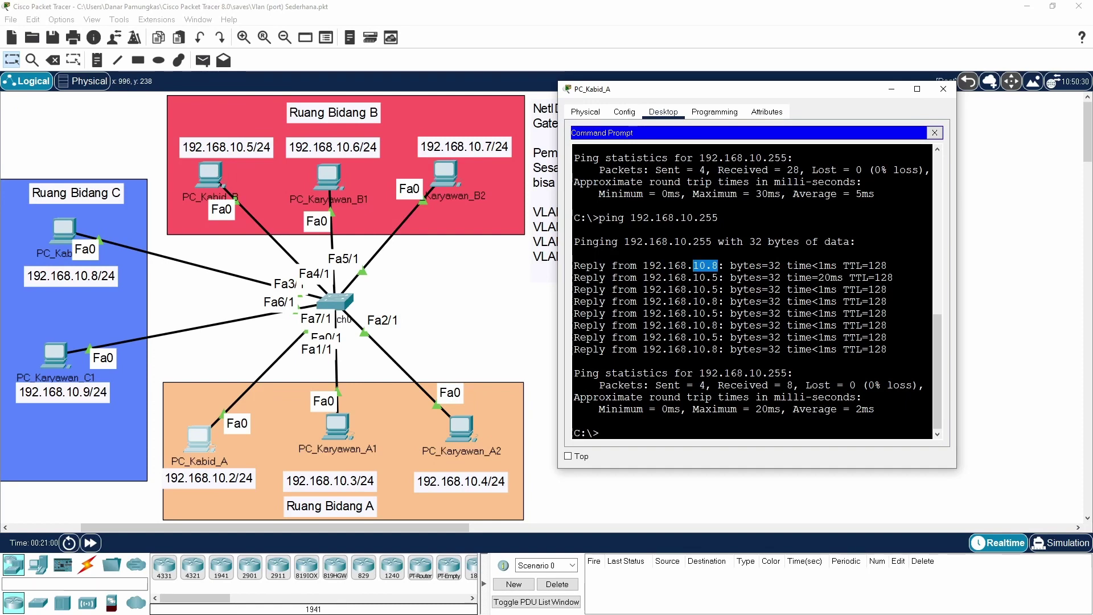
pyautogui.click(504, 322)
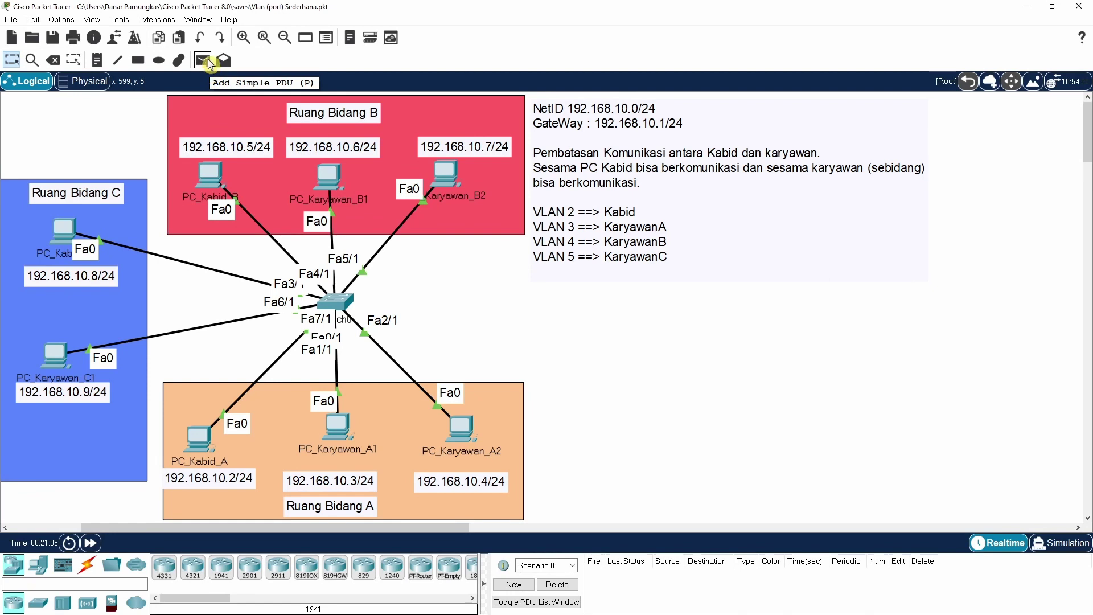
# - Send two simple PDUs from PC_Kabid_A to PC_Karyawan_A1 to test their isolation, and delete the test scenario
pyautogui.click(209, 65)
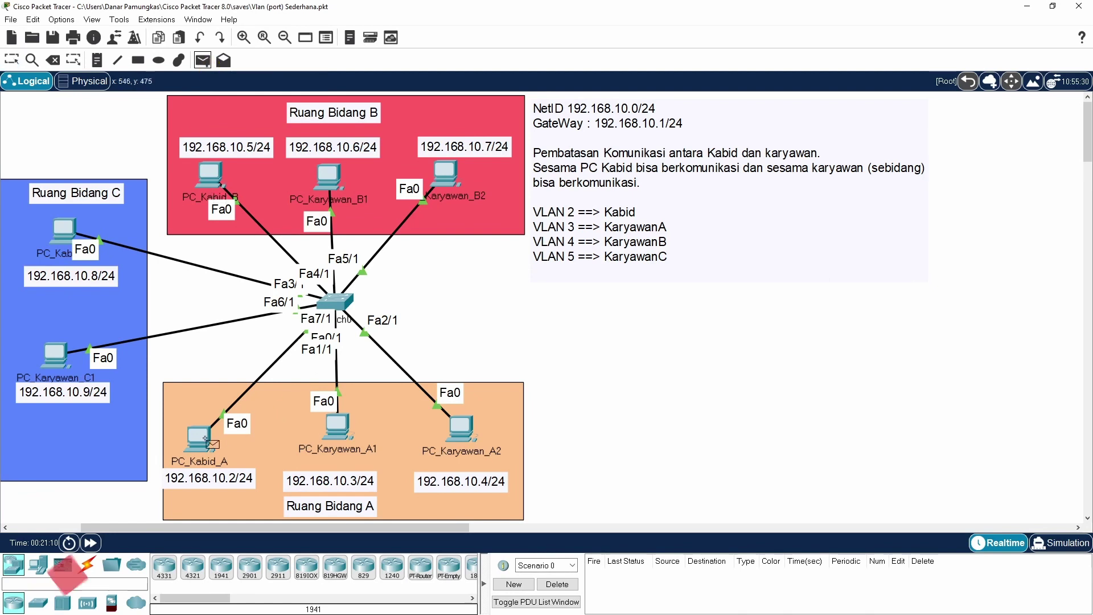
pyautogui.click(202, 442)
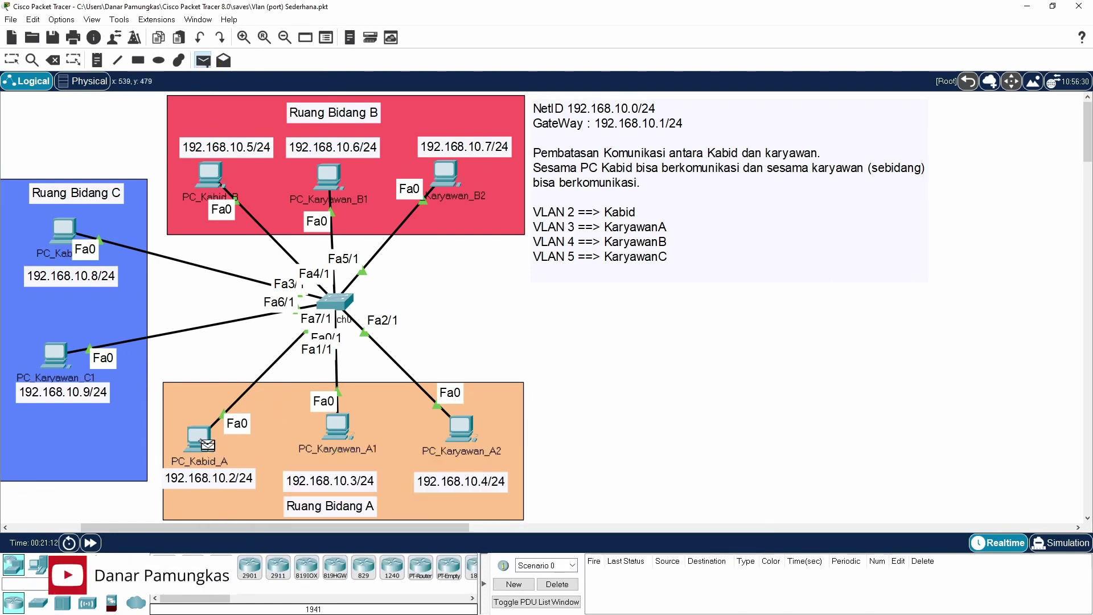
pyautogui.click(339, 427)
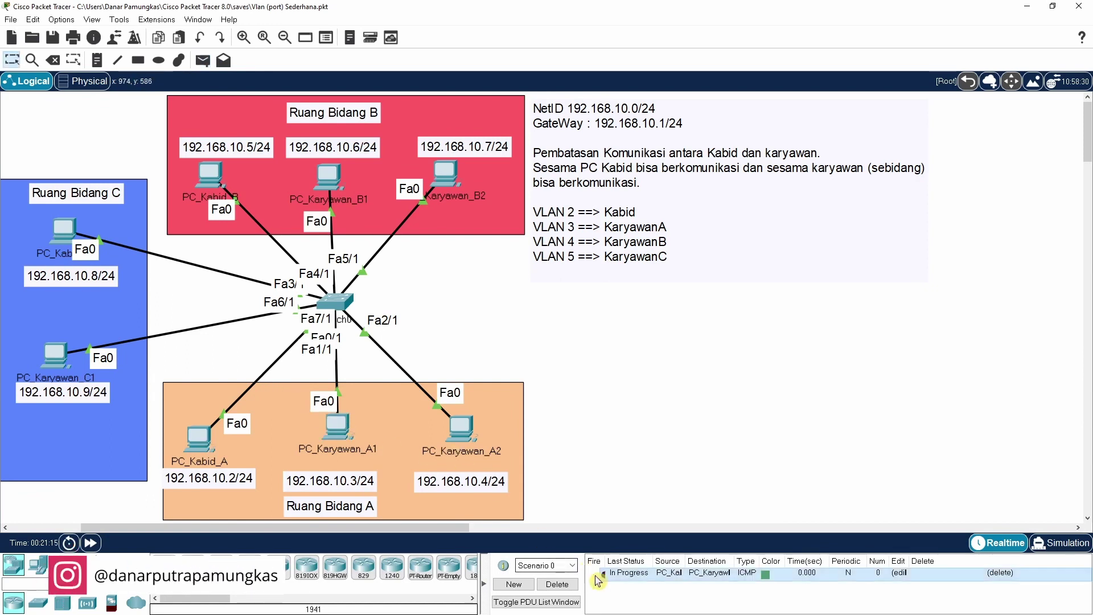
pyautogui.click(203, 59)
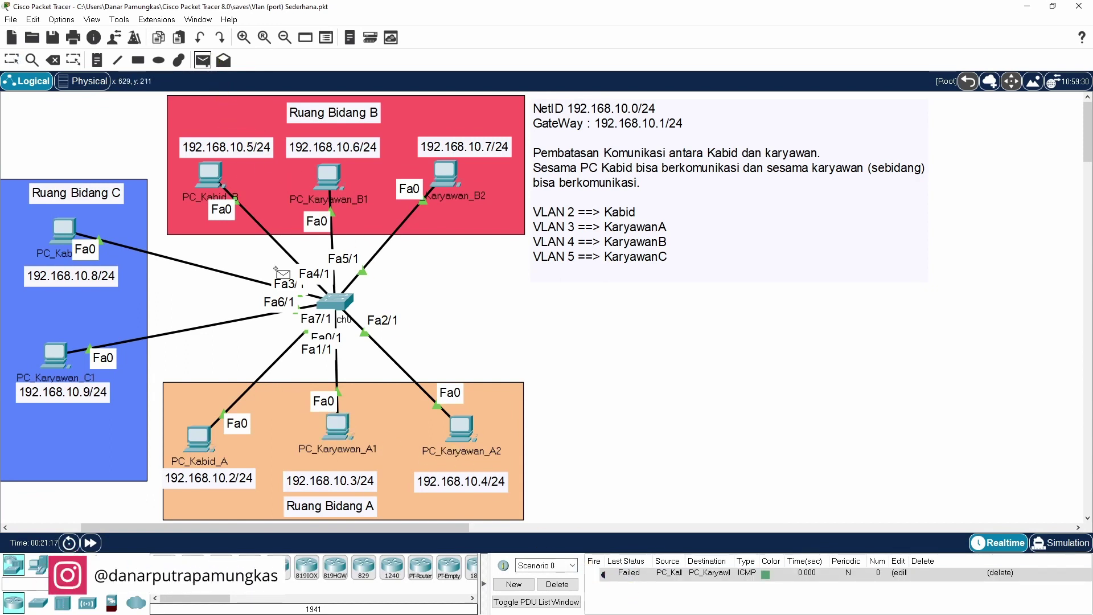
pyautogui.click(200, 439)
pyautogui.click(351, 431)
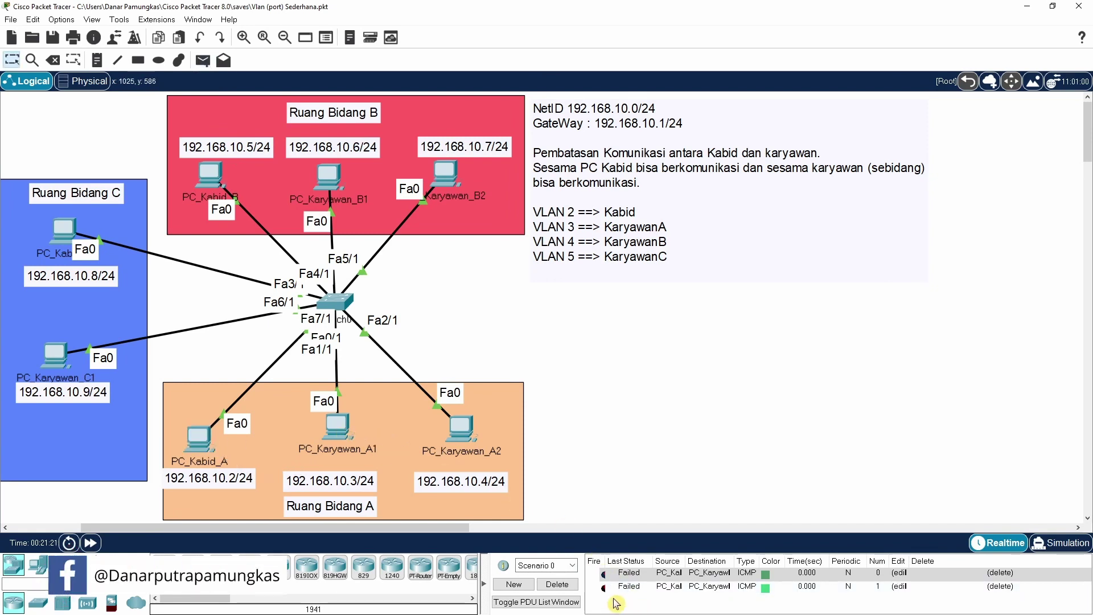
pyautogui.click(557, 584)
# - Send simple PDUs from PC_Karyawan_A1 to PC_Karyawan_A2 and from PC_Karyawan_A1 to PC_Karyawan_B1 to test employee connectivity
pyautogui.click(203, 60)
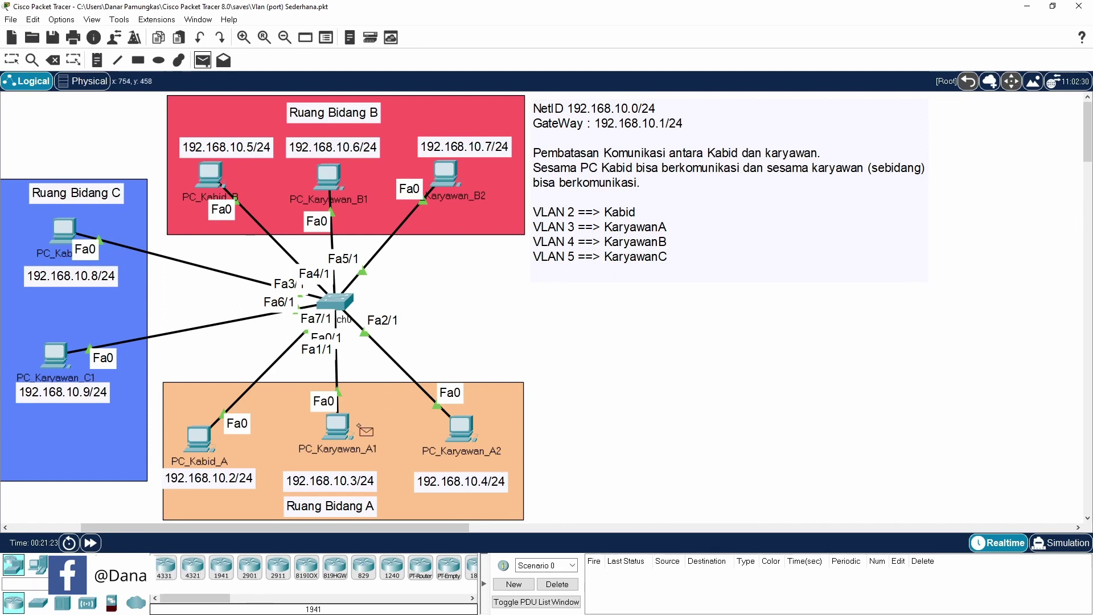
pyautogui.click(342, 428)
pyautogui.click(457, 436)
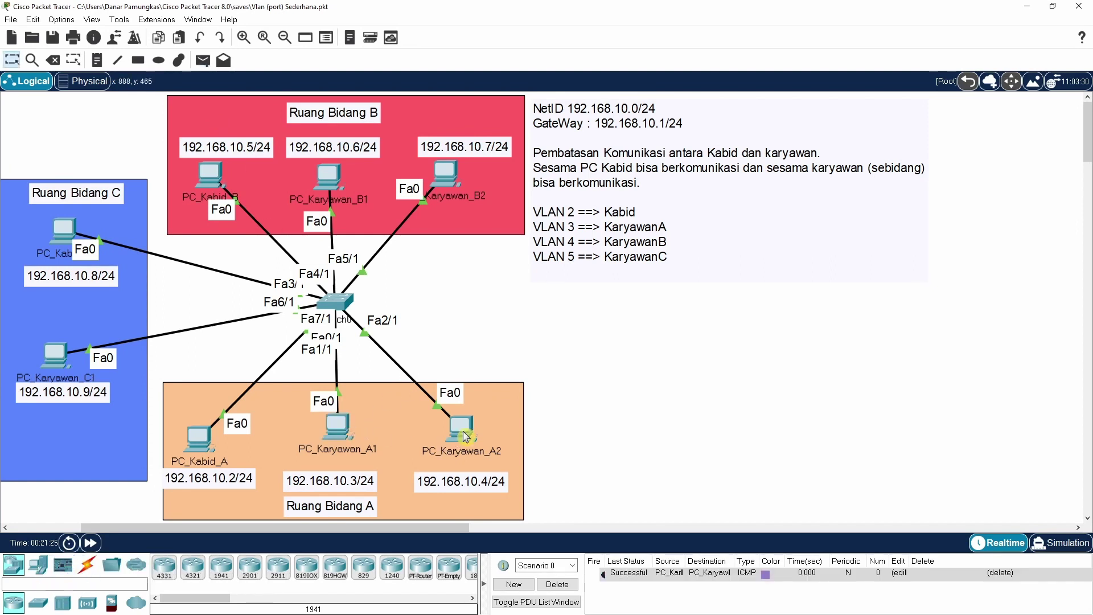
pyautogui.click(203, 59)
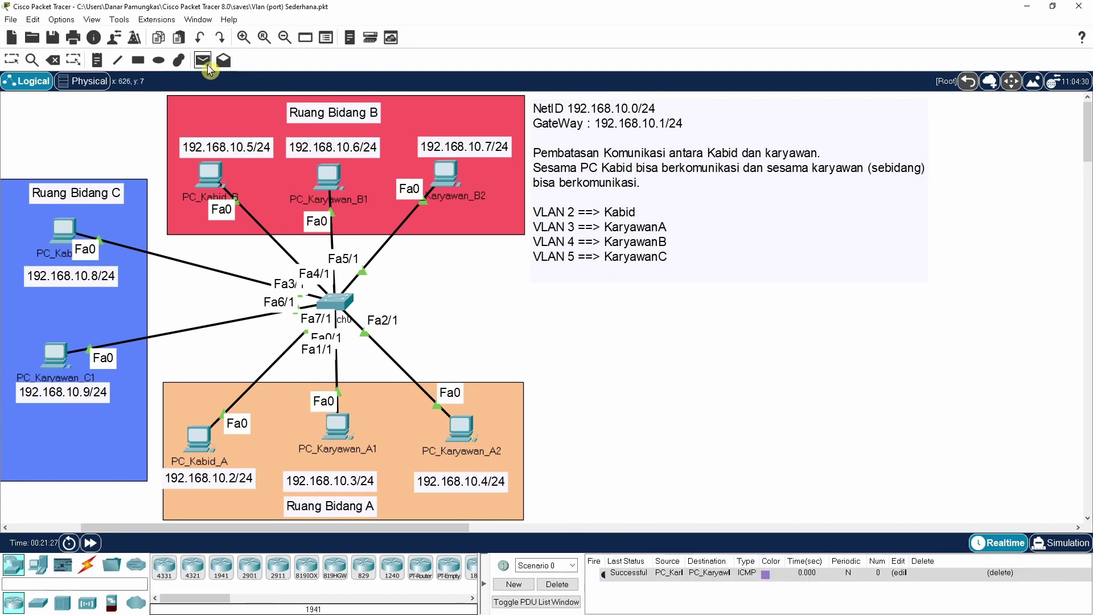
pyautogui.click(344, 428)
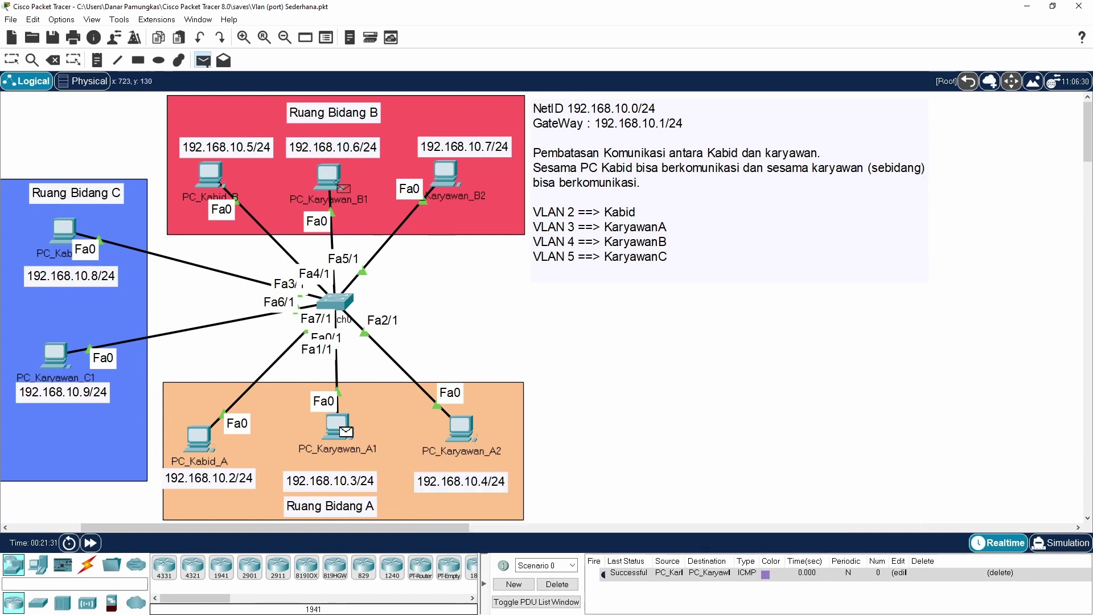
pyautogui.click(330, 177)
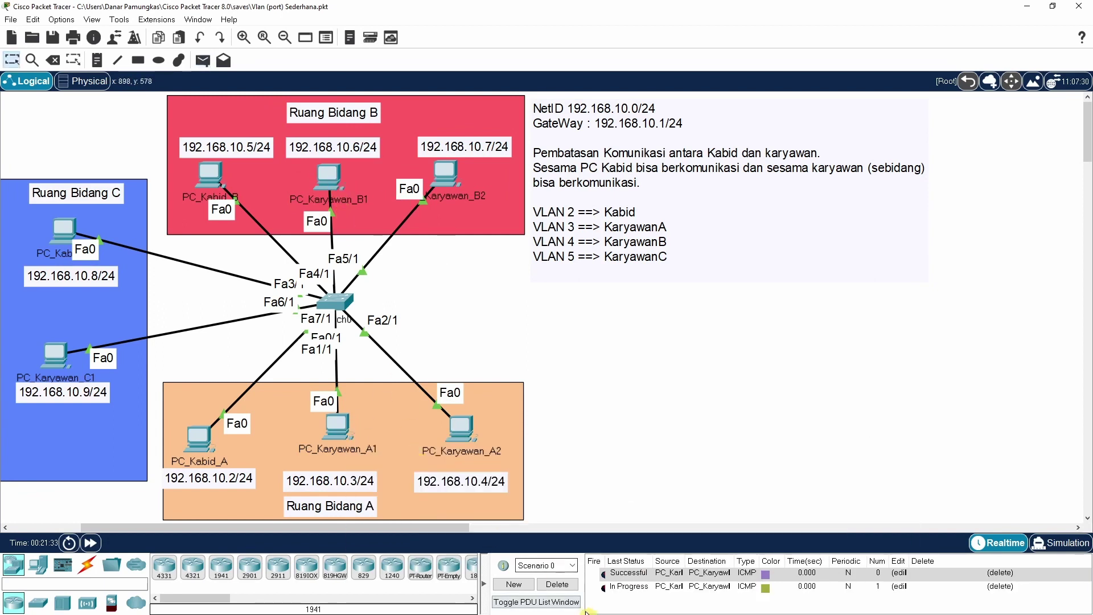
# - Send a simple PDU from PC_Karyawan_B1 to PC_Karyawan_C1 and delete the test scenario
pyautogui.click(203, 60)
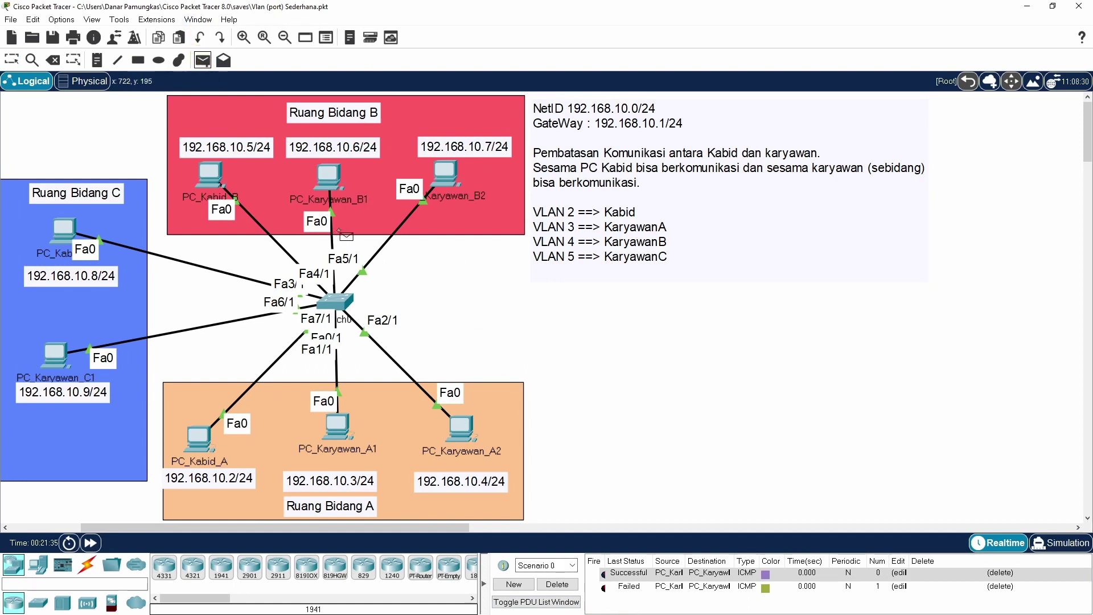
pyautogui.click(330, 176)
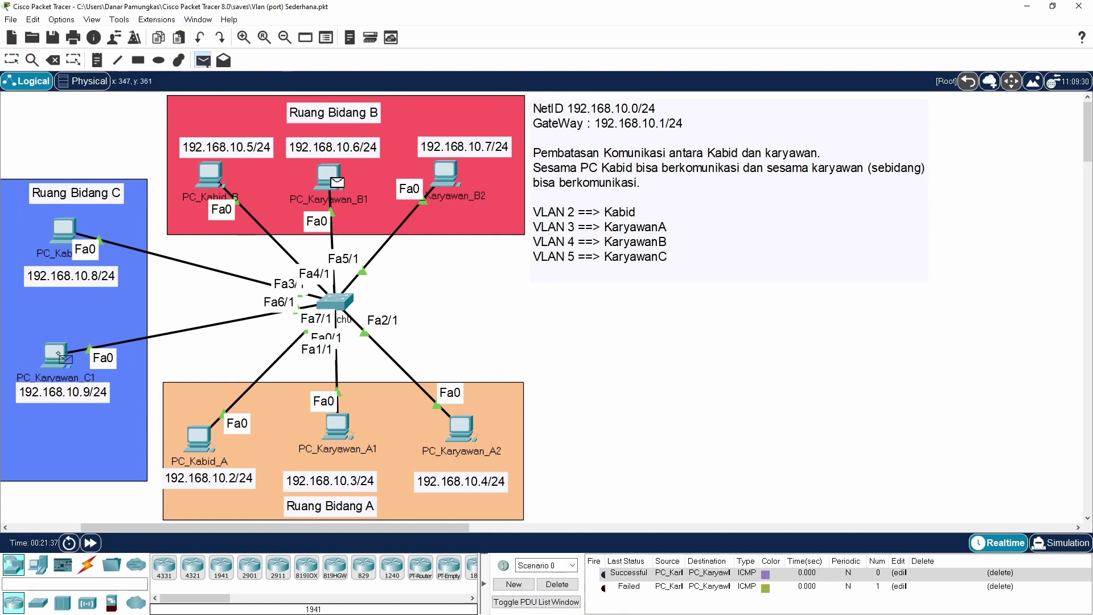
pyautogui.click(60, 356)
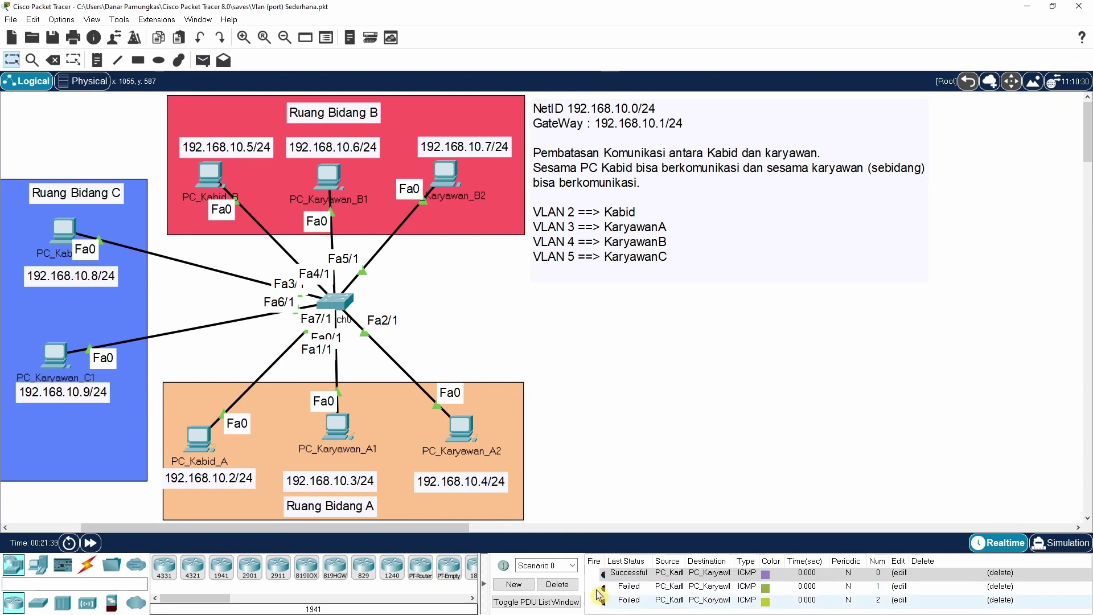
pyautogui.click(548, 586)
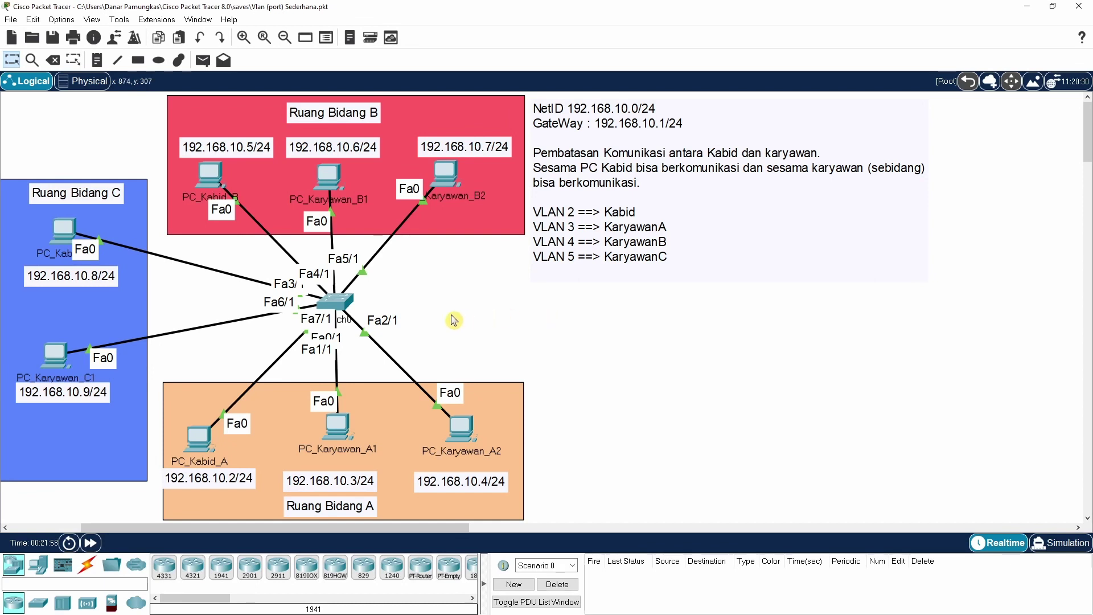
# - Add a PC to Ruang Bidang C below PC_Karyawan_C1 and name it PC_Karyawan_C2
pyautogui.click(39, 565)
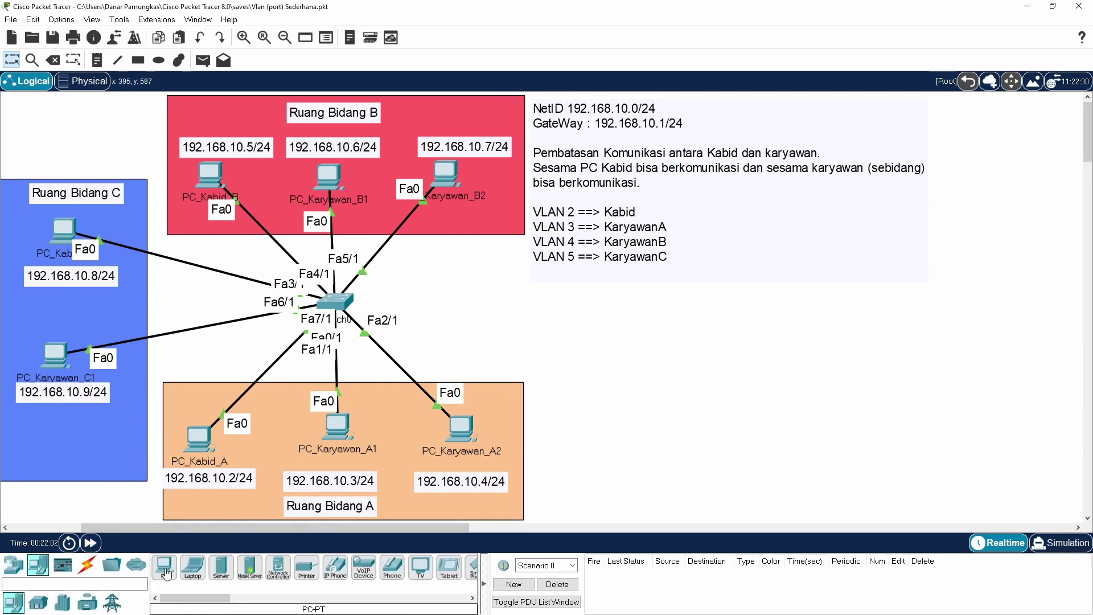
pyautogui.moveTo(166, 572); pyautogui.dragTo(79, 453)
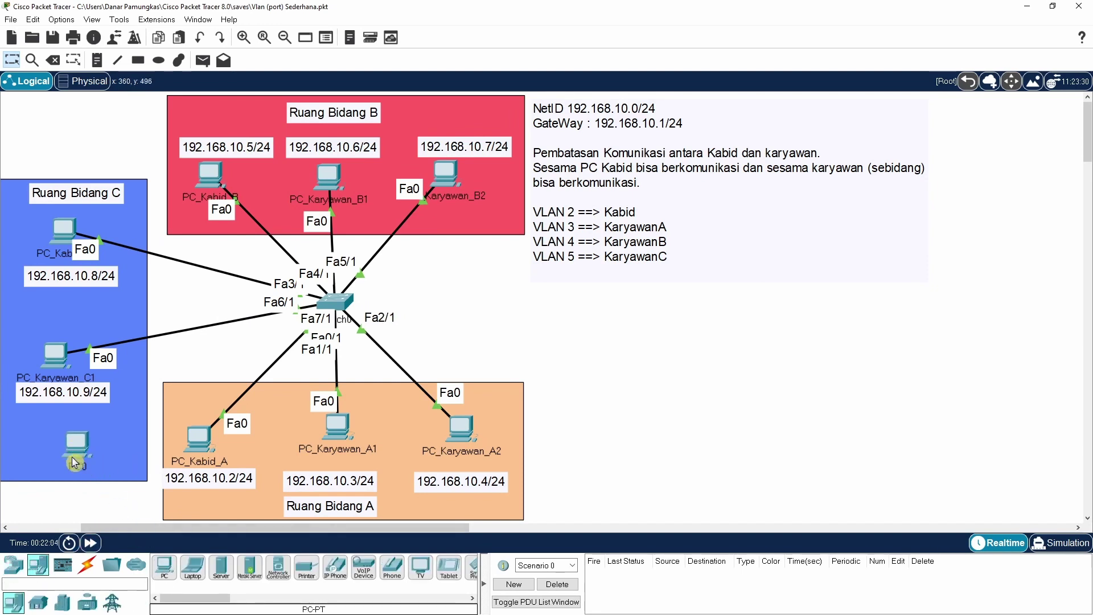
pyautogui.click(80, 451)
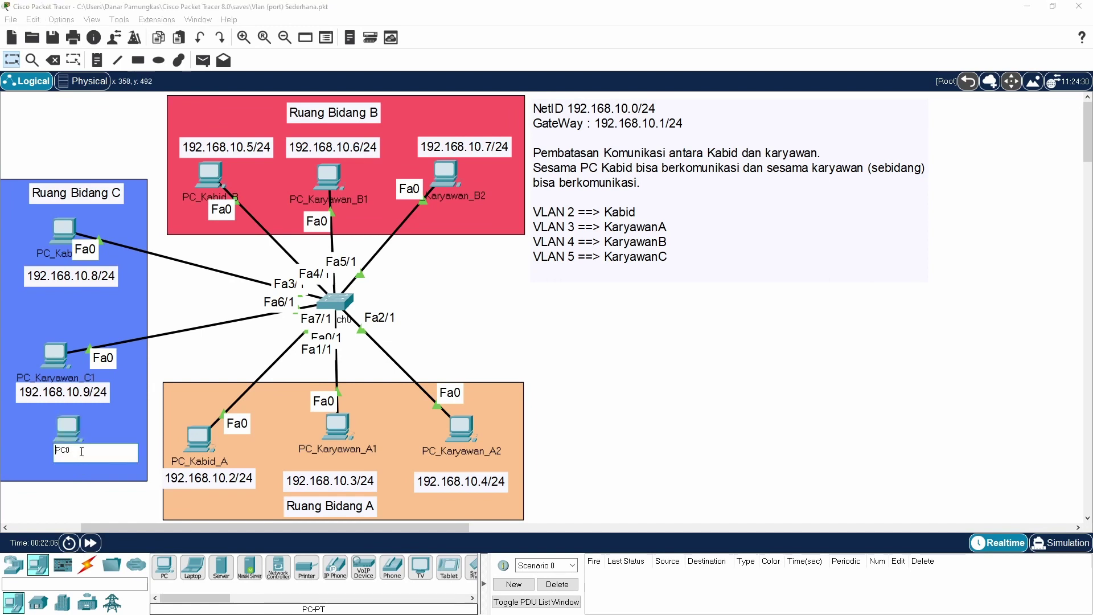
pyautogui.press('BackSpace')
pyautogui.write('_Karyawan')
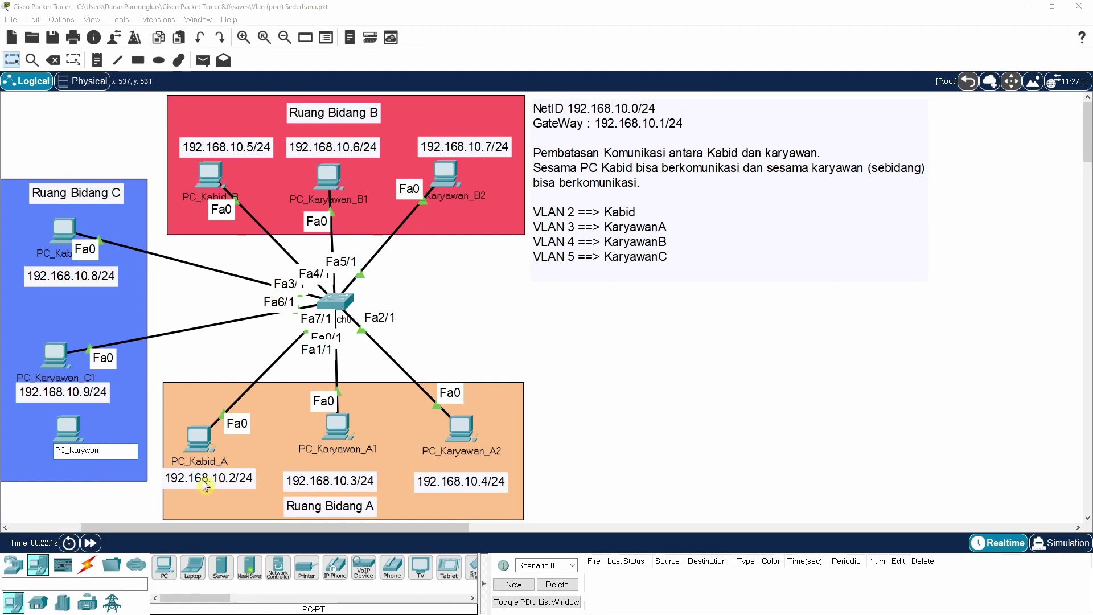
pyautogui.press('BackSpace')
pyautogui.press('BackSpace')
pyautogui.press('BackSpace')
pyautogui.press('BackSpace')
pyautogui.write('awan_C2')
pyautogui.press('Return')
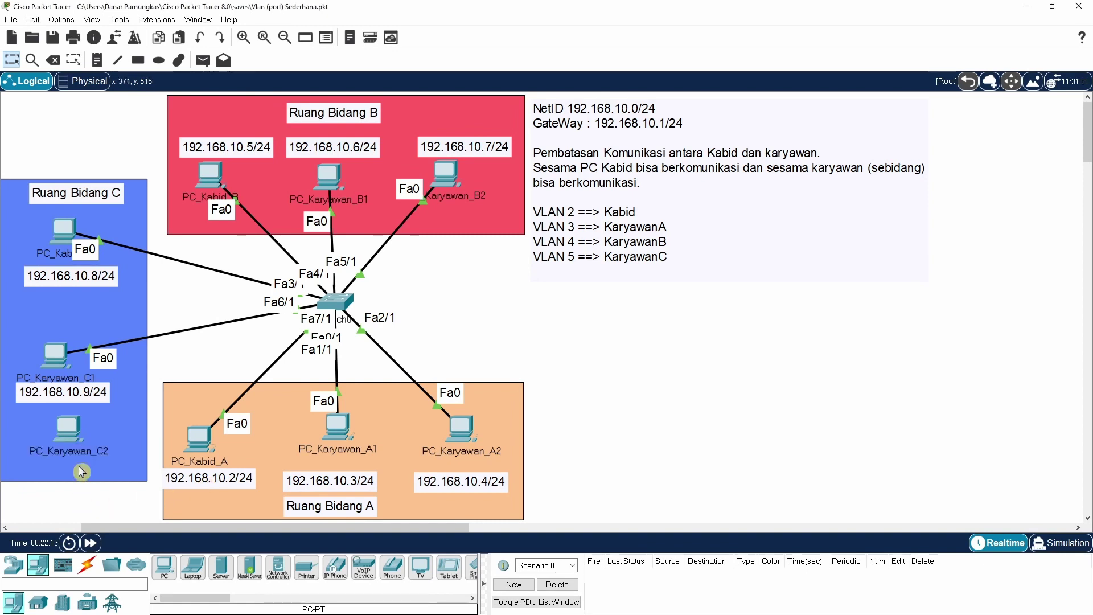
# - Connect PC_Karyawan_C2's FastEthernet0 to Switch0's FastEthernet8/1 with a copper straight-through cable and shift the PC slightly lower
pyautogui.click(87, 564)
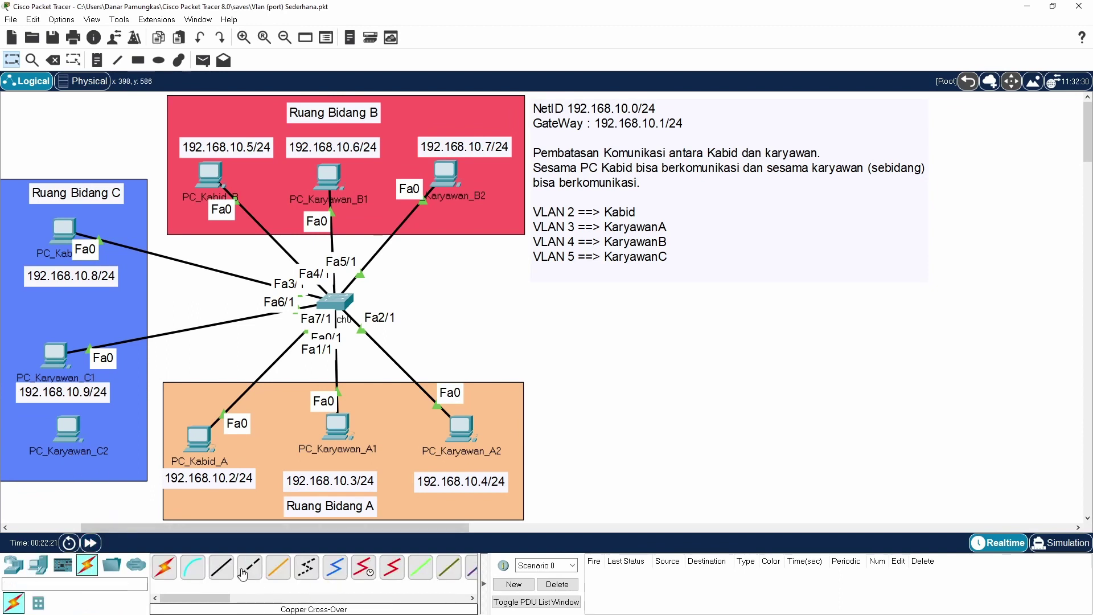
pyautogui.click(67, 429)
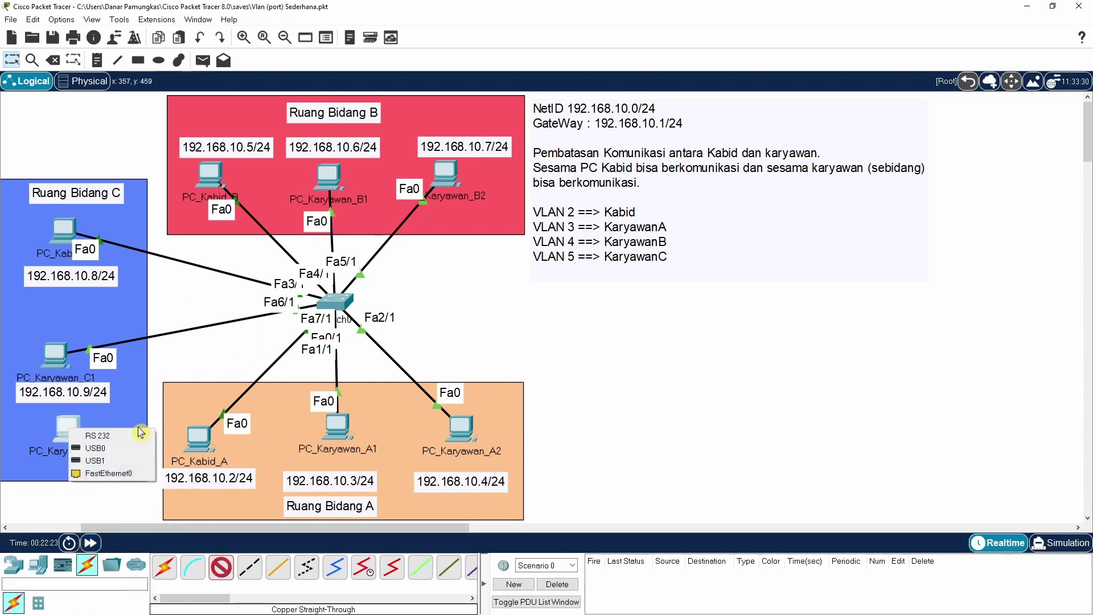
pyautogui.click(105, 475)
pyautogui.click(339, 305)
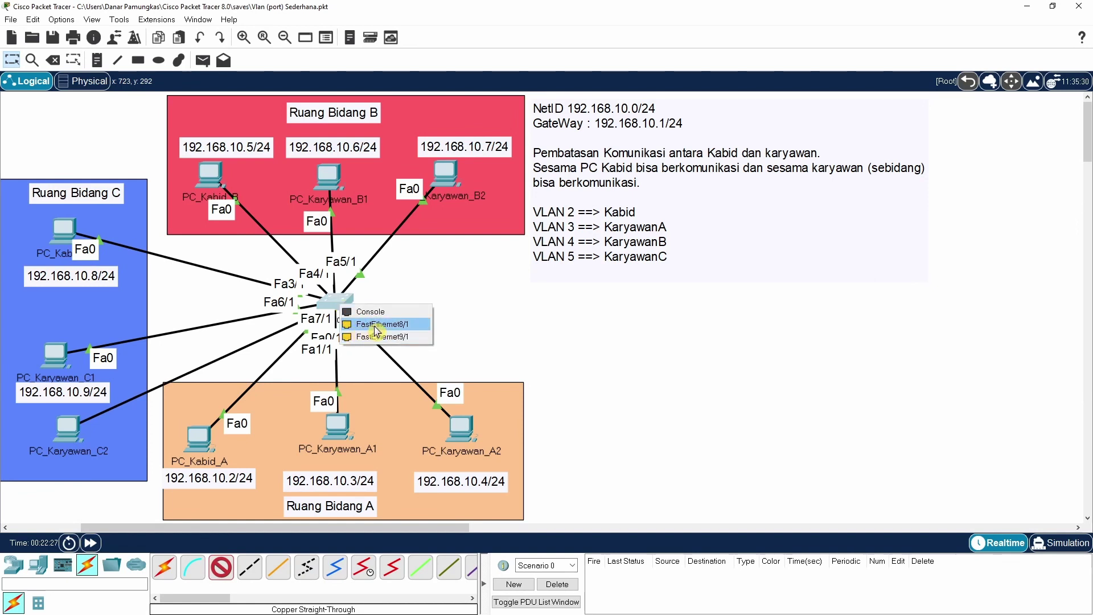
pyautogui.click(376, 324)
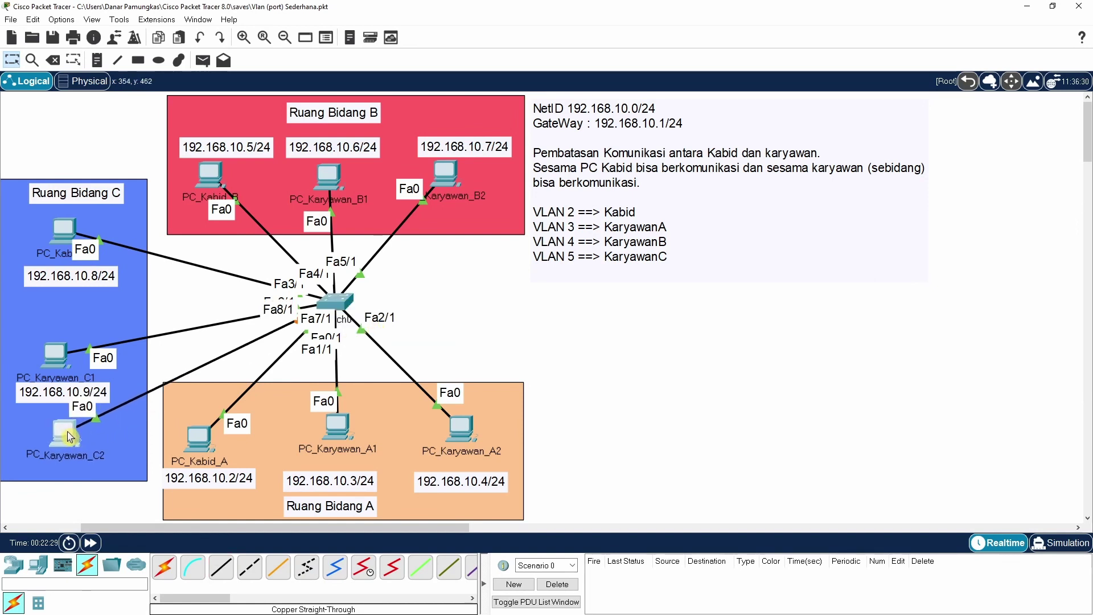
pyautogui.moveTo(69, 437); pyautogui.dragTo(62, 452)
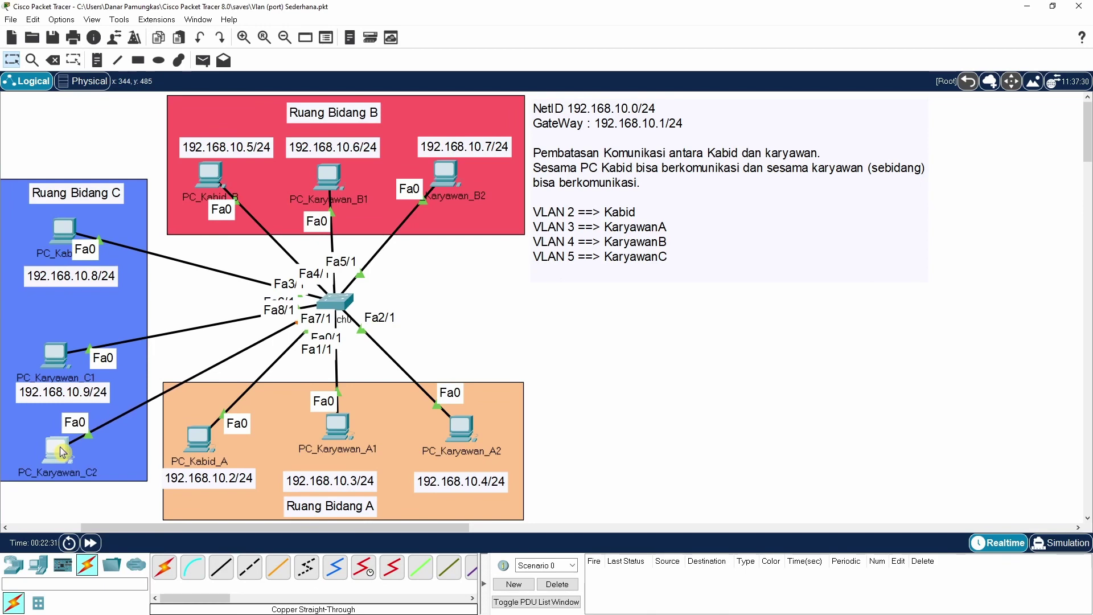
# - Set PC_Karyawan_C2's static IPv4 address to 192.168.10.10 with subnet mask 255.255.255.0
pyautogui.click(61, 452)
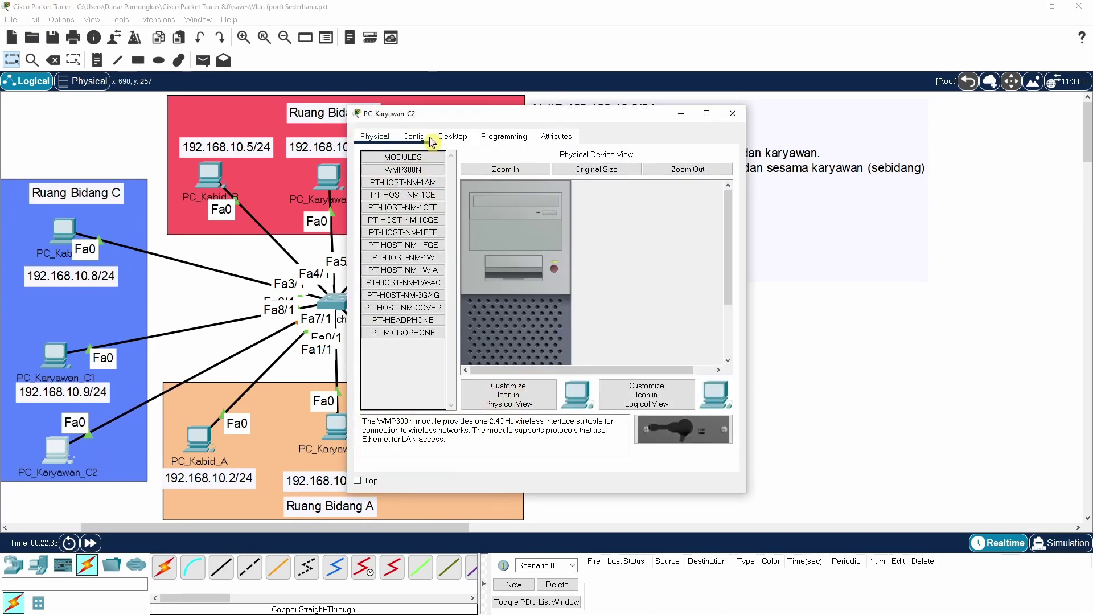
pyautogui.click(452, 136)
pyautogui.click(411, 200)
pyautogui.moveTo(593, 114); pyautogui.dragTo(765, 117)
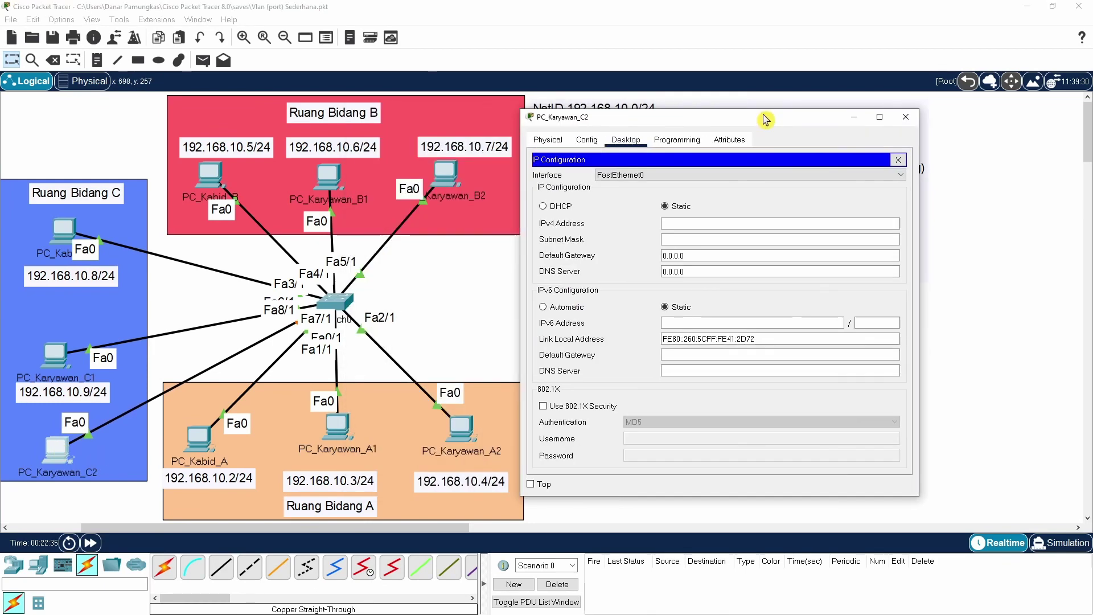
pyautogui.click(715, 224)
pyautogui.write('1')
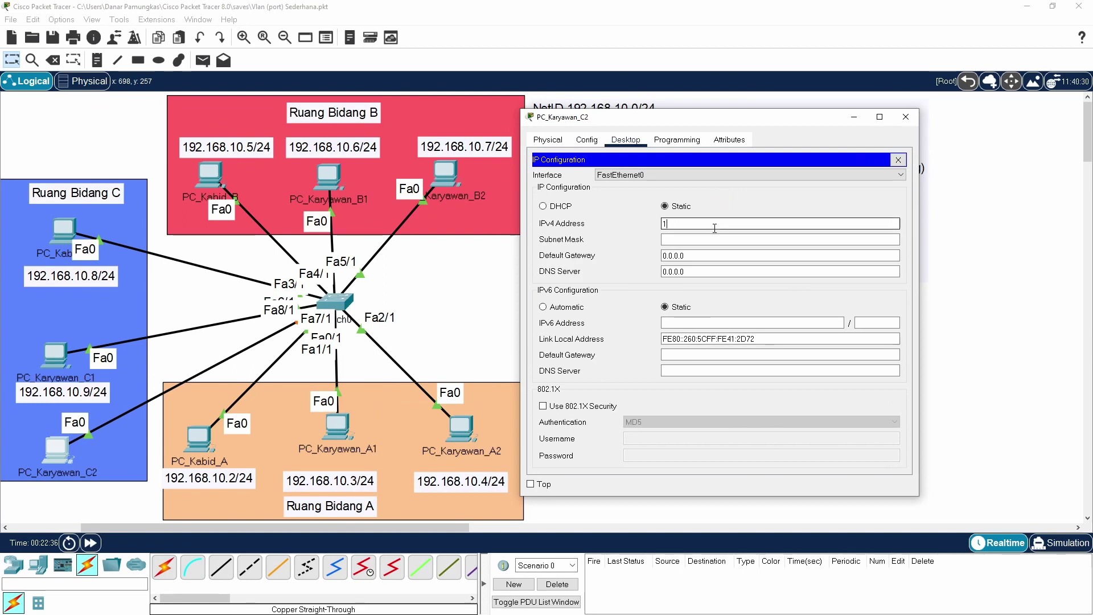
pyautogui.write('92.168.')
pyautogui.write('10.10')
pyautogui.click(664, 240)
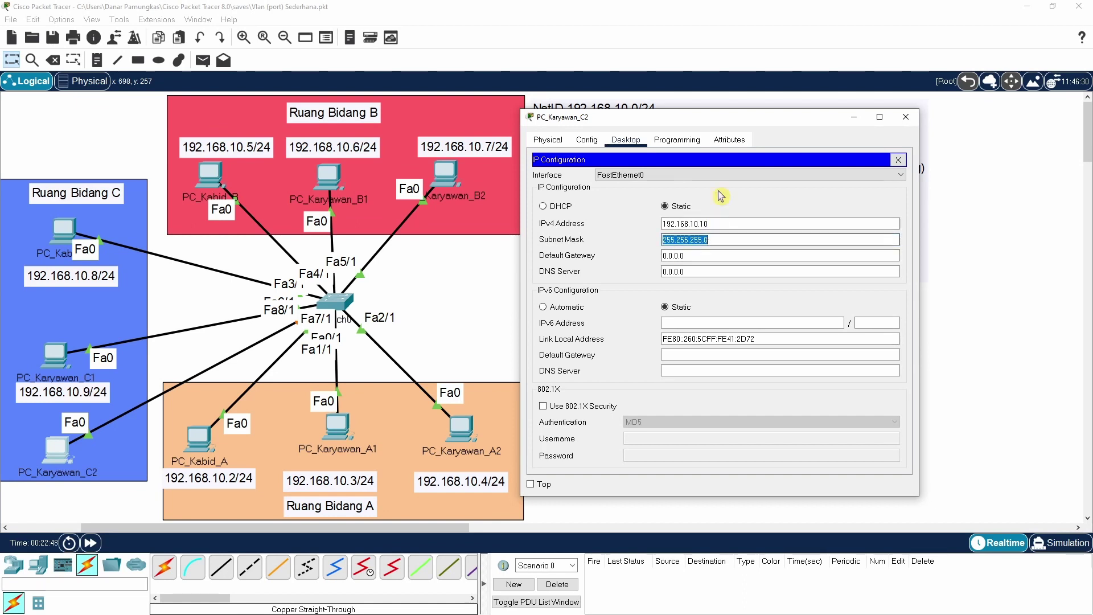
# - Set PC_Karyawan_C2's default gateway to 192.168.10.1 and close its configuration window
pyautogui.moveTo(697, 121); pyautogui.dragTo(711, 147)
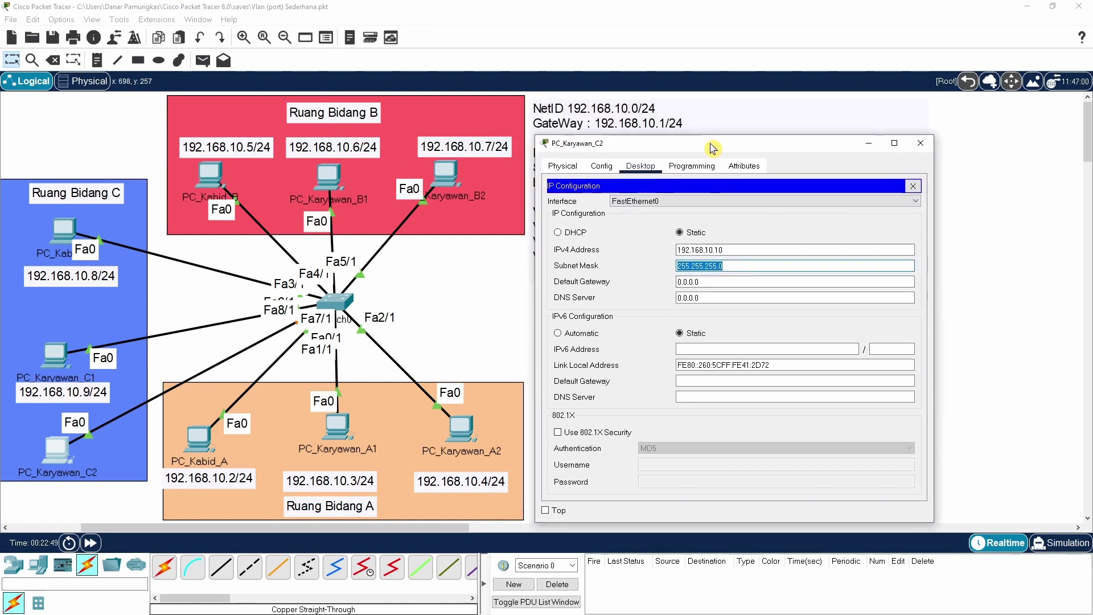
pyautogui.click(718, 282)
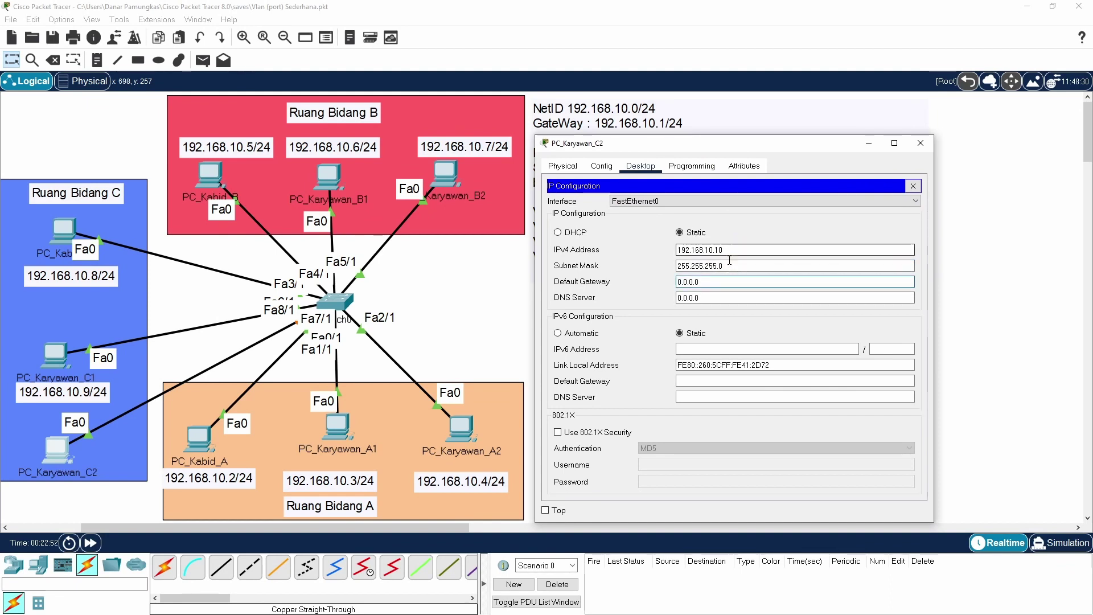
pyautogui.moveTo(734, 249); pyautogui.dragTo(642, 252)
pyautogui.hotkey('ctrl', 'c')
pyautogui.click(677, 283)
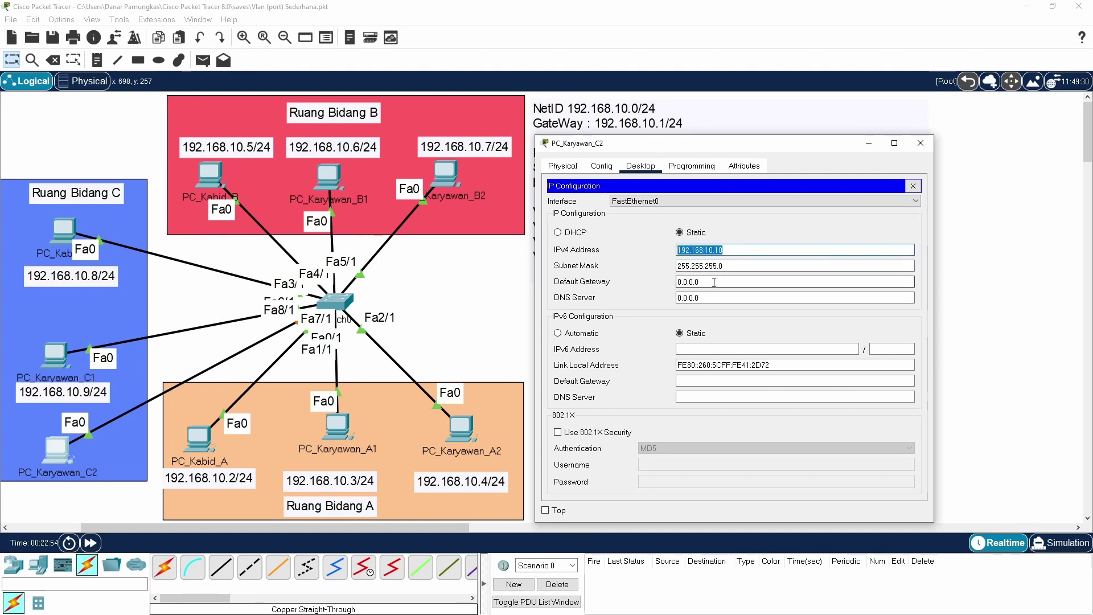
pyautogui.hotkey('ctrl', 'a')
pyautogui.hotkey('ctrl', 'v')
pyautogui.press('BackSpace')
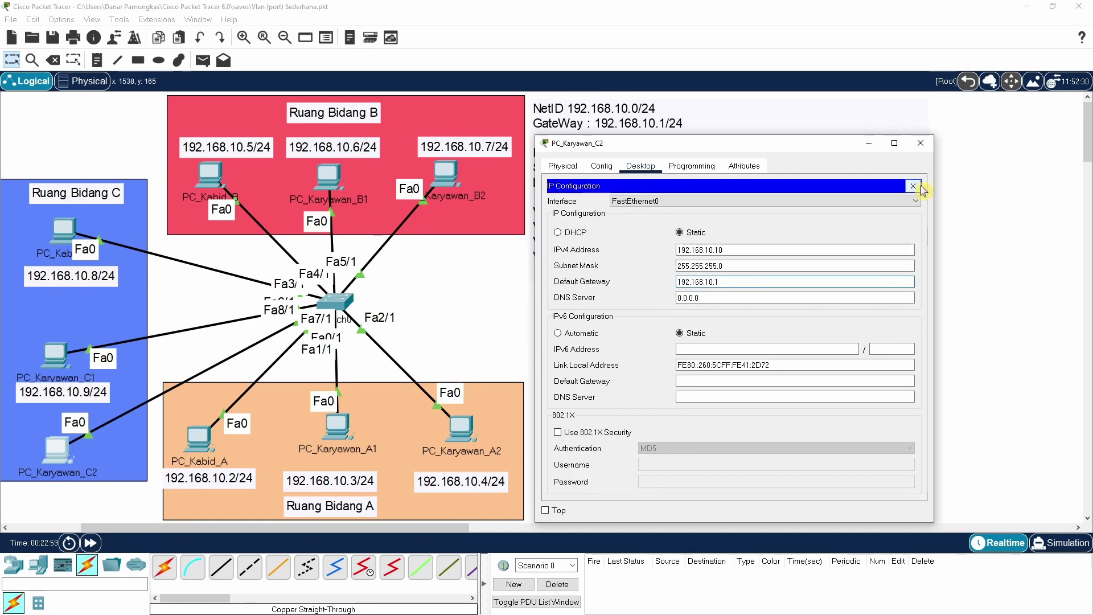
pyautogui.click(921, 145)
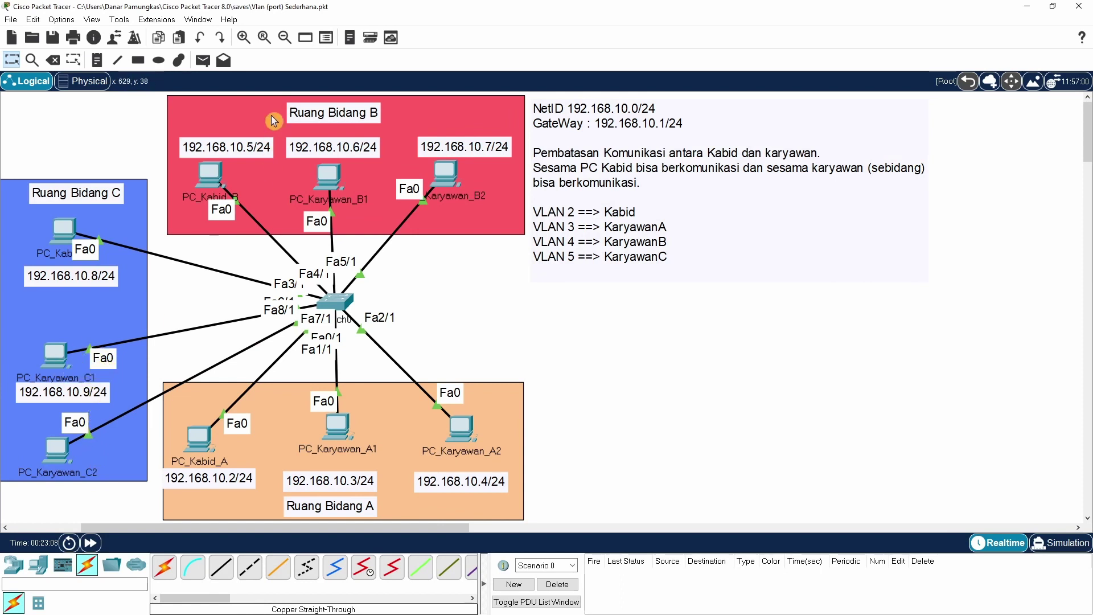
# - Send two simple PDUs from PC_Karyawan_C1 to PC_Karyawan_C2 to test their connectivity
pyautogui.click(202, 60)
pyautogui.click(57, 350)
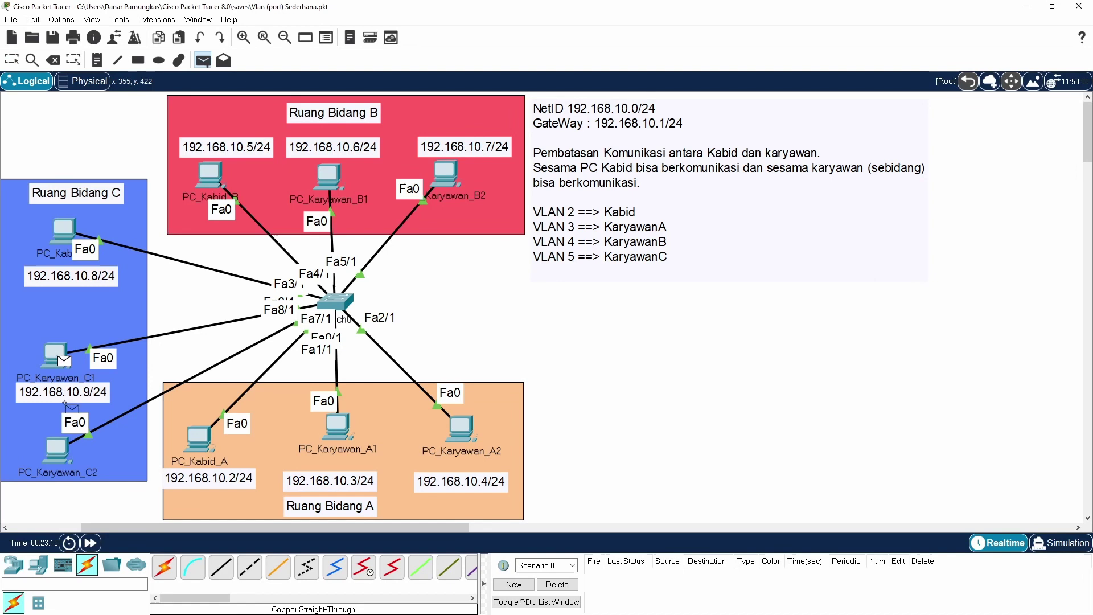
pyautogui.click(65, 459)
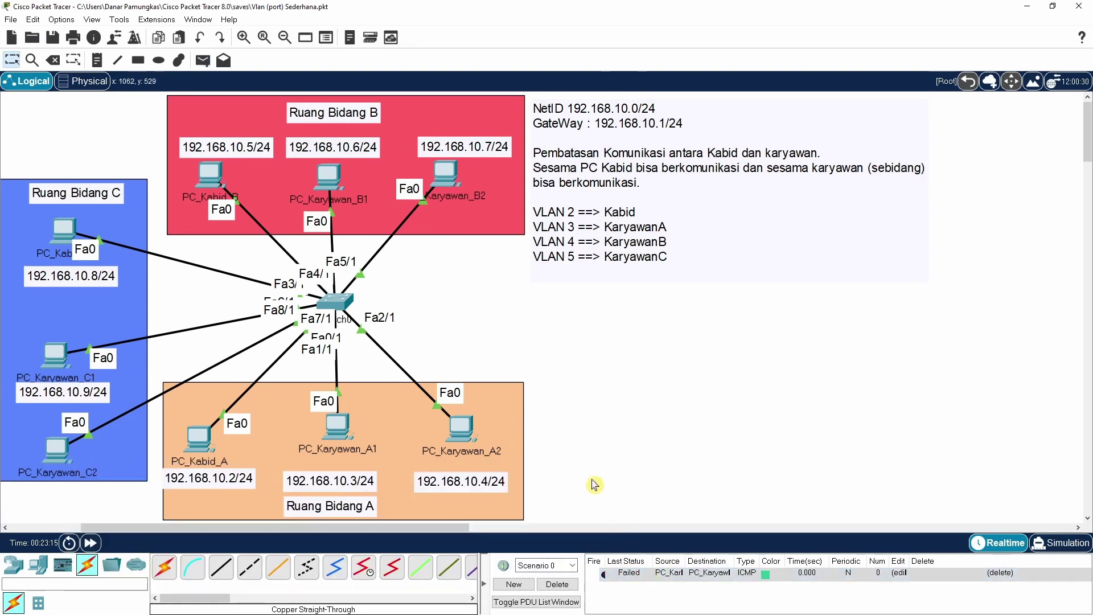
pyautogui.click(203, 60)
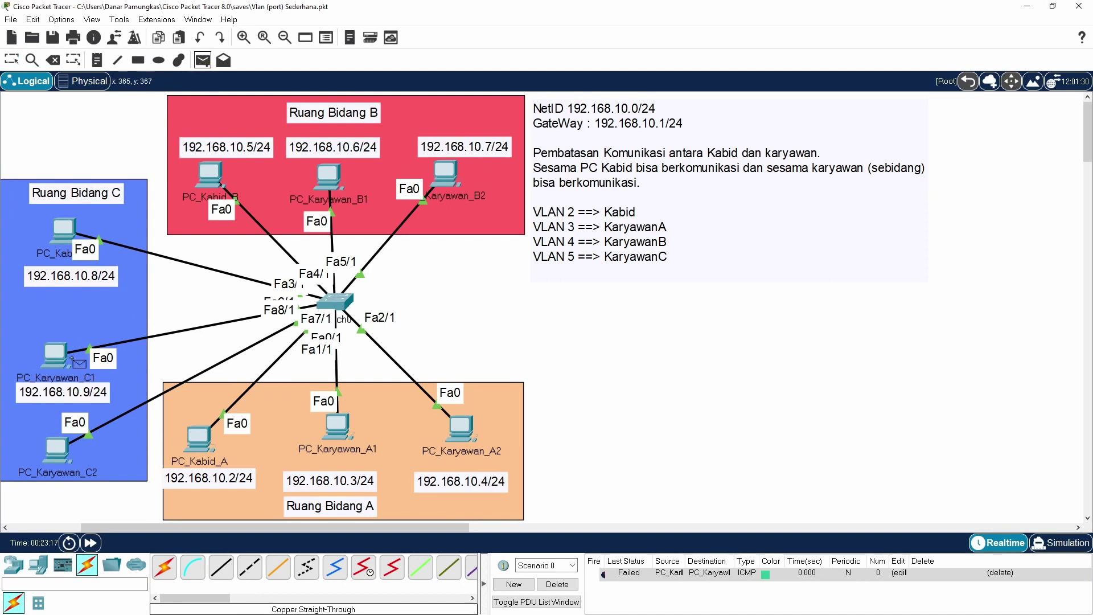
pyautogui.click(57, 354)
pyautogui.click(57, 442)
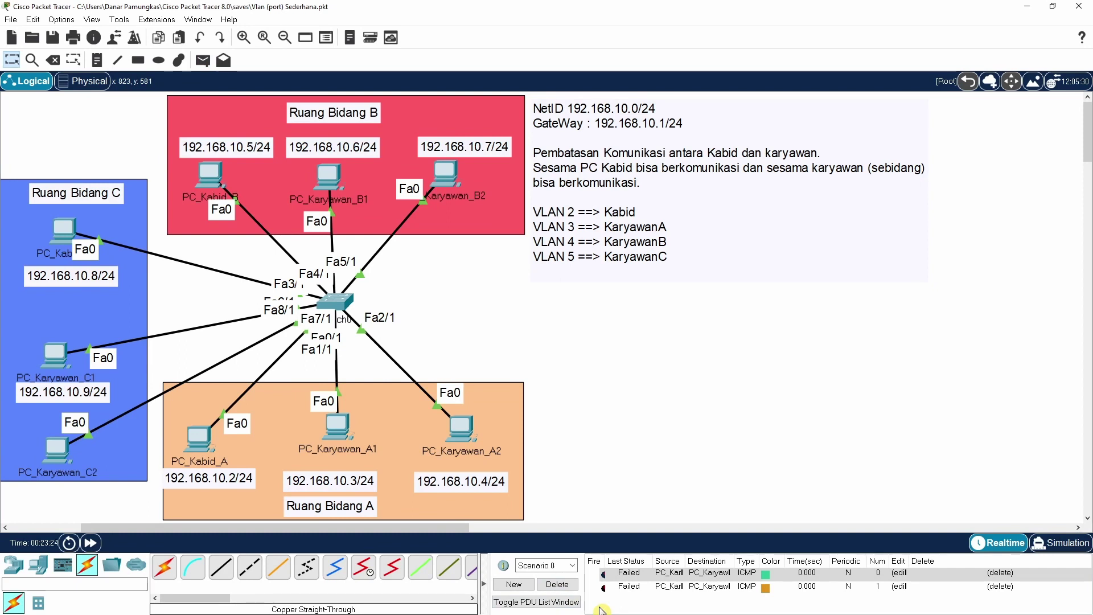
# - Page through the rest of the VLAN listing in Switch0's CLI and enter global configuration mode with conf t
pyautogui.click(343, 304)
pyautogui.press('space')
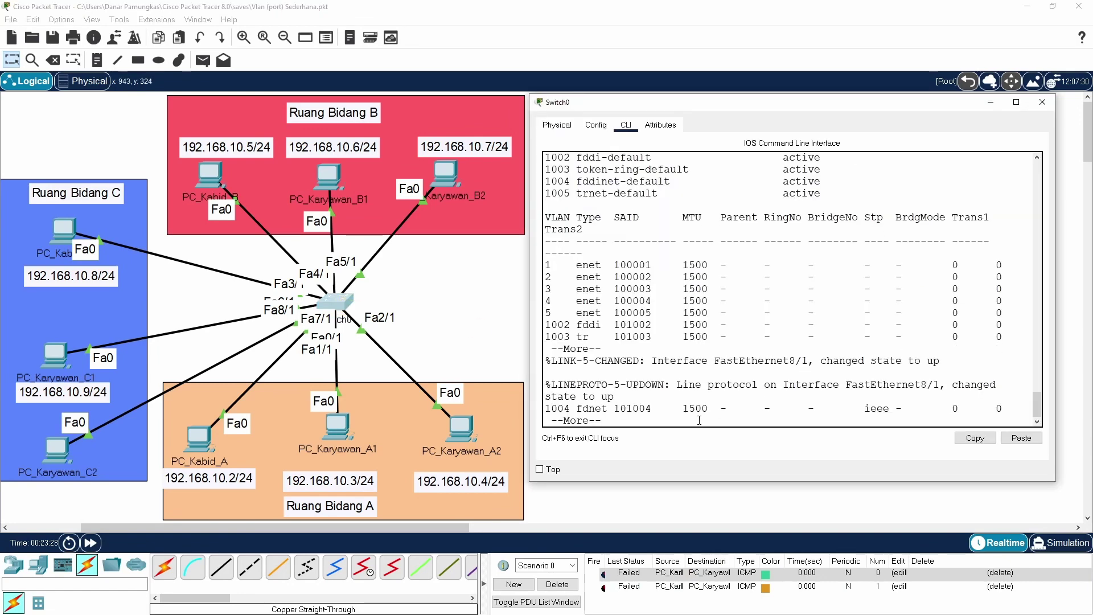
pyautogui.press('space')
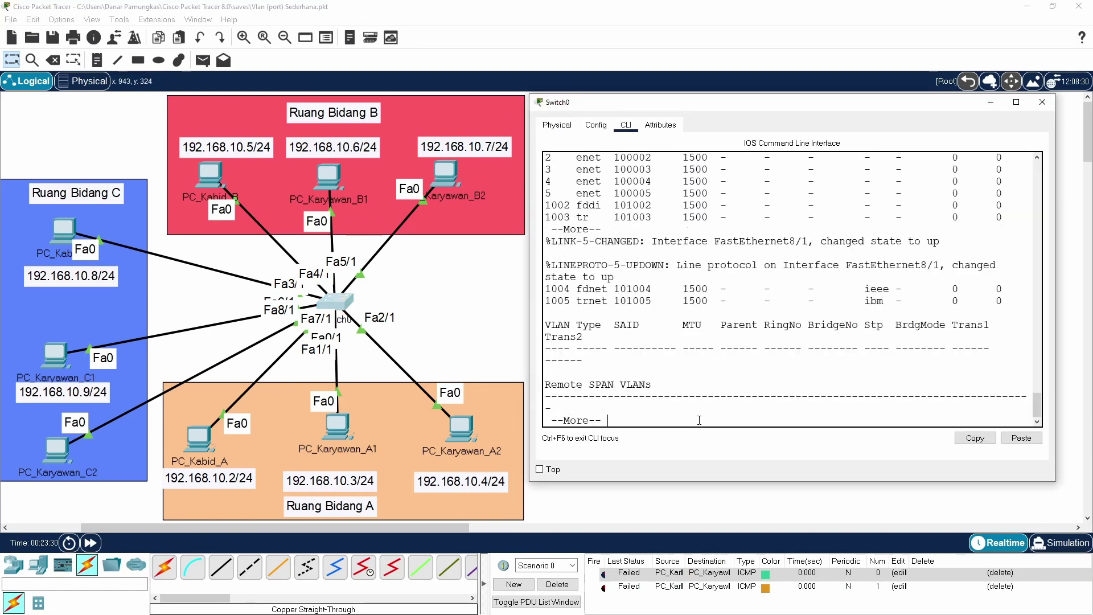
pyautogui.press('Return')
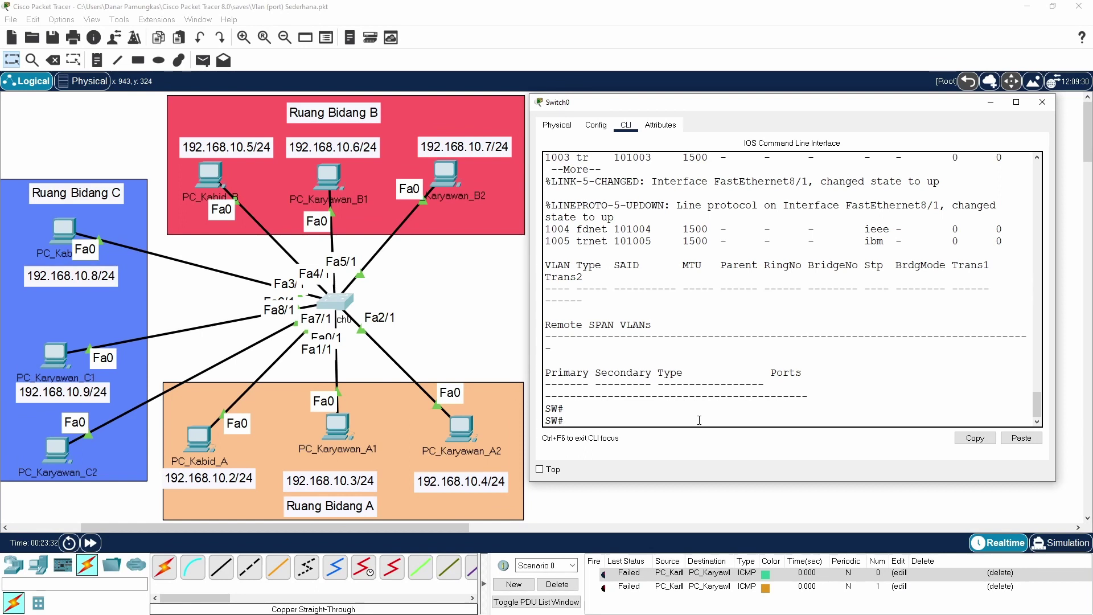
pyautogui.write('con')
pyautogui.press('Return')
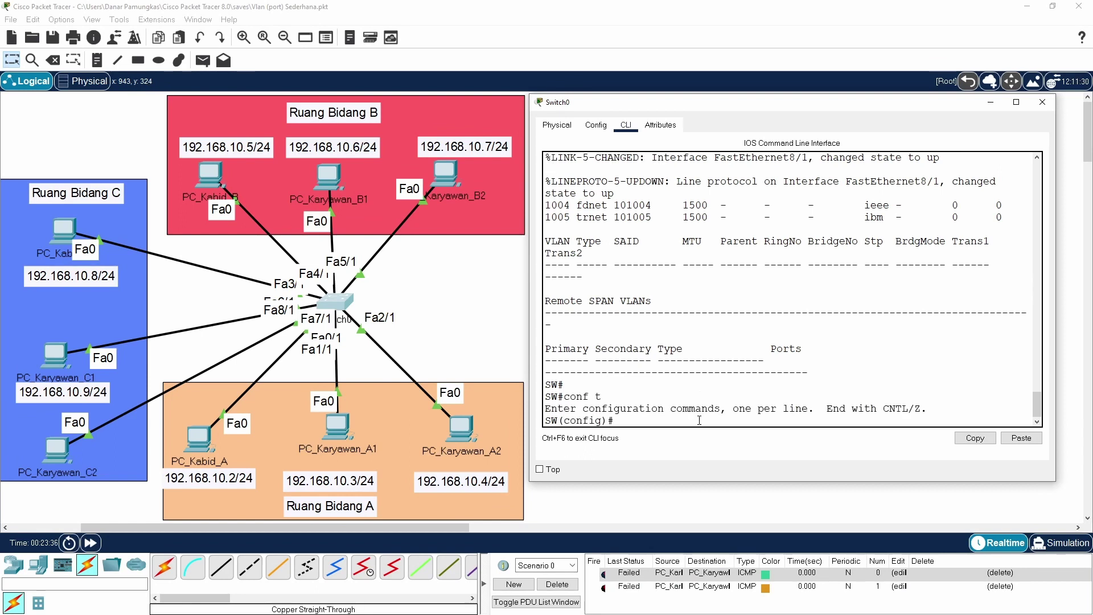
# - Enter interface configuration mode for FastEthernet8/1 on Switch0 with int fa8/1
pyautogui.write('int fa8/0')
pyautogui.press('Return')
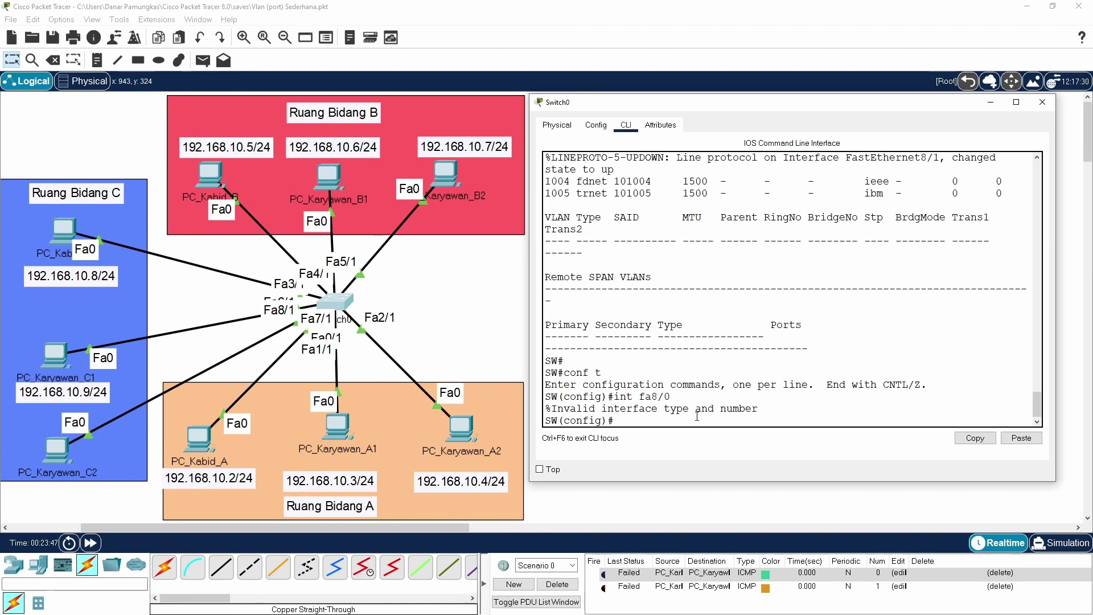
pyautogui.press('Up')
pyautogui.write('1')
pyautogui.press('Return')
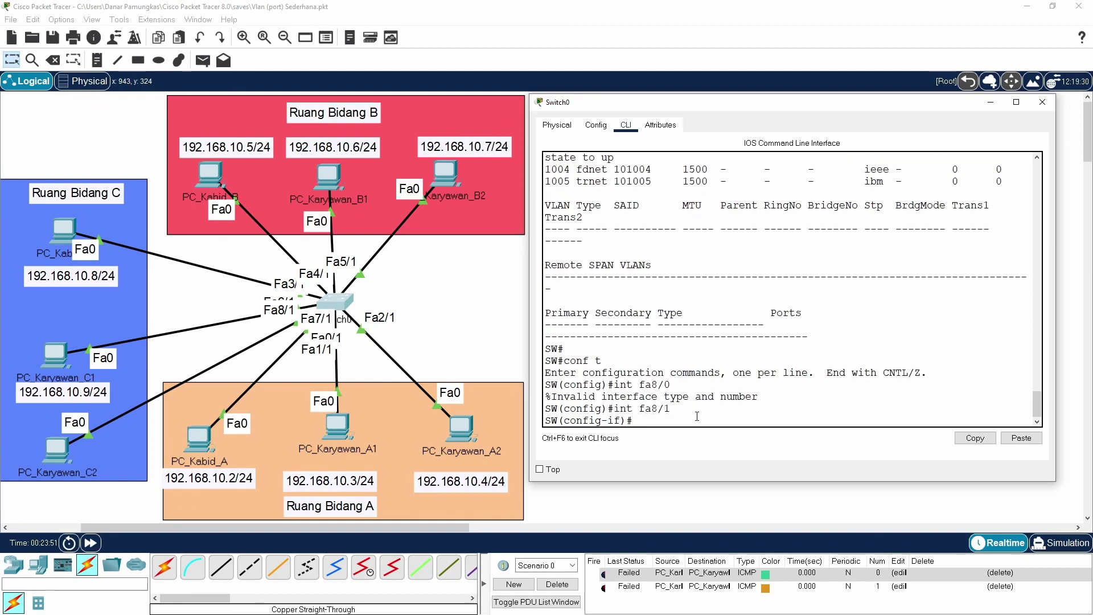
# - Set FastEthernet8/1 to access mode with switchport mode access
pyautogui.press('Up')
pyautogui.press('BackSpace')
pyautogui.press('BackSpace')
pyautogui.press('BackSpace')
pyautogui.press('BackSpace')
pyautogui.press('BackSpace')
pyautogui.press('BackSpace')
pyautogui.press('BackSpace')
pyautogui.press('BackSpace')
pyautogui.press('BackSpace')
pyautogui.write('ex')
pyautogui.press('Up')
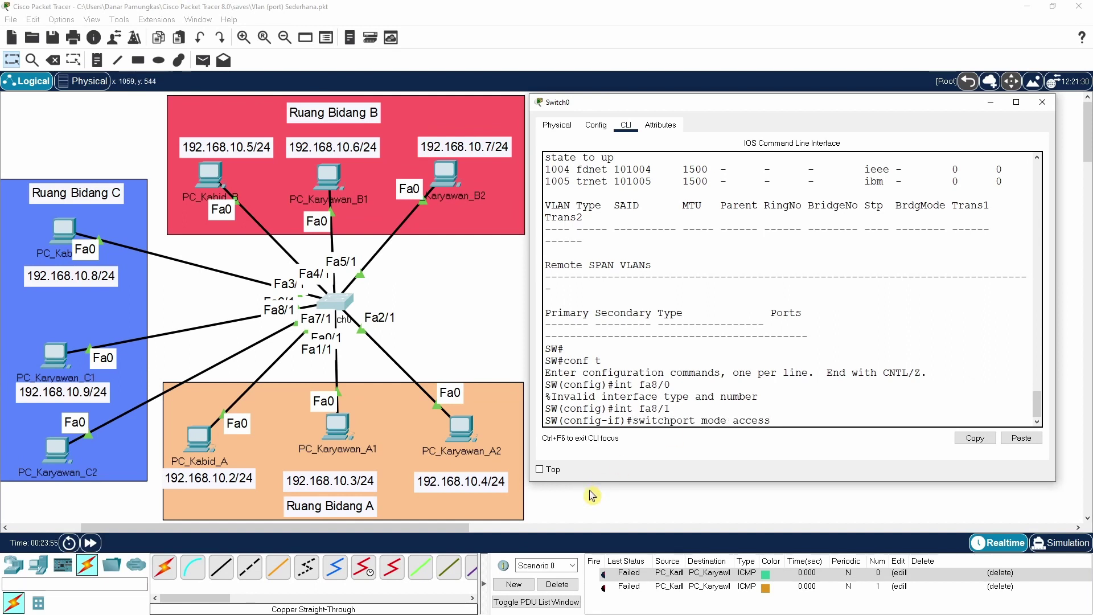
pyautogui.press('Return')
# - Assign FastEthernet8/1 to VLAN 5 with switchport access vlan 5 and return to privileged EXEC mode
pyautogui.press('Up')
pyautogui.press('Up')
pyautogui.press('Up')
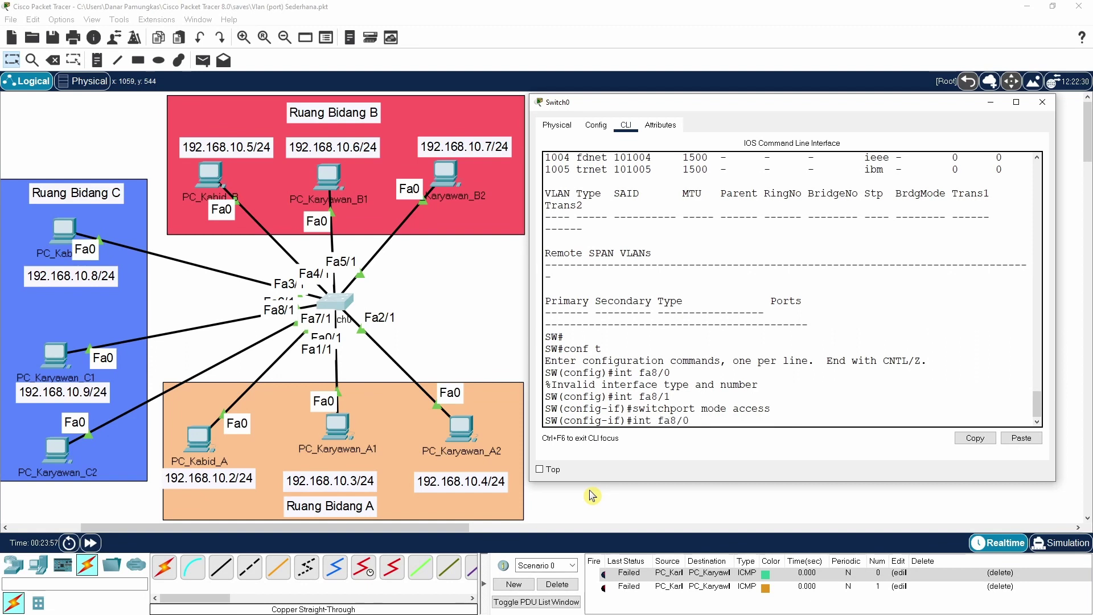
pyautogui.press('Up')
pyautogui.press('Up')
pyautogui.press('Up')
pyautogui.press('Up')
pyautogui.press('Down')
pyautogui.press('Return')
pyautogui.write('ex')
pyautogui.press('Return')
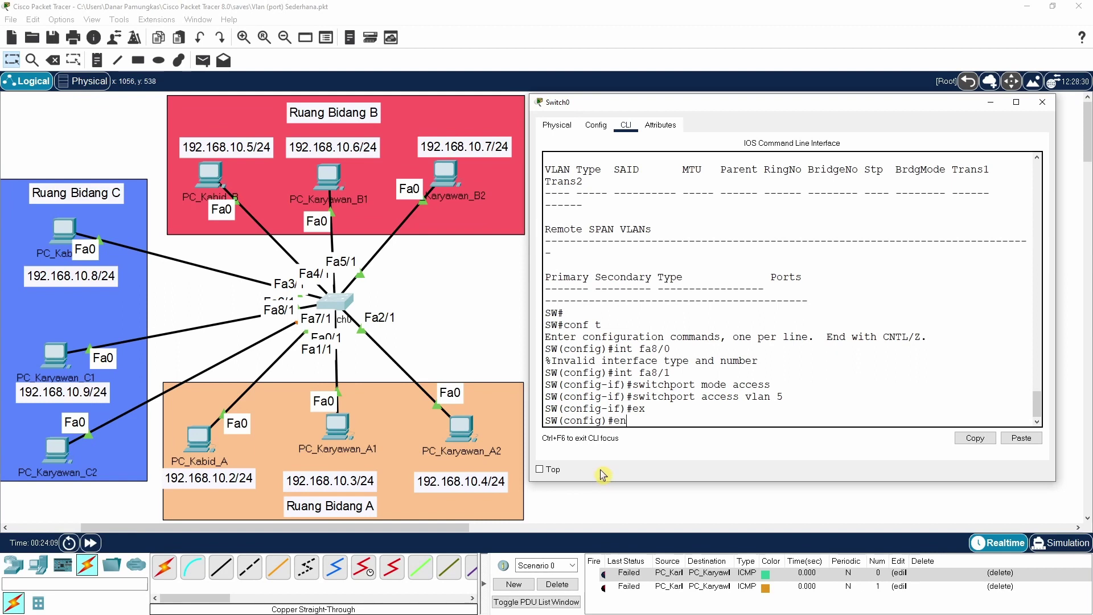
pyautogui.write('end')
pyautogui.press('Return')
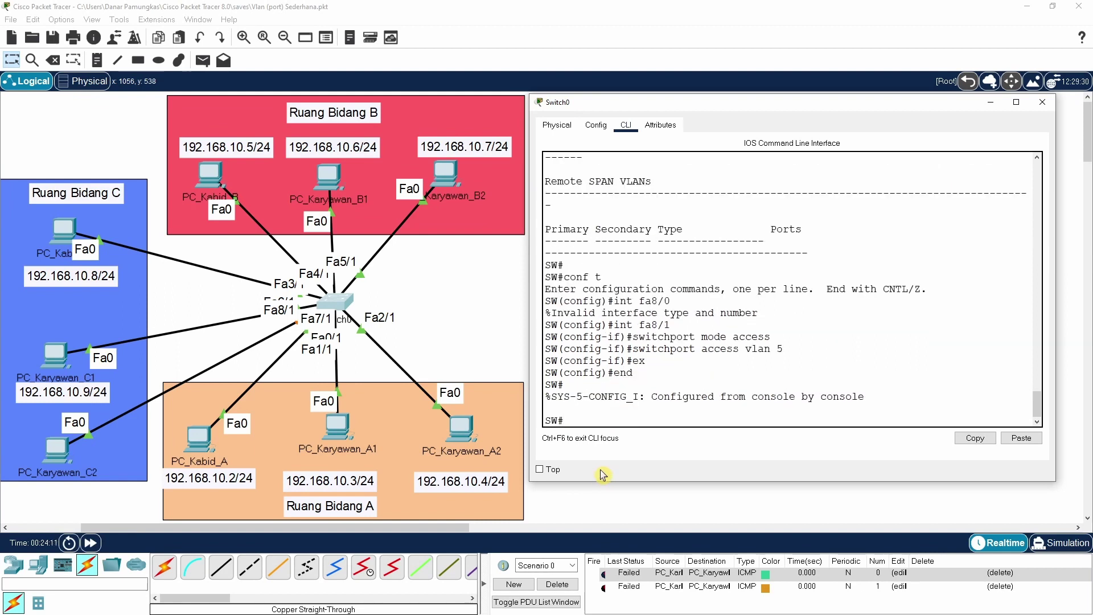
# - Display Switch0's VLAN table with sh vlan and check the ports listed for KaryawanC
pyautogui.write('sh vlan')
pyautogui.press('Return')
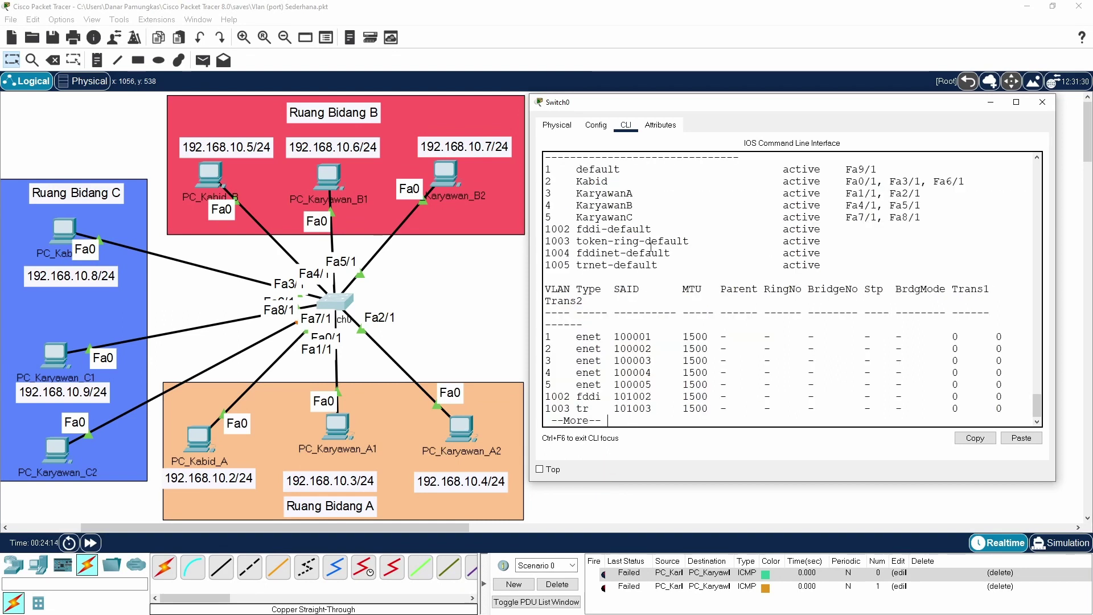
pyautogui.moveTo(572, 218); pyautogui.dragTo(922, 220)
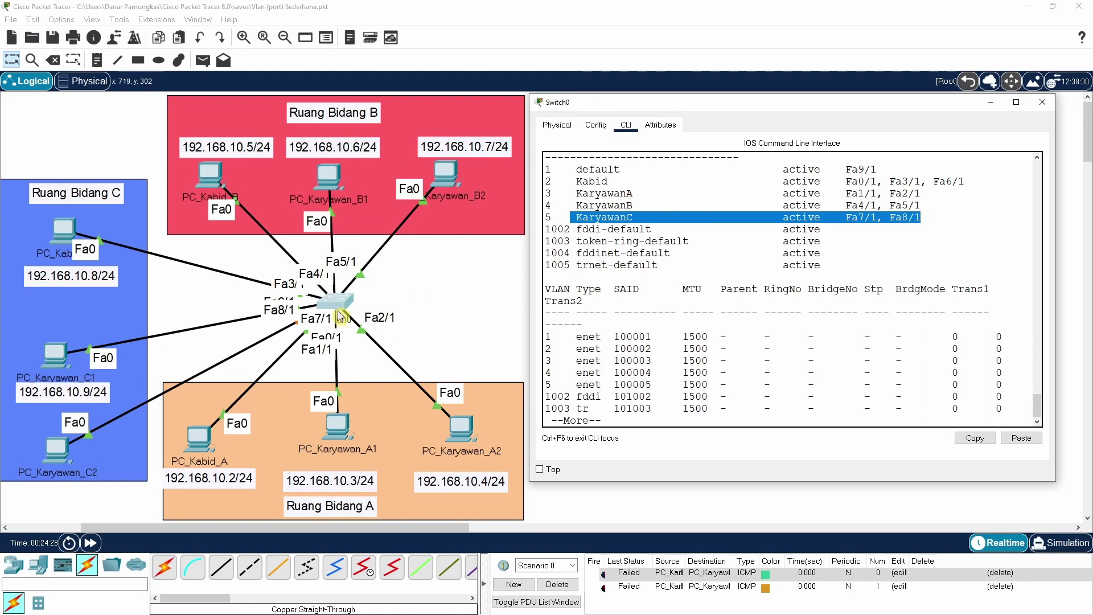
pyautogui.click(206, 309)
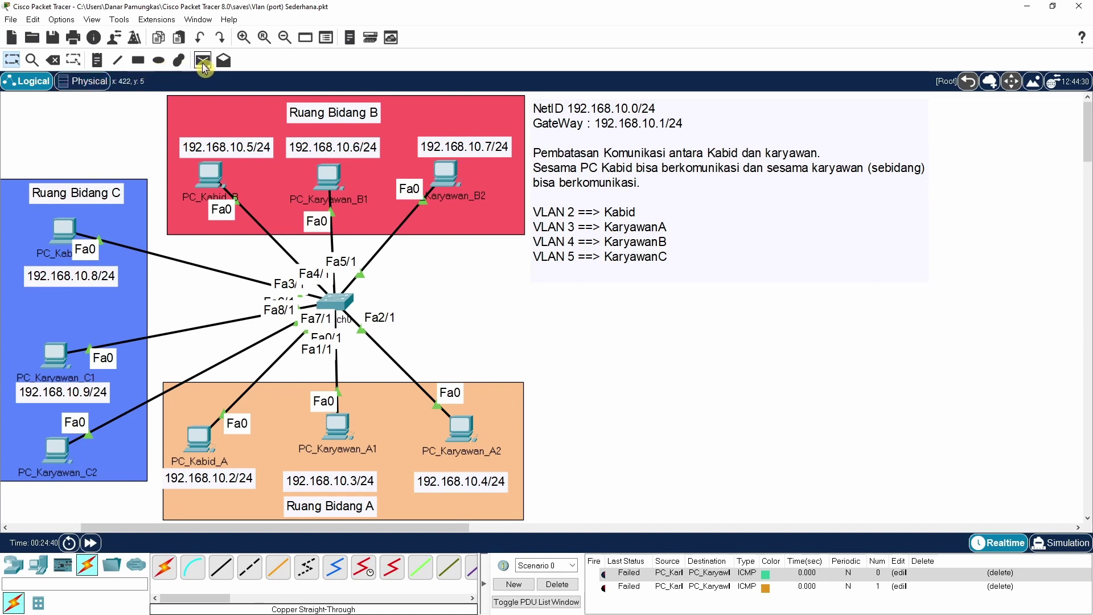
# - Delete the old test scenario and send a simple PDU from PC_Karyawan_C1 to PC_Karyawan_C2
pyautogui.click(558, 586)
pyautogui.click(203, 61)
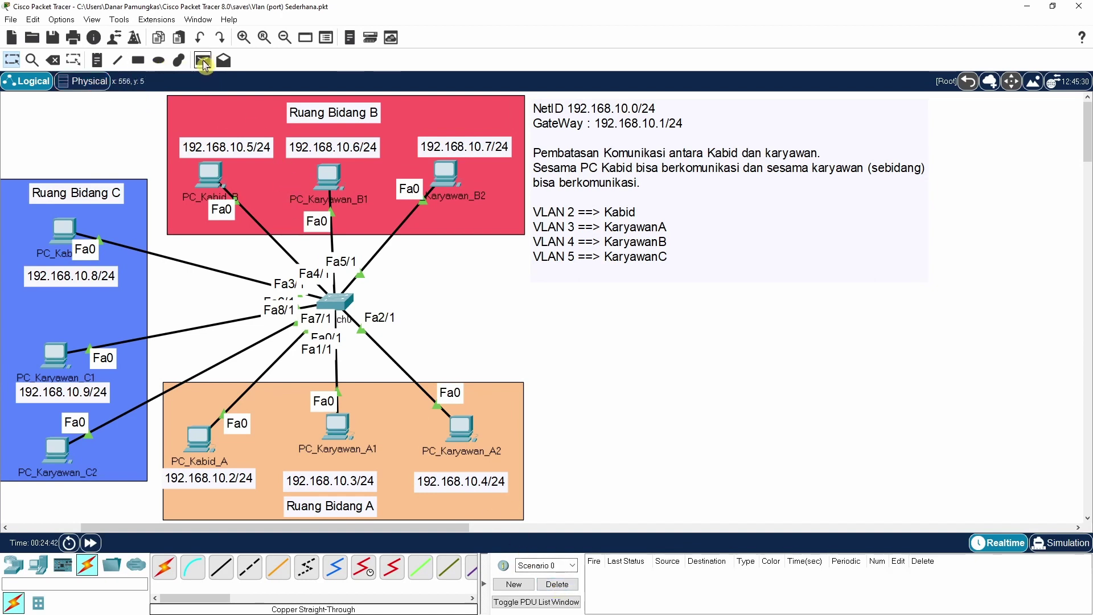
pyautogui.click(50, 351)
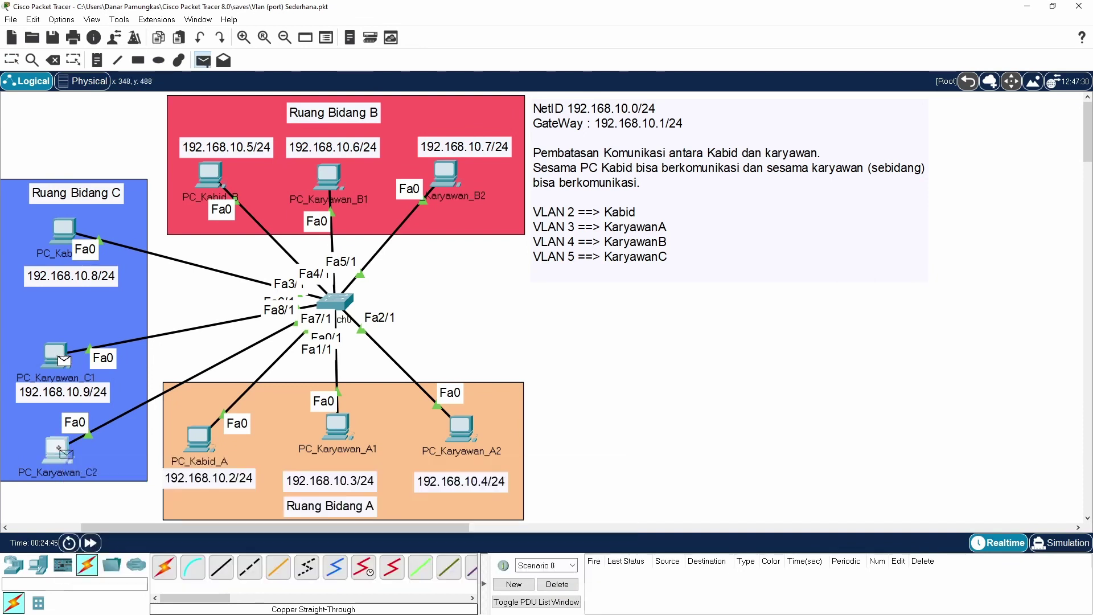
pyautogui.click(58, 449)
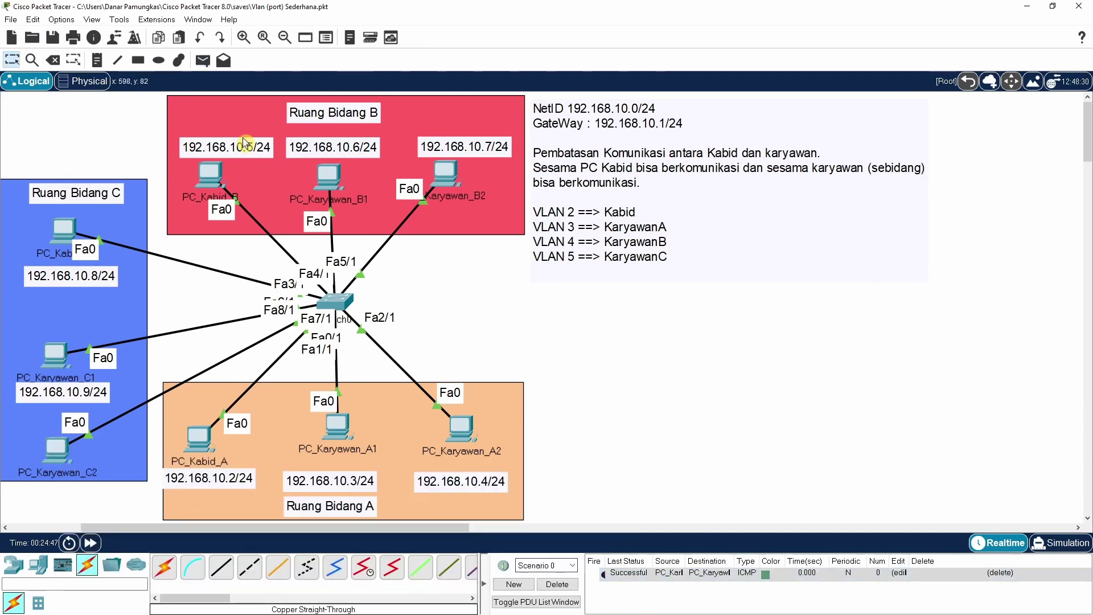
# - Send a simple PDU from PC_Karyawan_C2 to PC_Karyawan_A1 and delete the test scenario
pyautogui.click(203, 60)
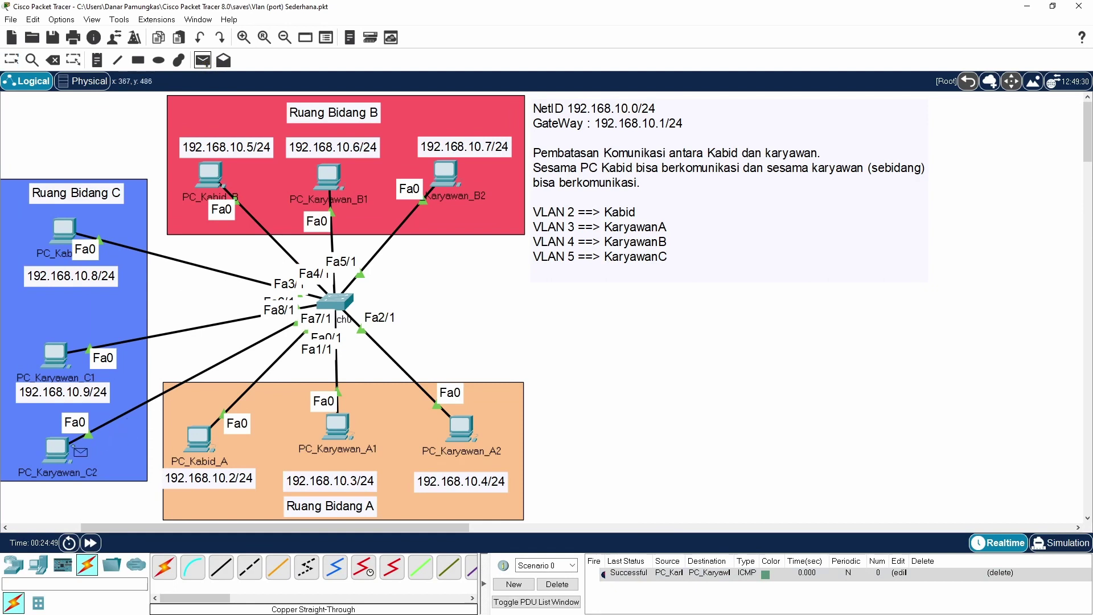
pyautogui.click(58, 449)
pyautogui.click(349, 436)
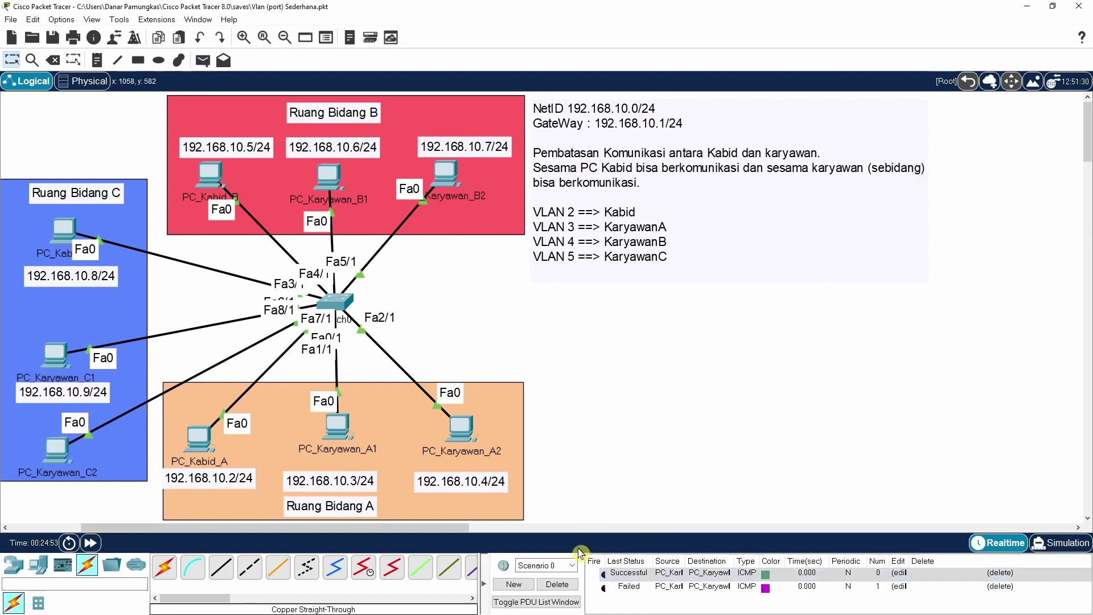
pyautogui.click(554, 586)
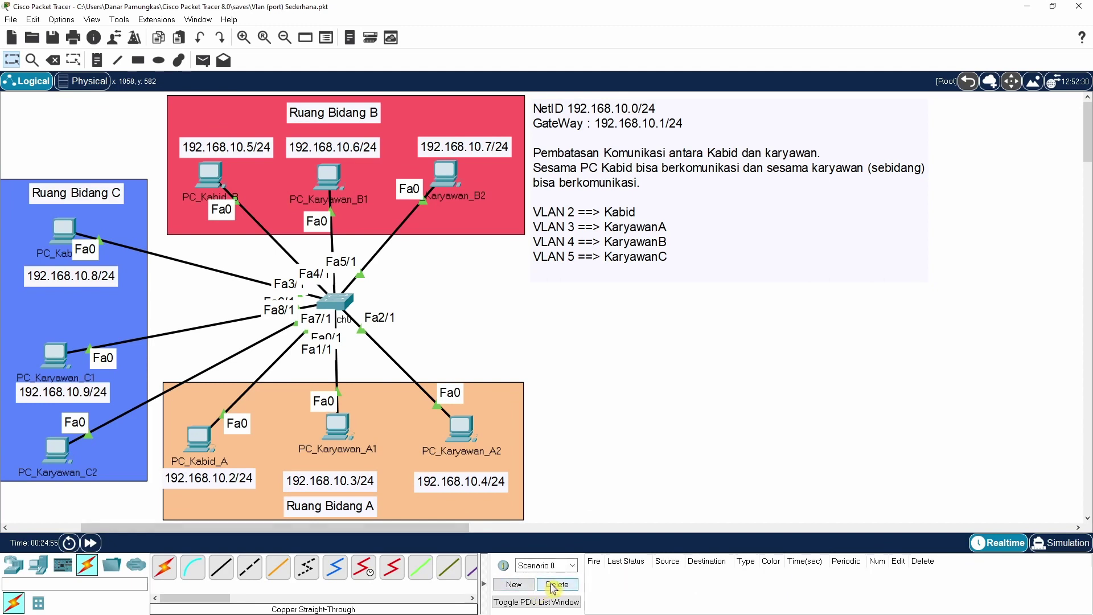